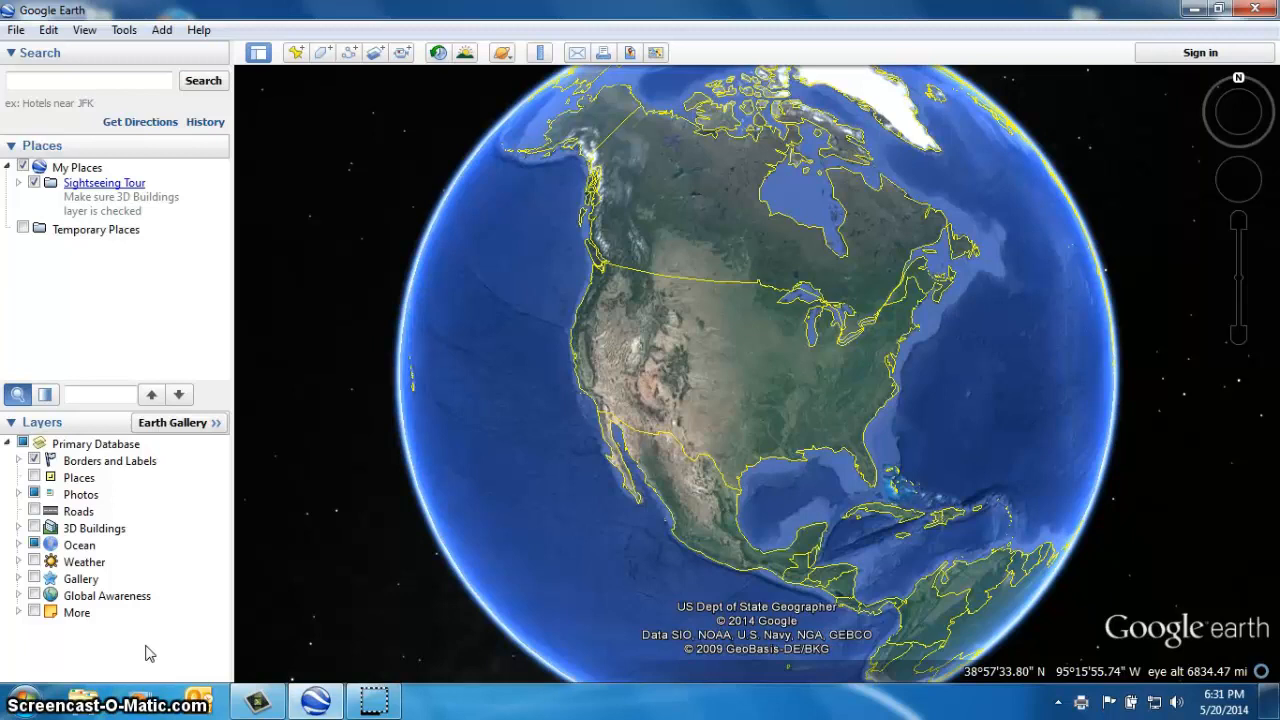
- Create a folder named National Parks inside My Places
left_click(151, 655)
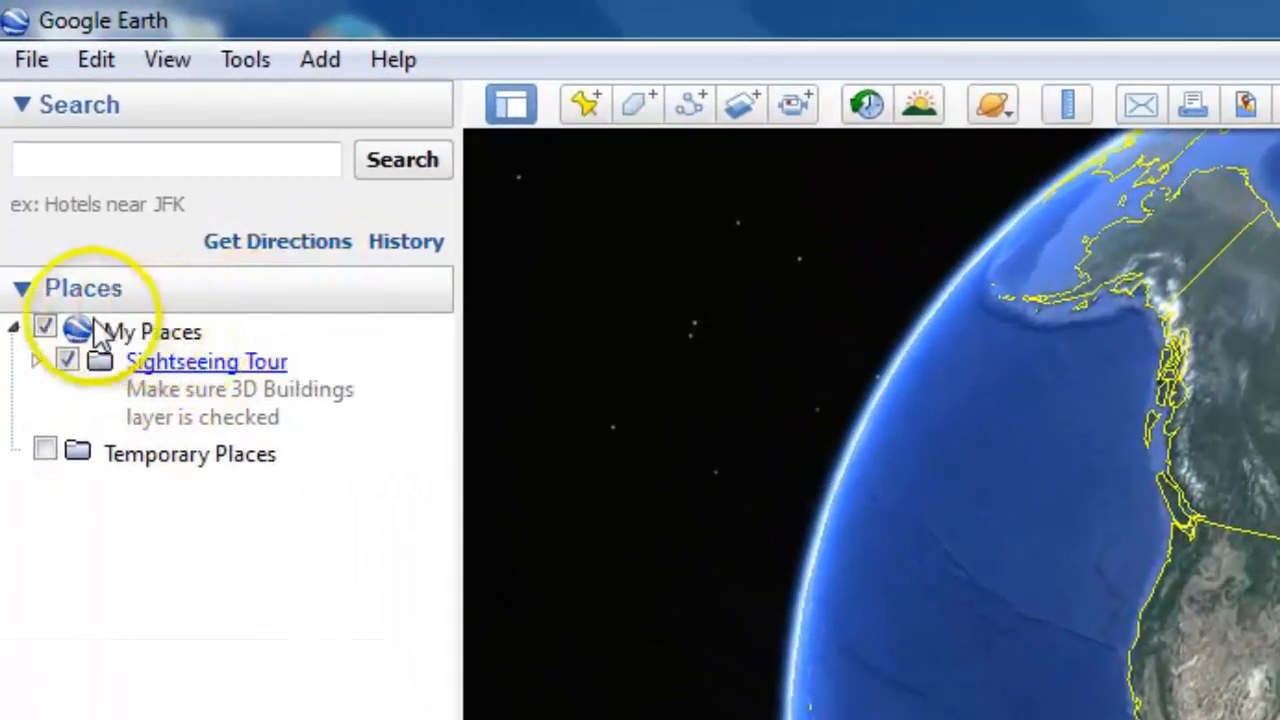
left_click(46, 330)
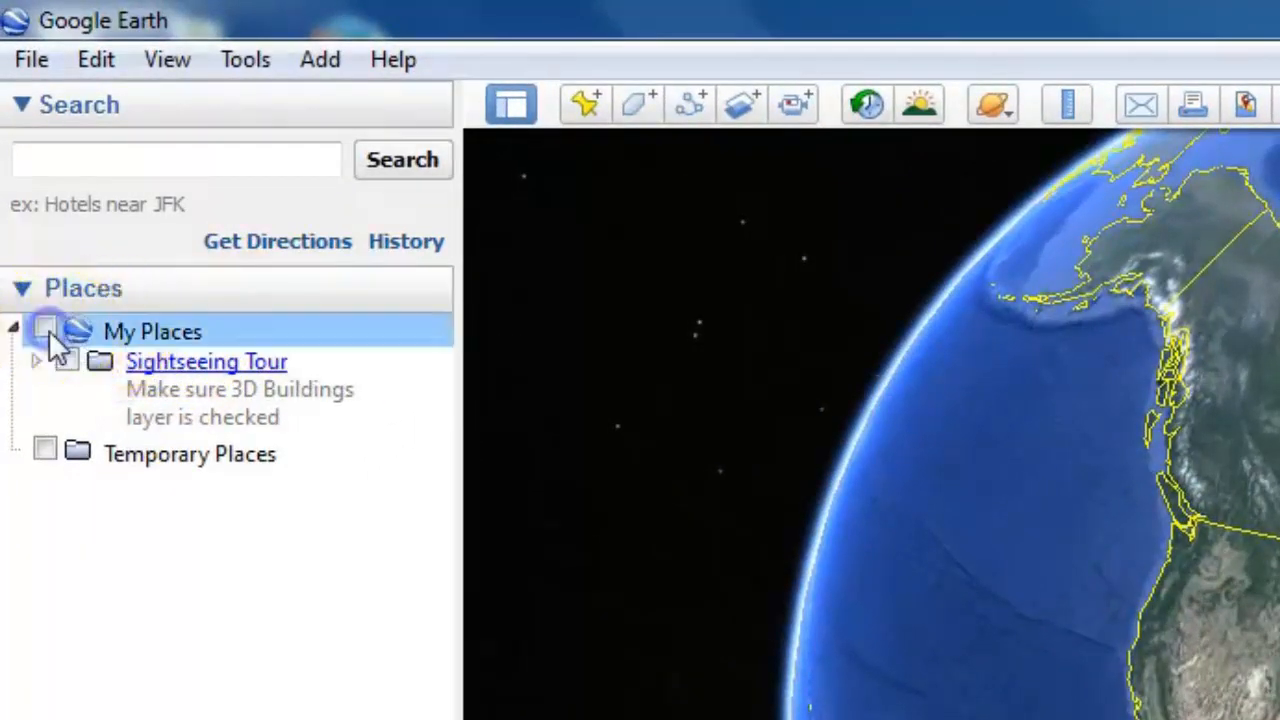
left_click(46, 330)
left_click(320, 62)
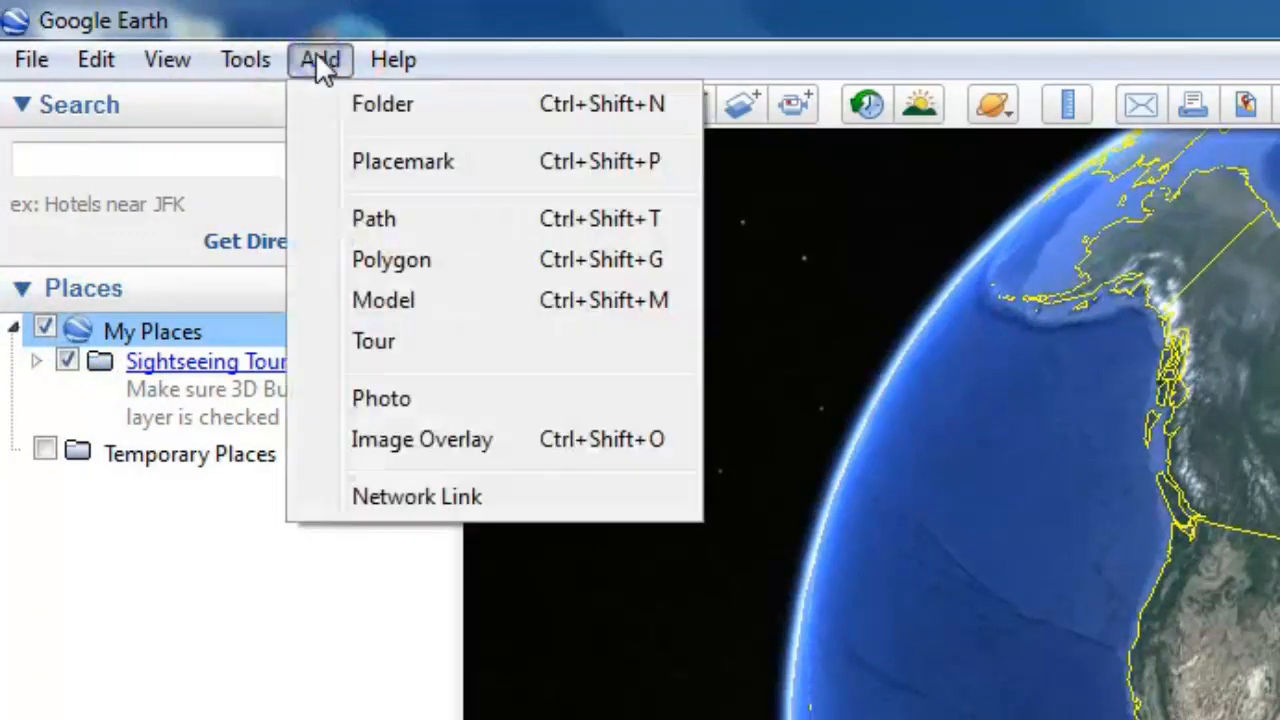
left_click(381, 104)
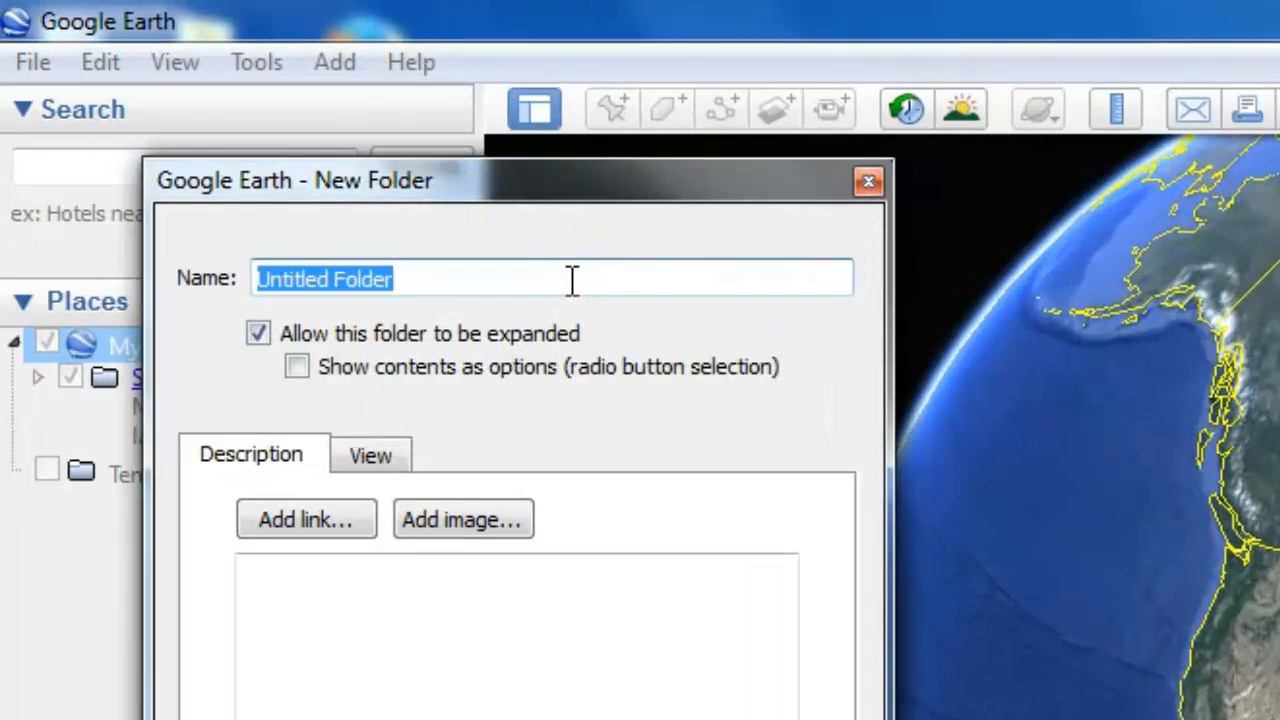
type("National Parks")
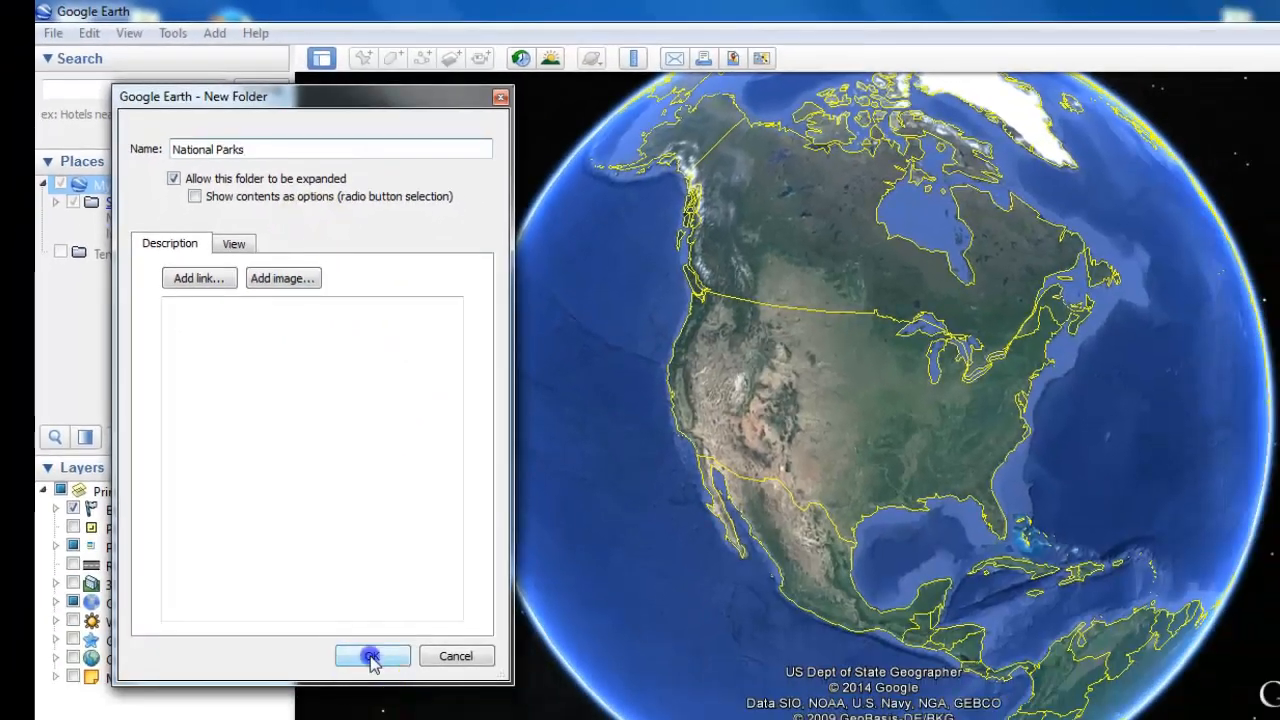
left_click(370, 655)
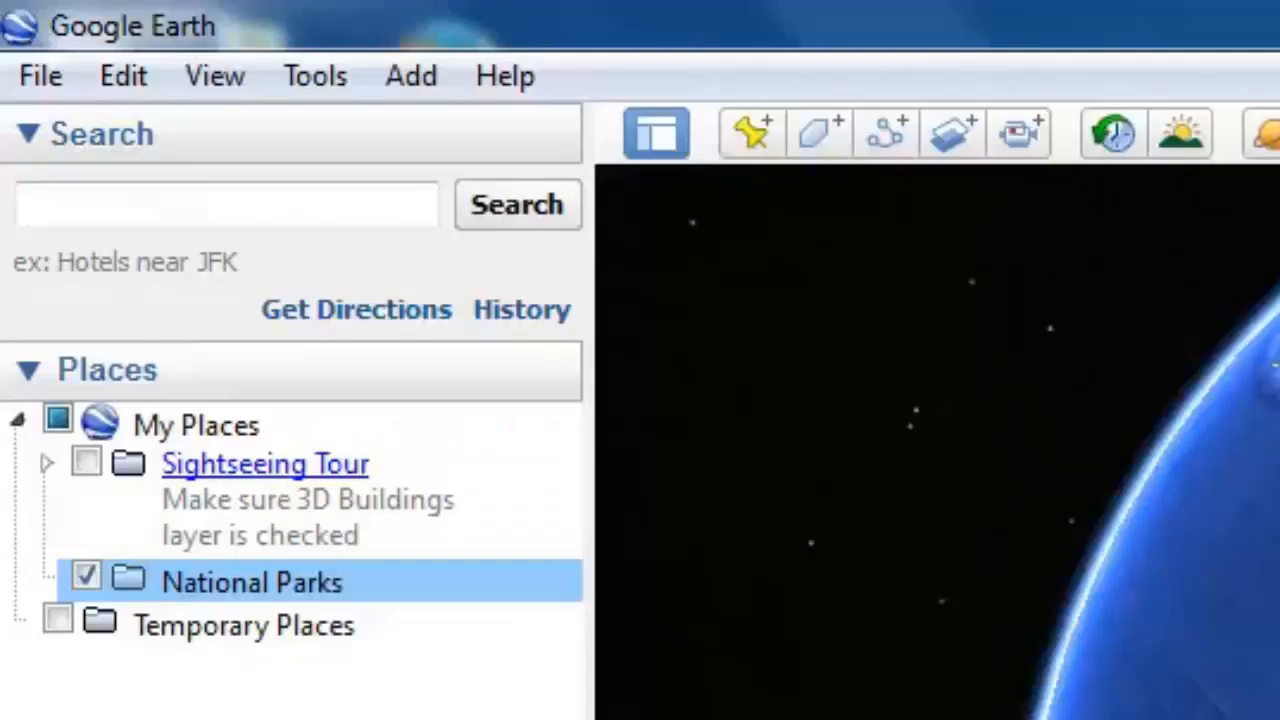
- Search for "middle school near Byron, IL", zoom in on Byron Middle School and close its info balloon
left_click(205, 205)
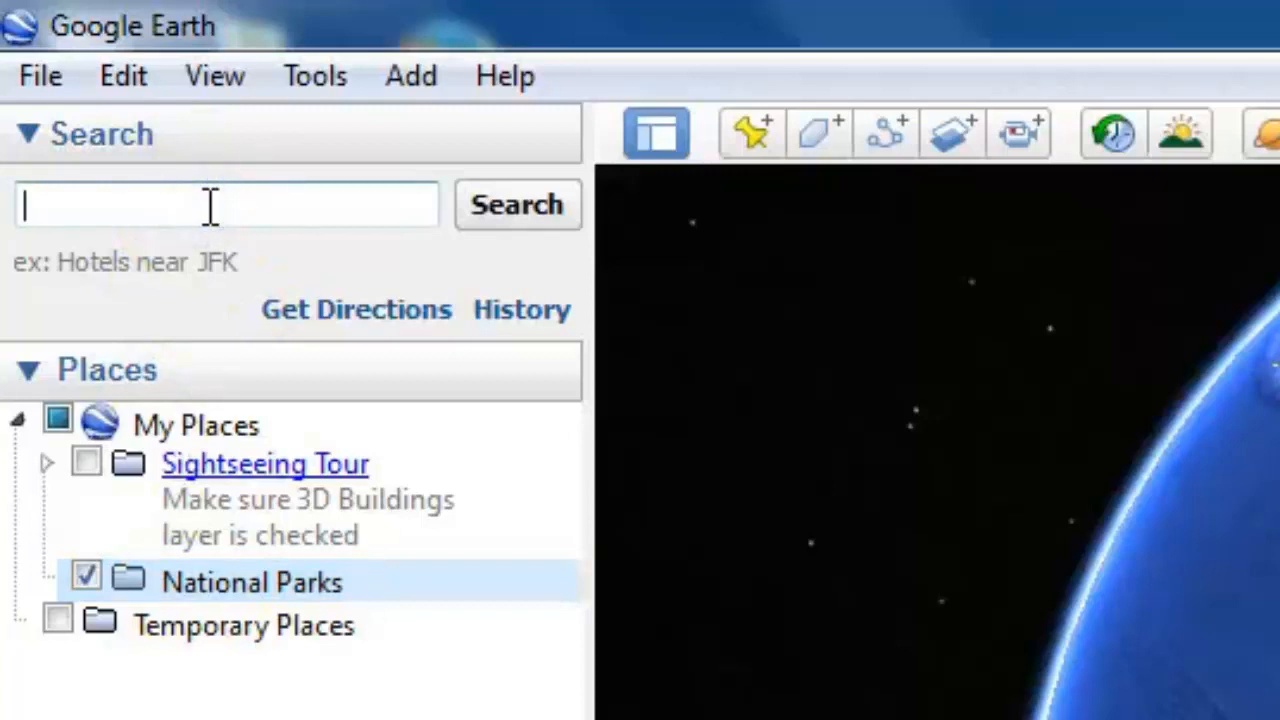
type("Byron Mid")
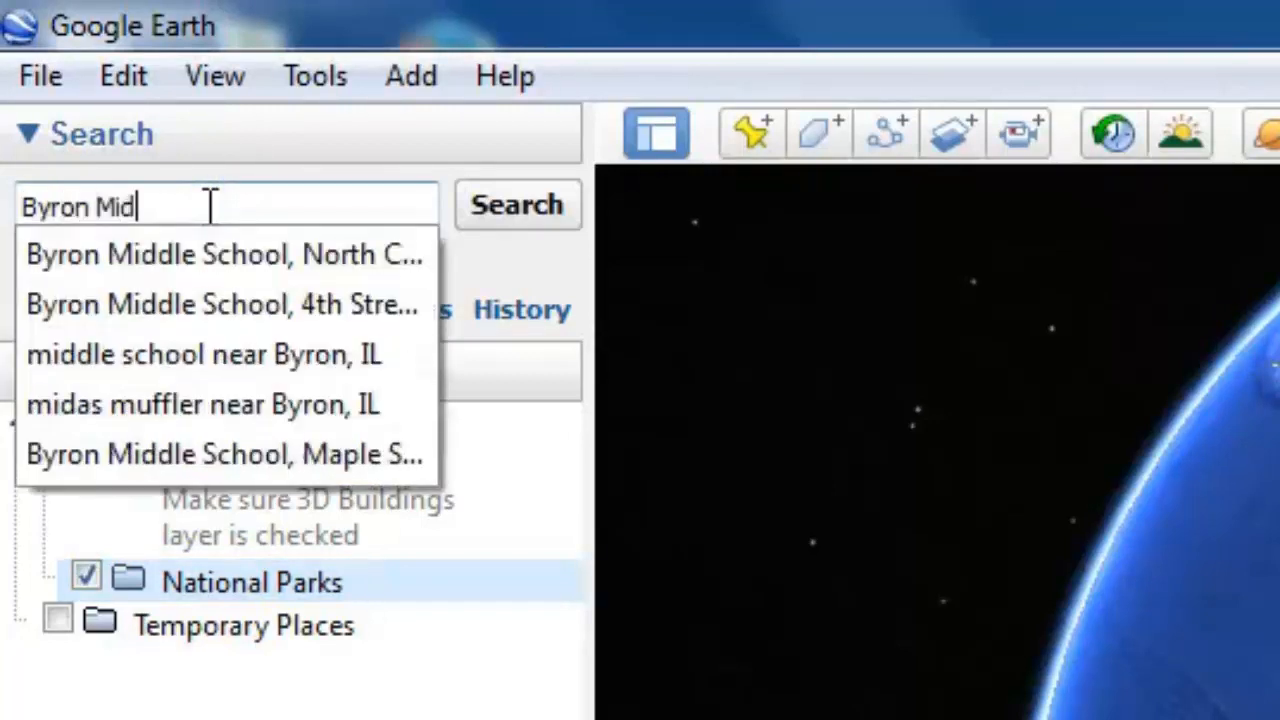
type("dle sc")
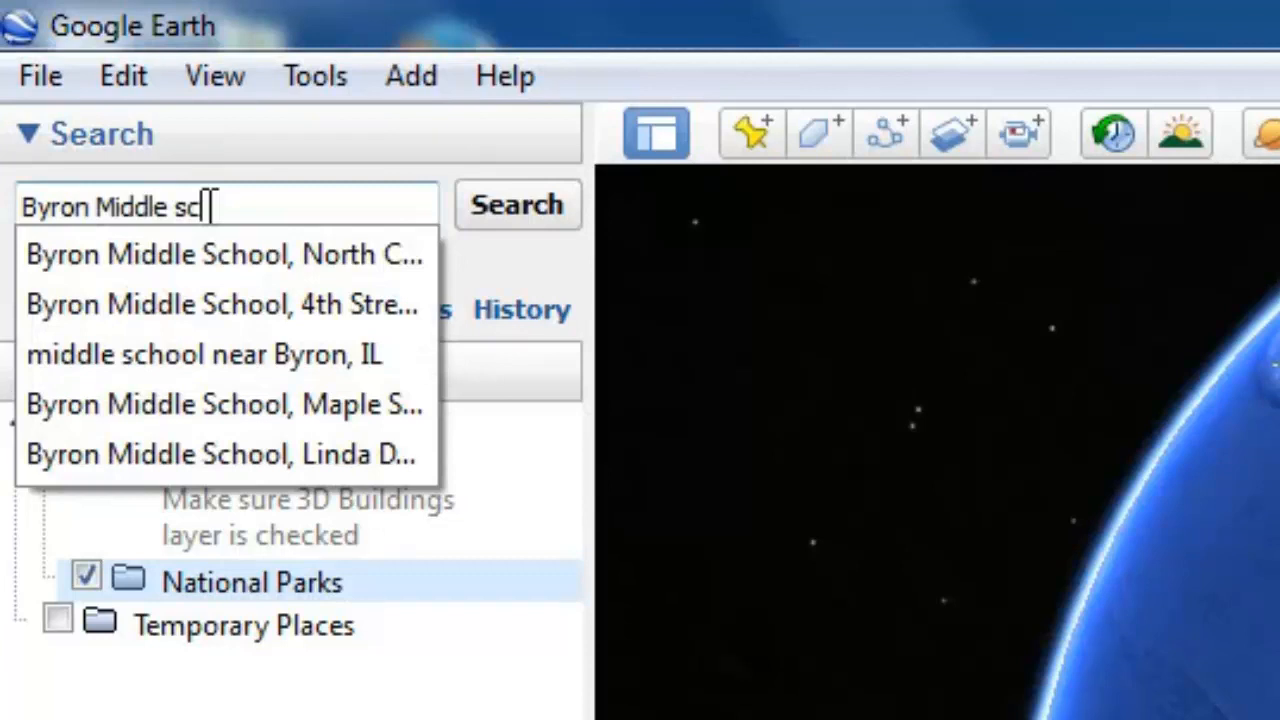
left_click(236, 356)
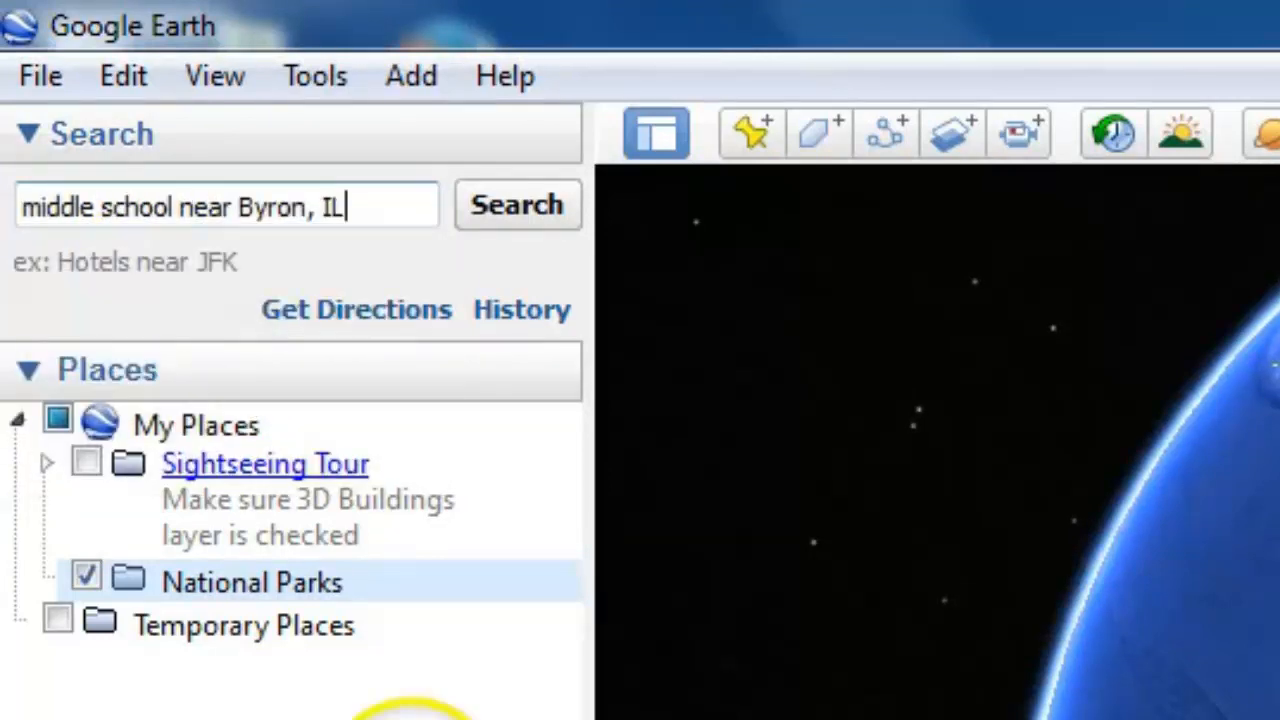
left_click(480, 215)
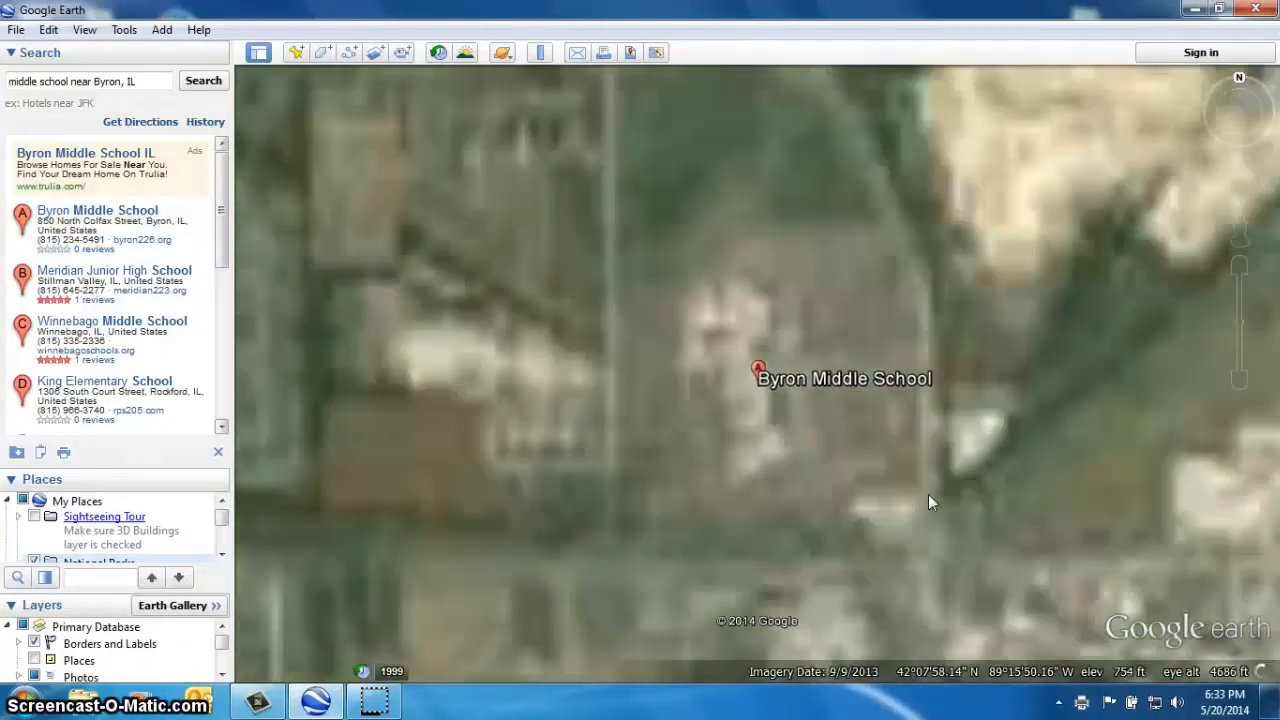
scroll(898, 466, "up", 3)
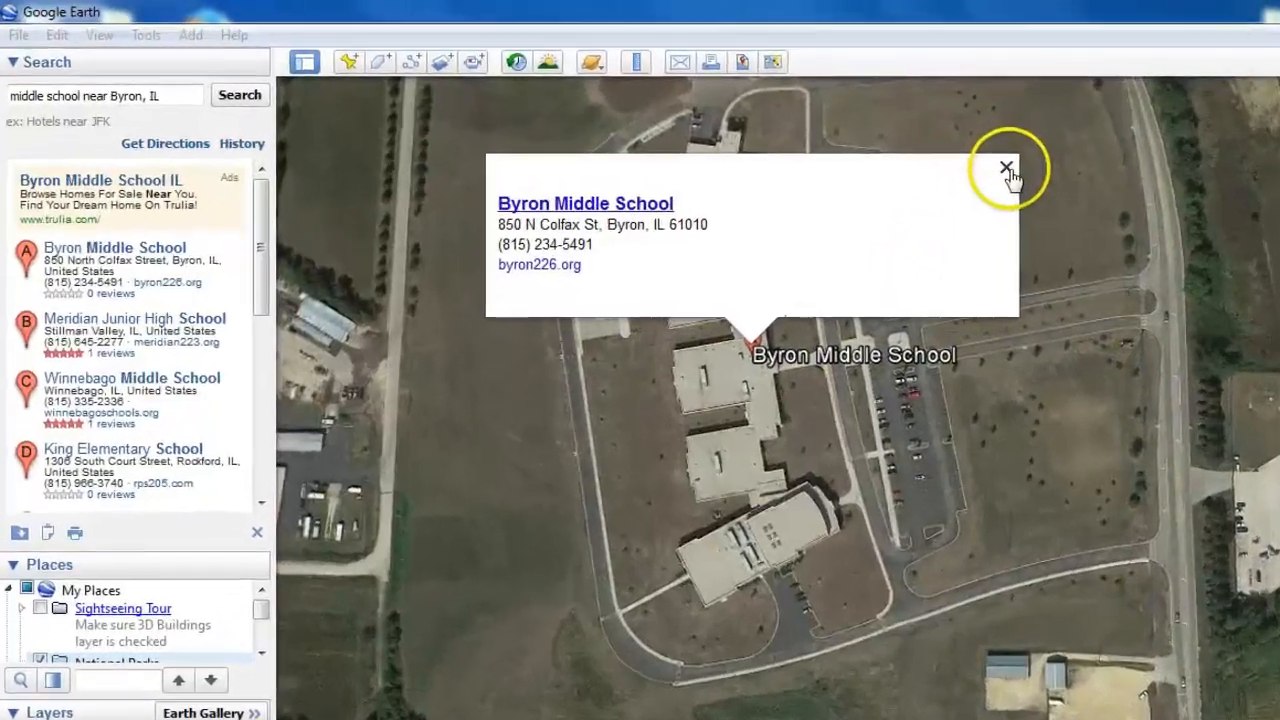
left_click(854, 141)
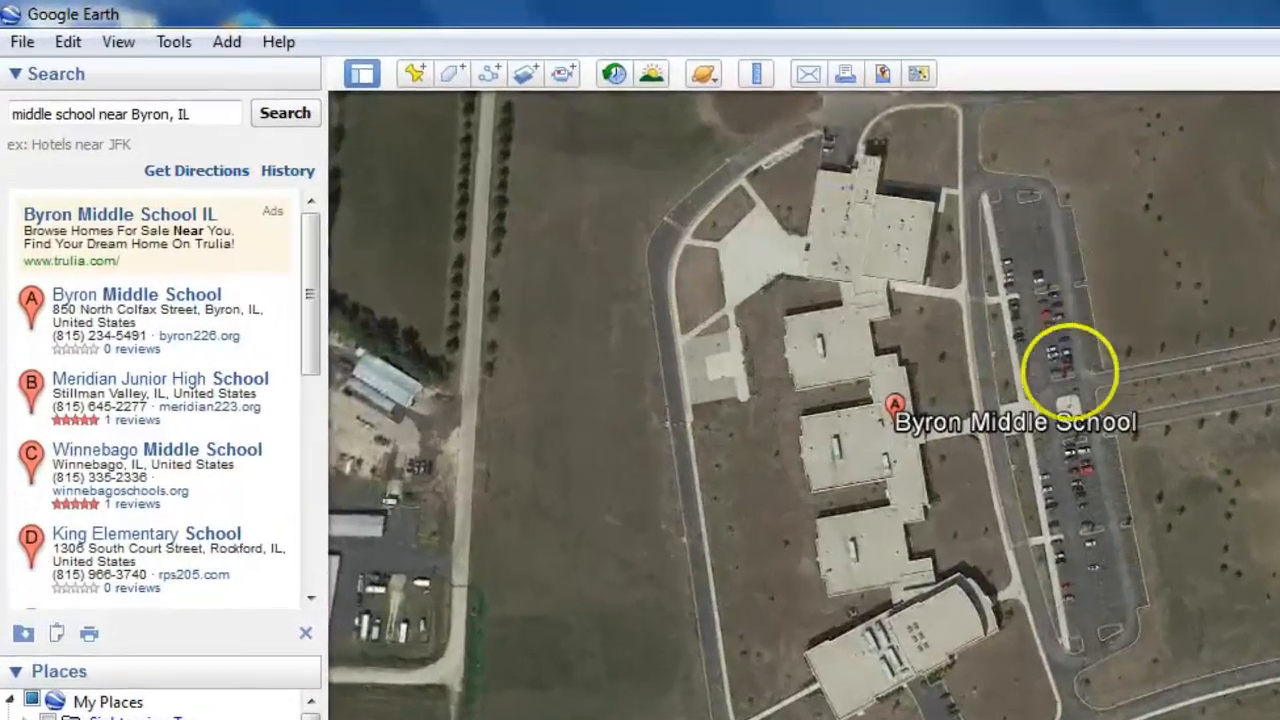
- Add a new placemark and position it on the roof of the school's southern classroom wing
left_click_drag(870, 362, 960, 403)
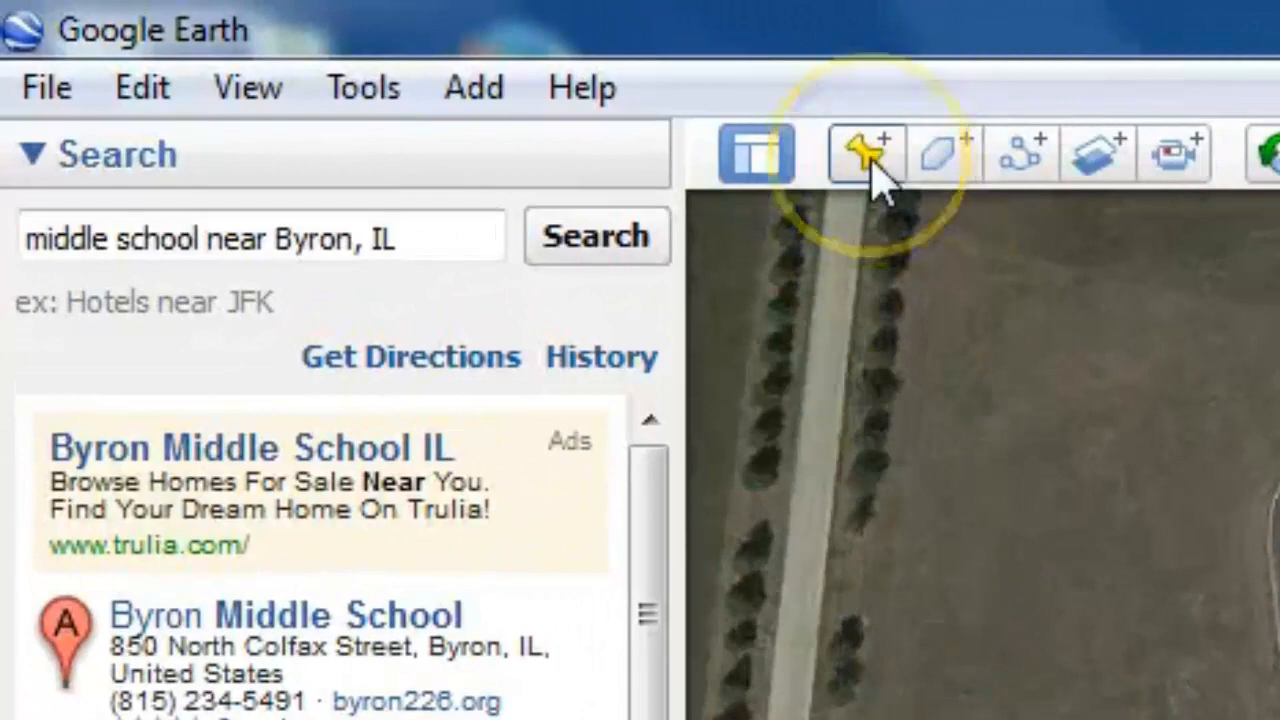
left_click(868, 162)
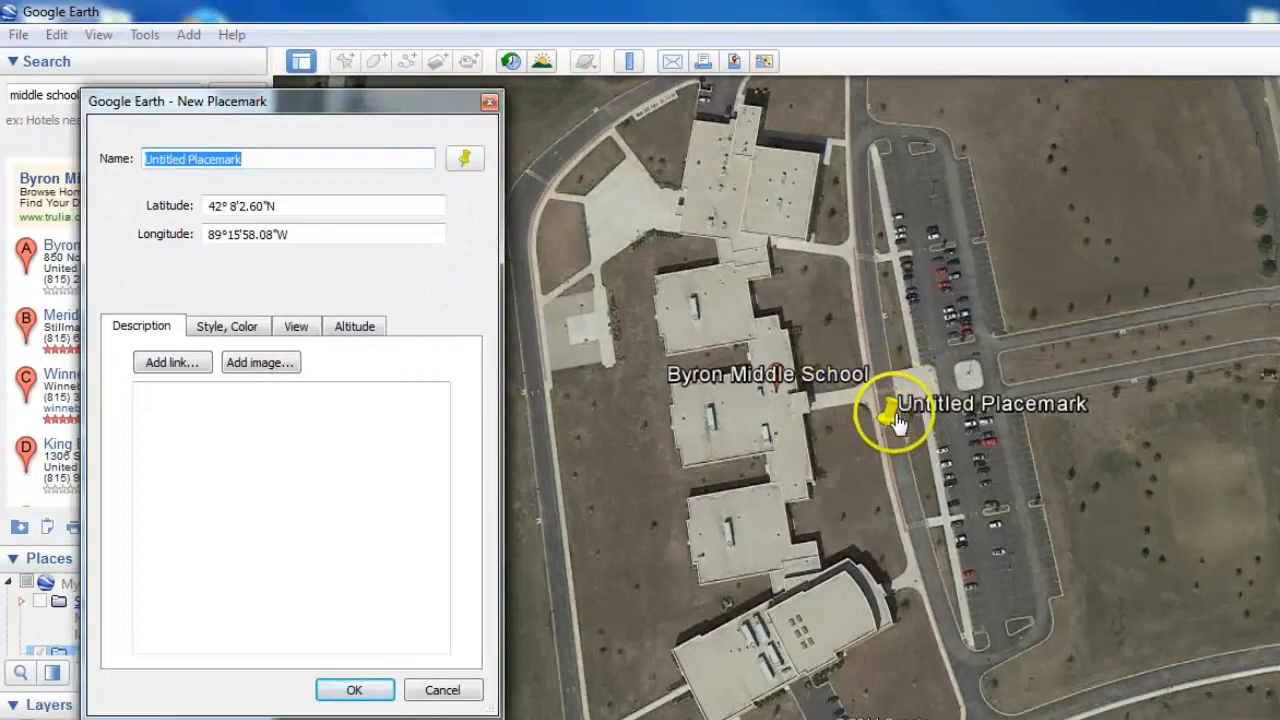
left_click_drag(883, 403, 759, 540)
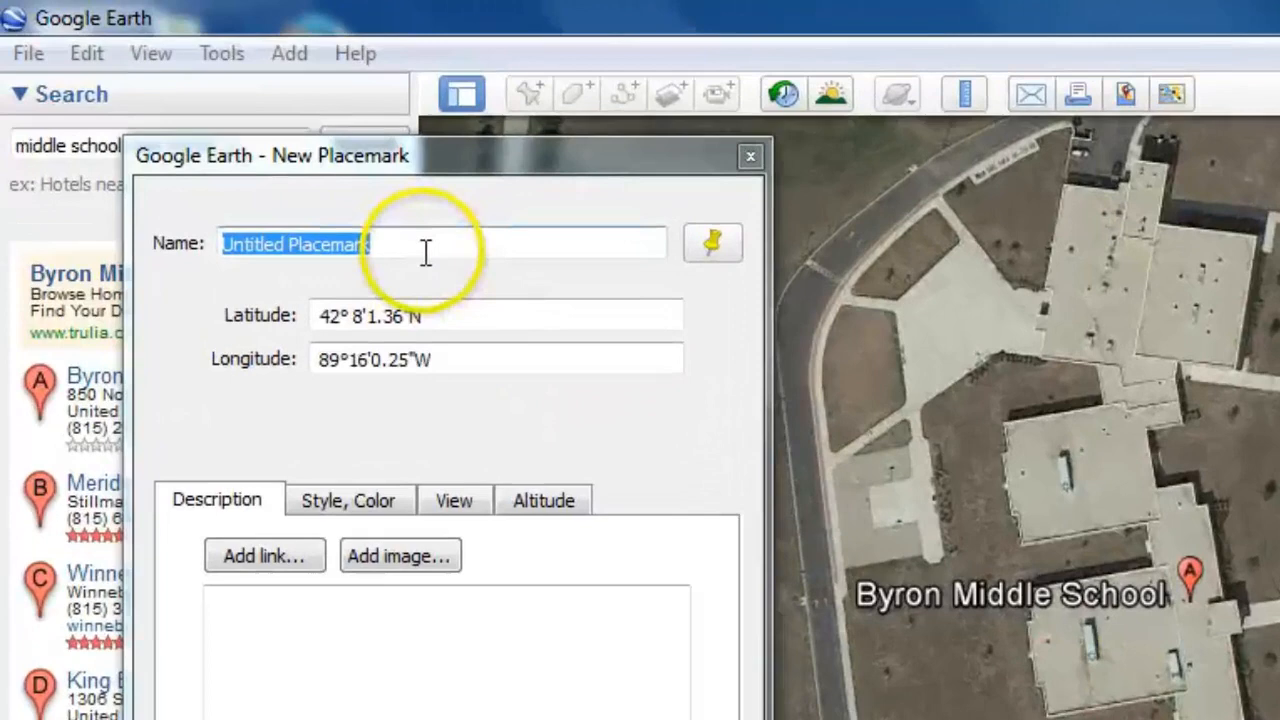
- Name the placemark Byron Middle School and give it the description "THis is are starting location."
left_click(278, 162)
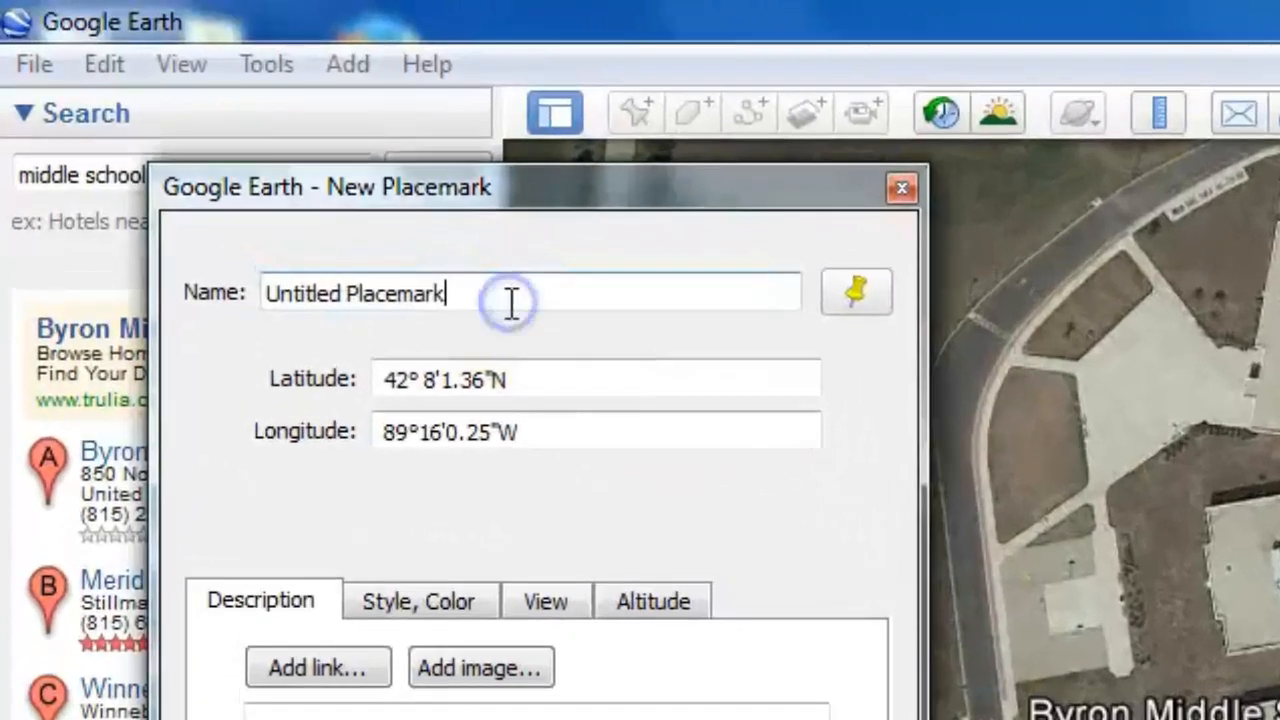
left_click_drag(511, 302, 178, 291)
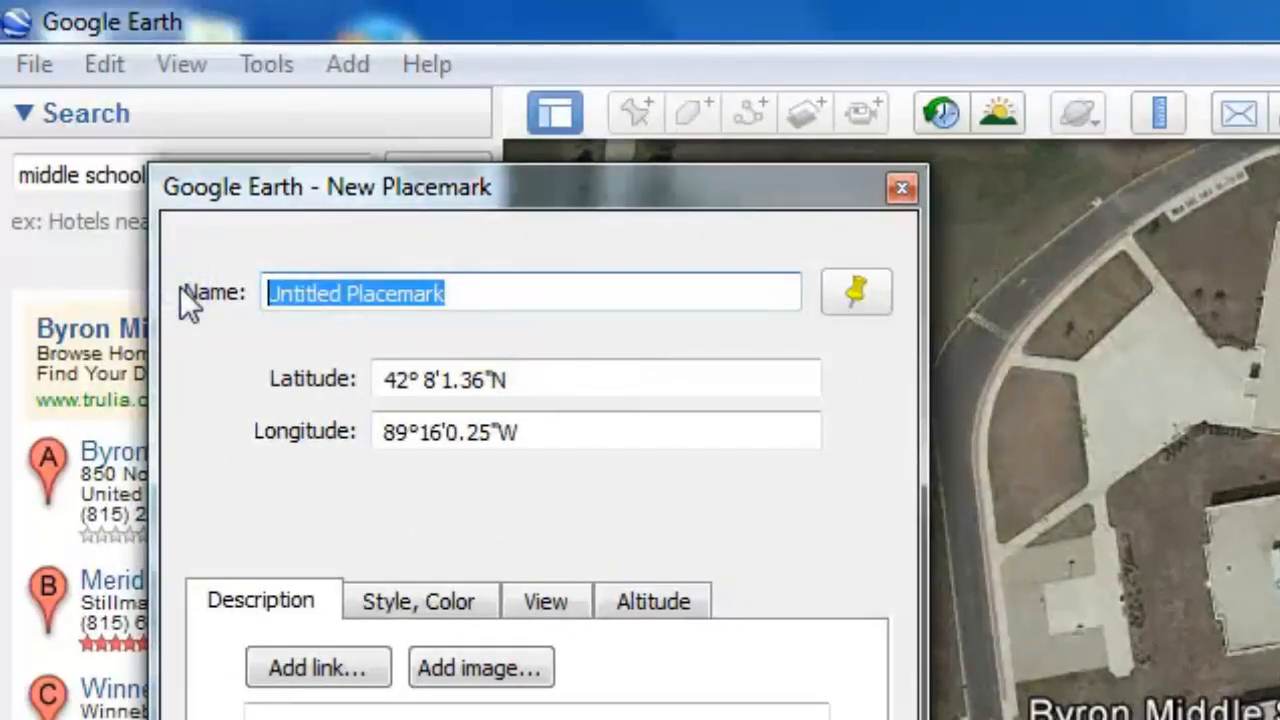
type("Byron Midd")
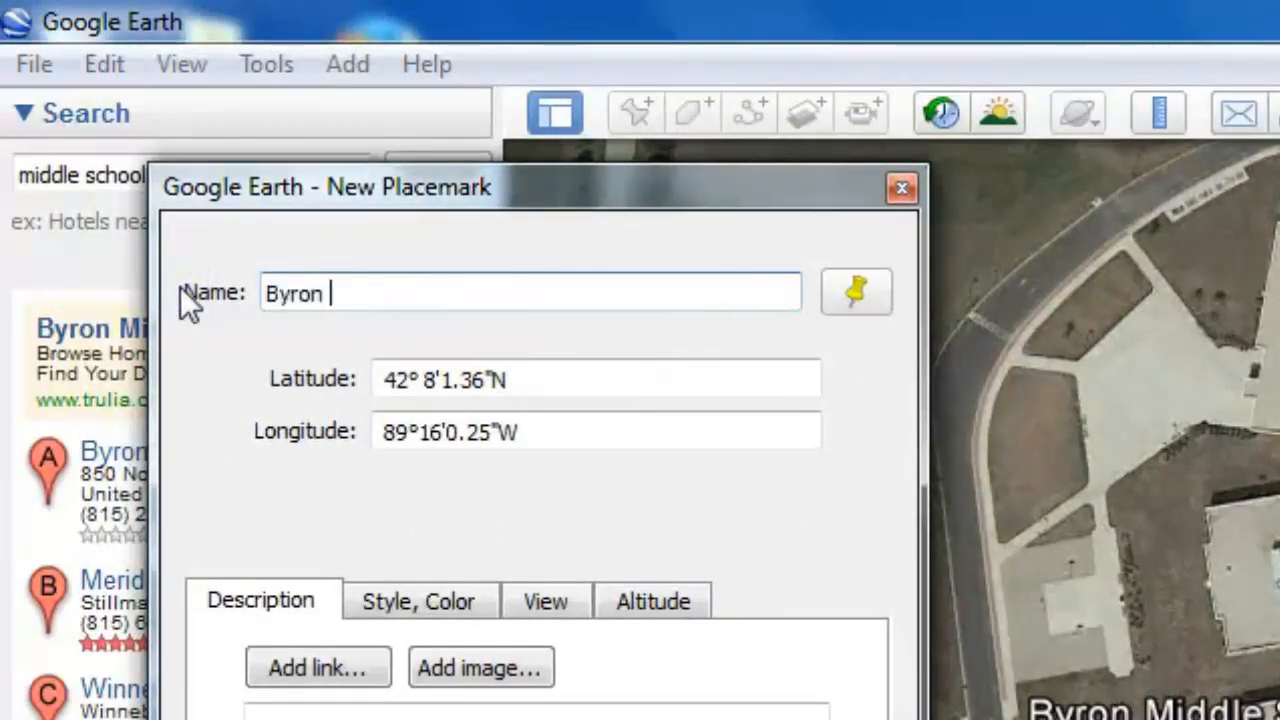
type("le School")
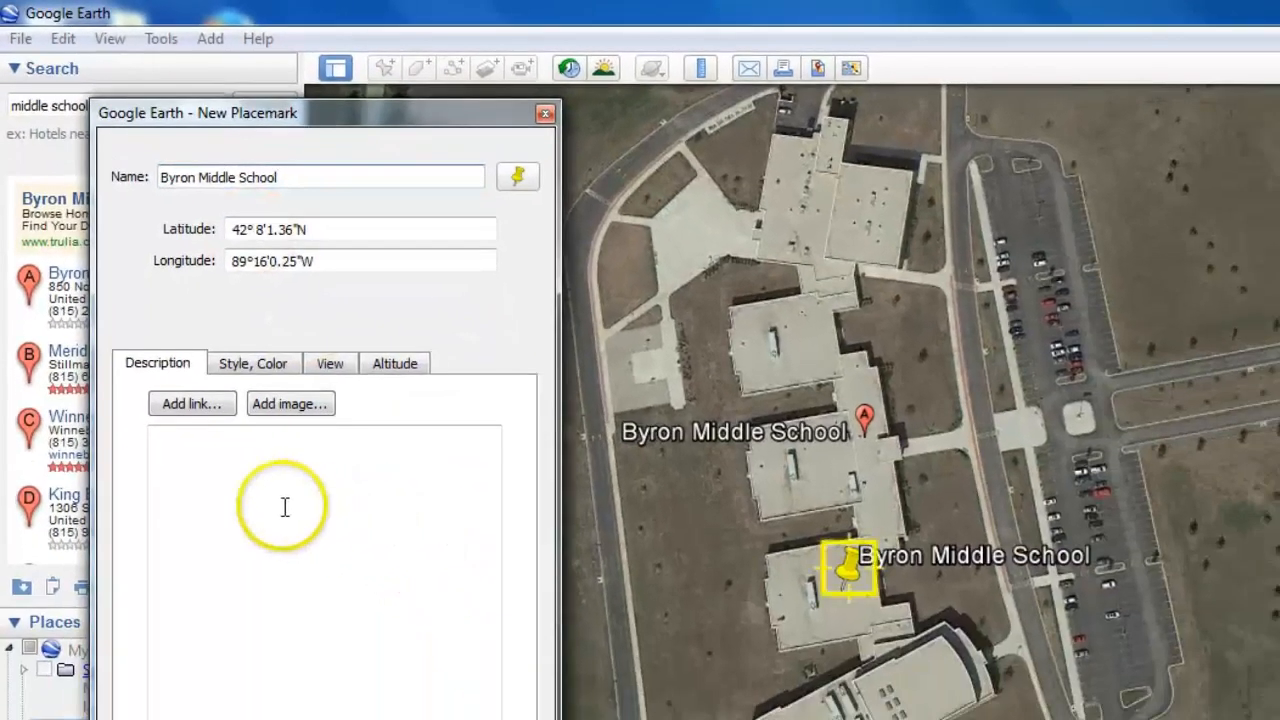
left_click(250, 466)
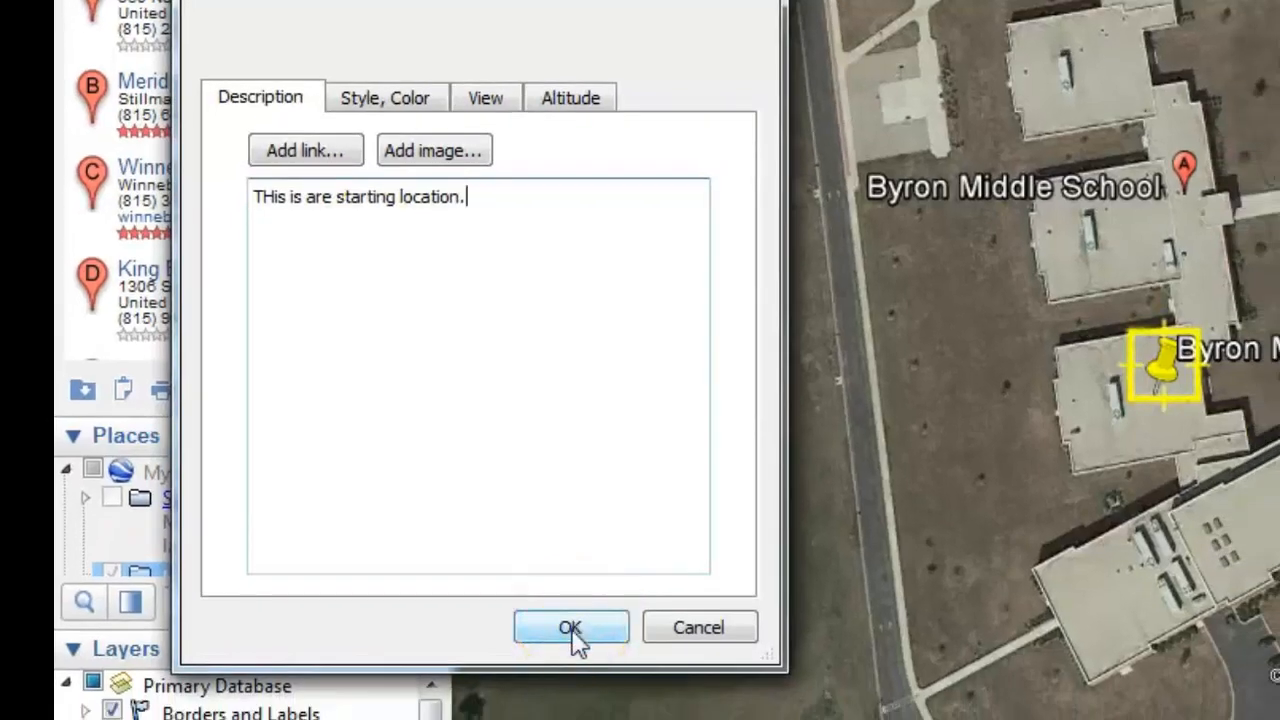
- Nudge the placemark slightly west on the roof, change its icon to the green cyclist and save it
mouse_move(1157, 397)
left_mouse_down()
mouse_move(1151, 364)
mouse_move(1142, 396)
left_mouse_up()
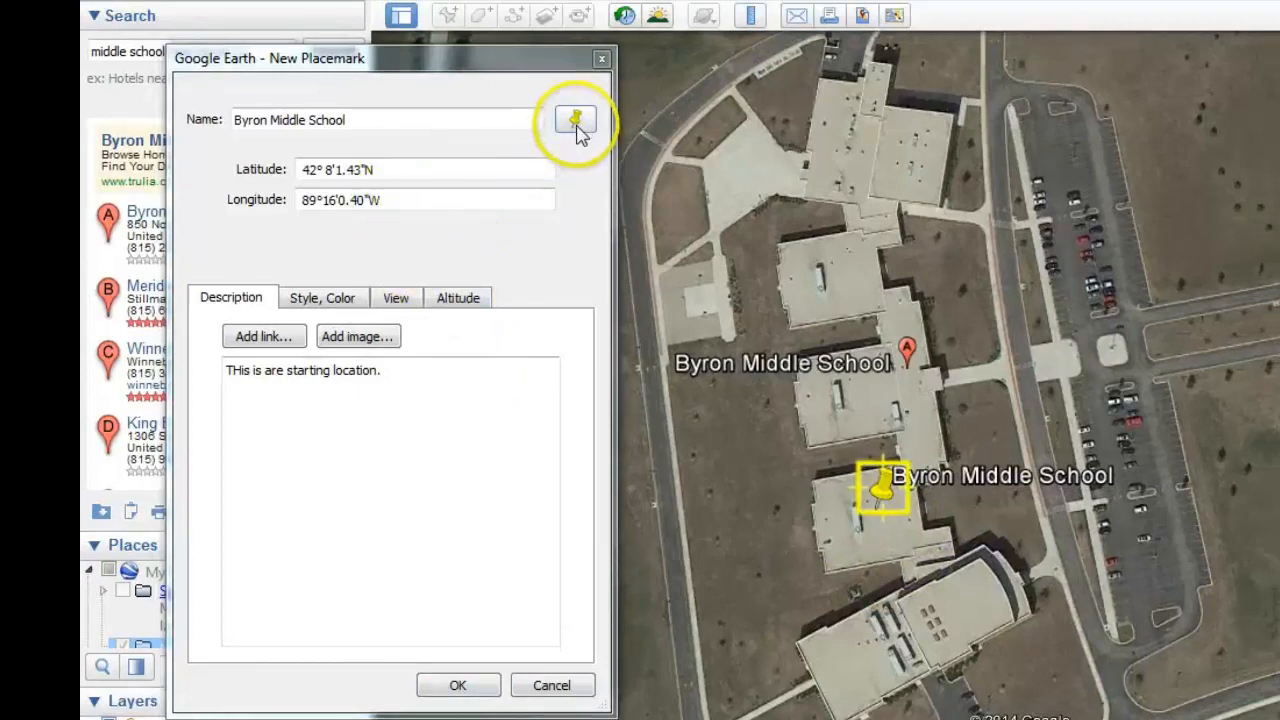
left_click(577, 125)
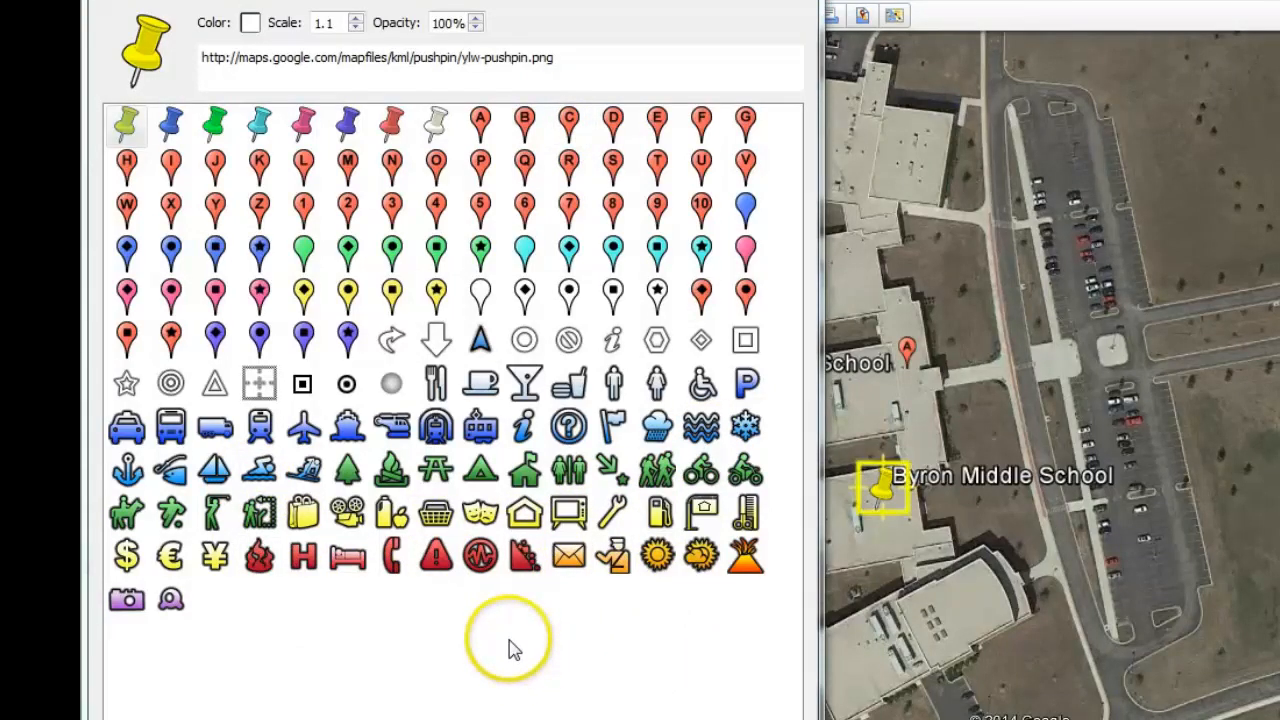
left_click(704, 472)
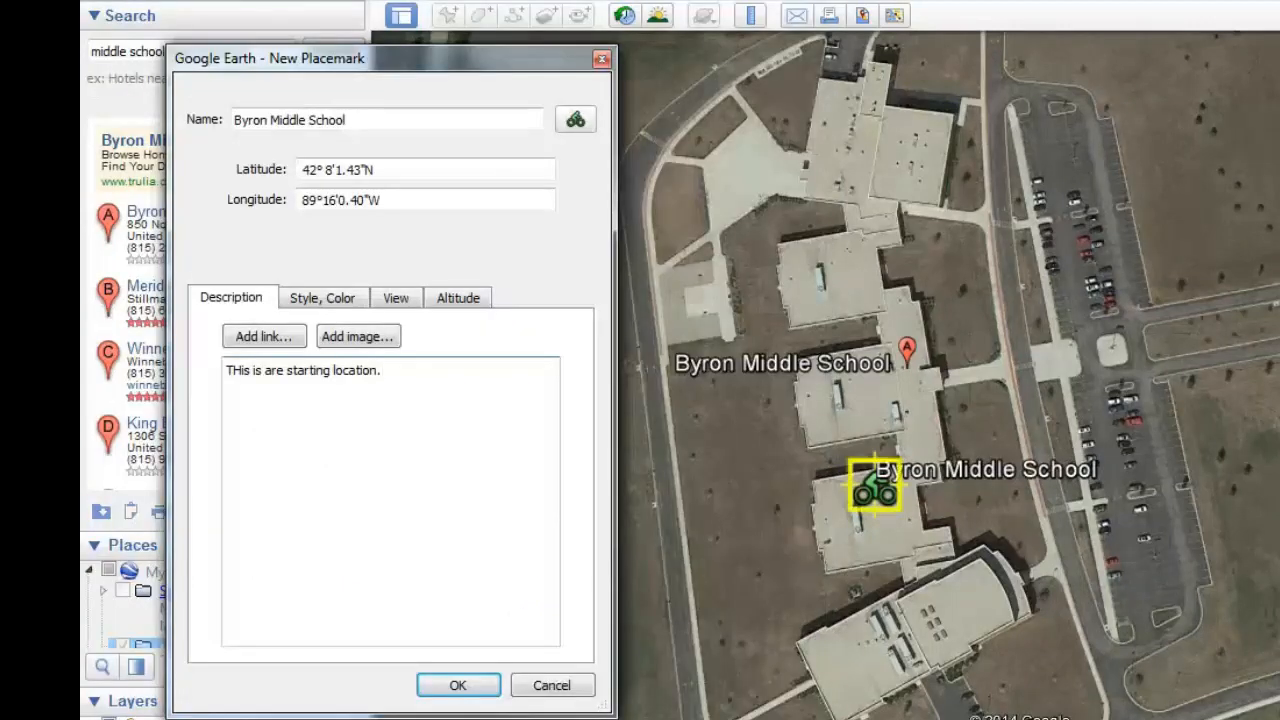
left_click(460, 684)
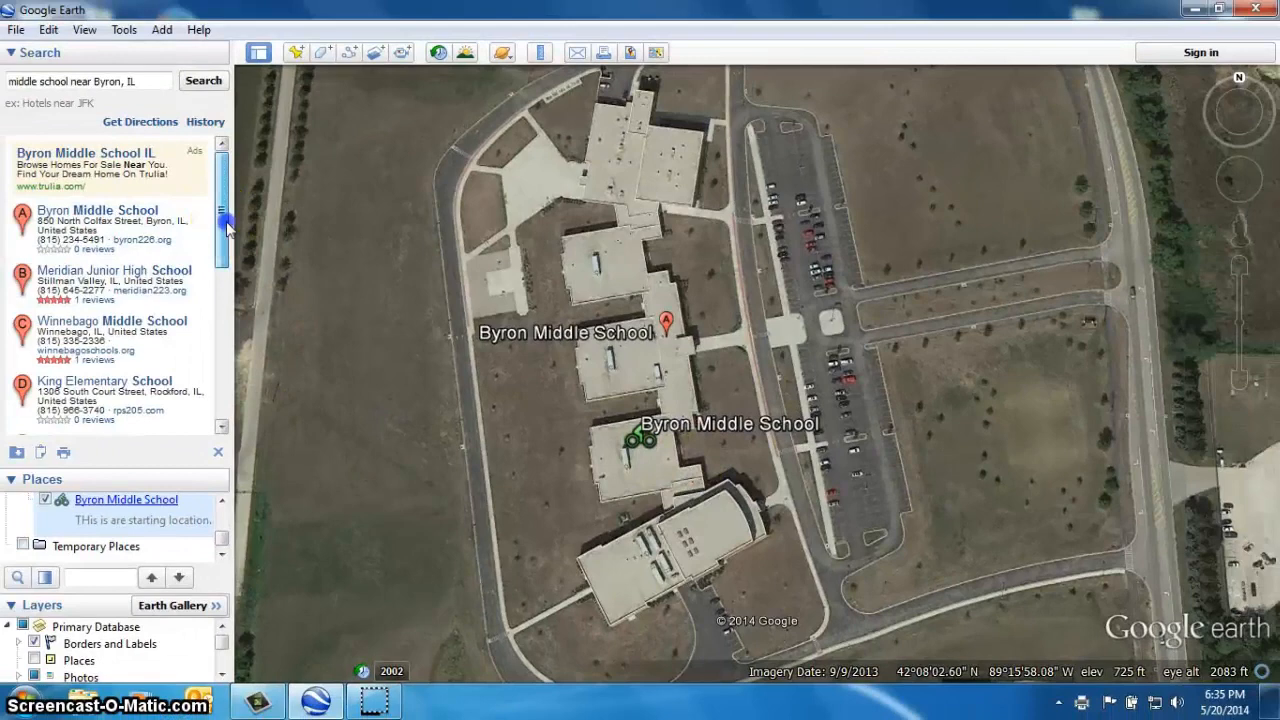
- Clear the school search results and collapse the Layers and Search sections, leaving Places expanded
left_click_drag(227, 223, 247, 311)
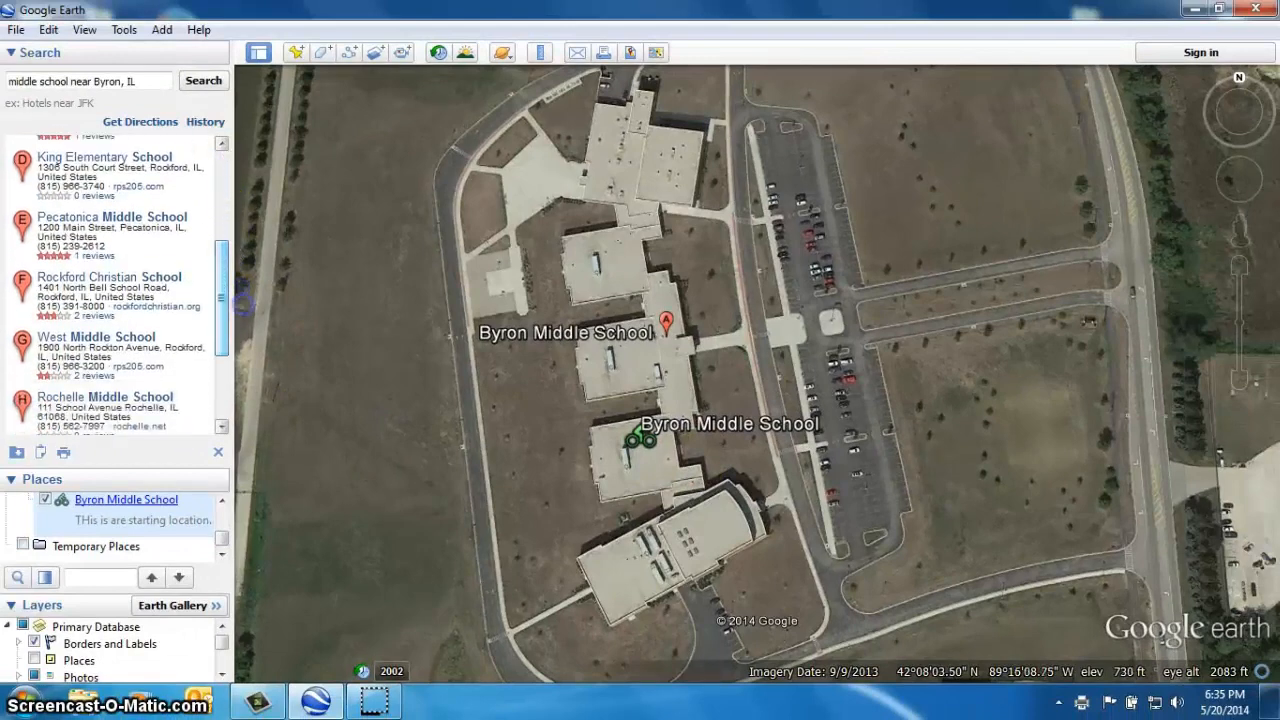
left_click(10, 481)
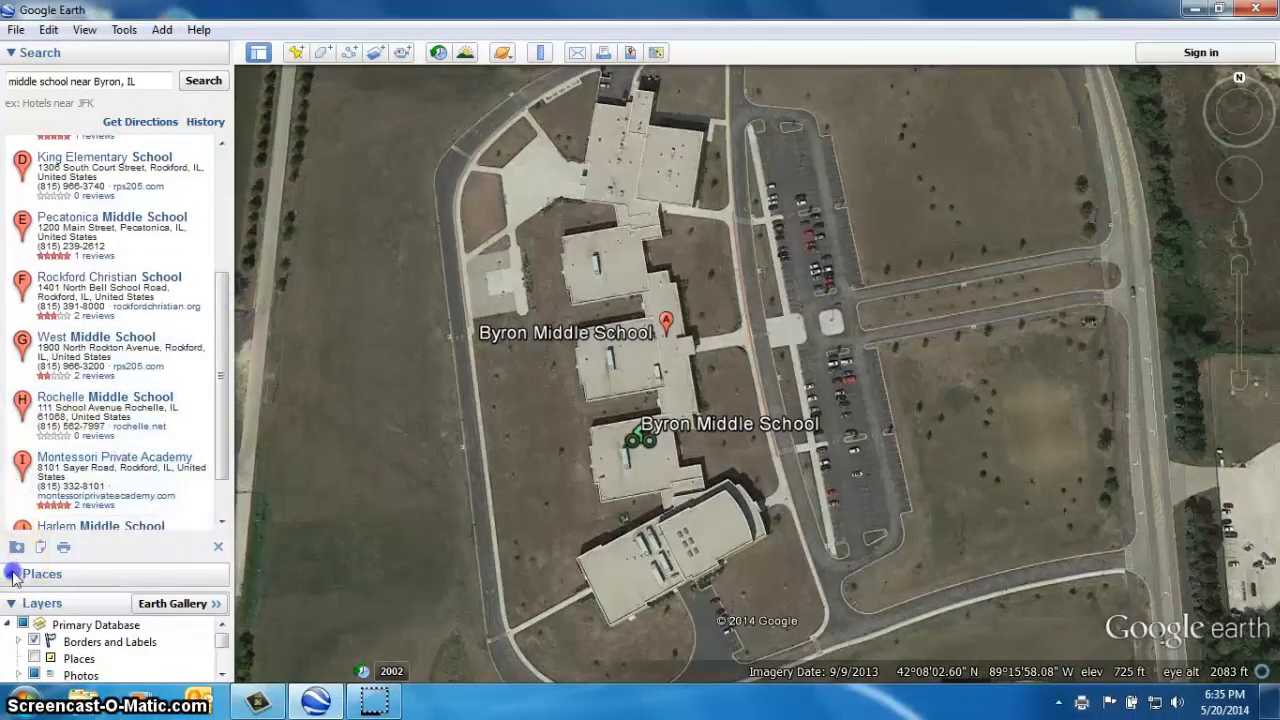
left_click(12, 575)
left_click(12, 605)
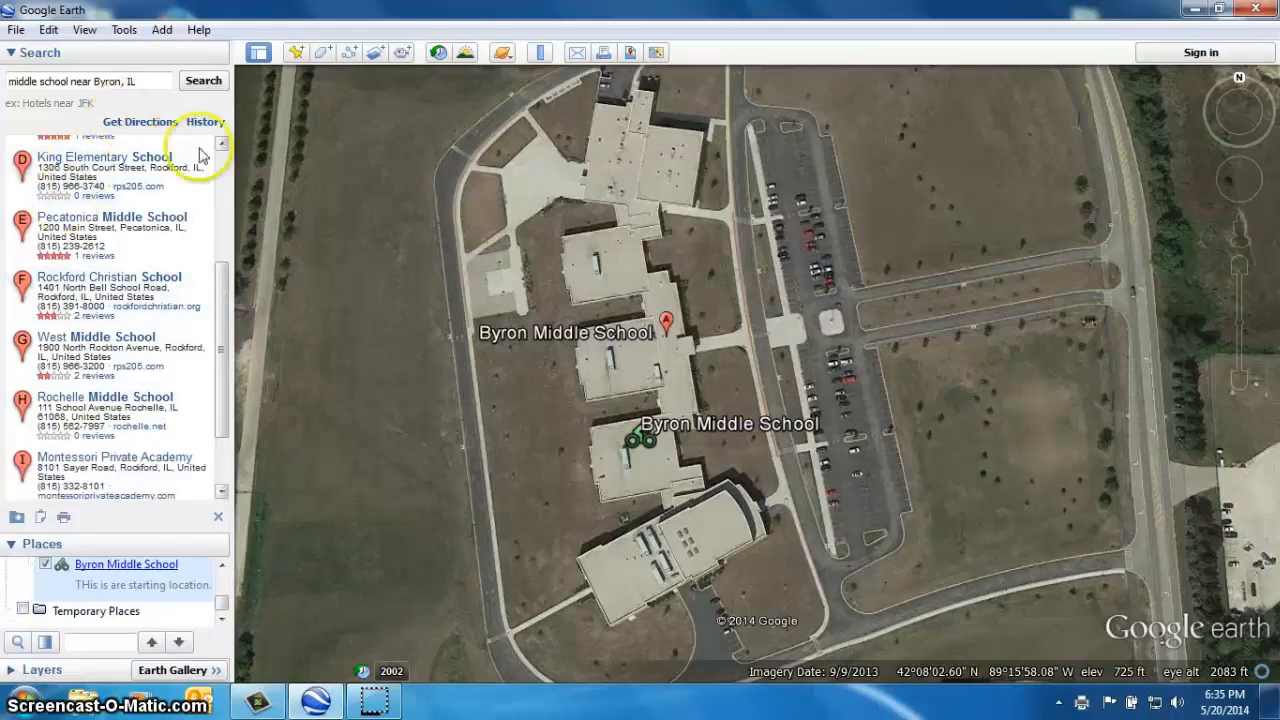
left_click_drag(228, 291, 212, 160)
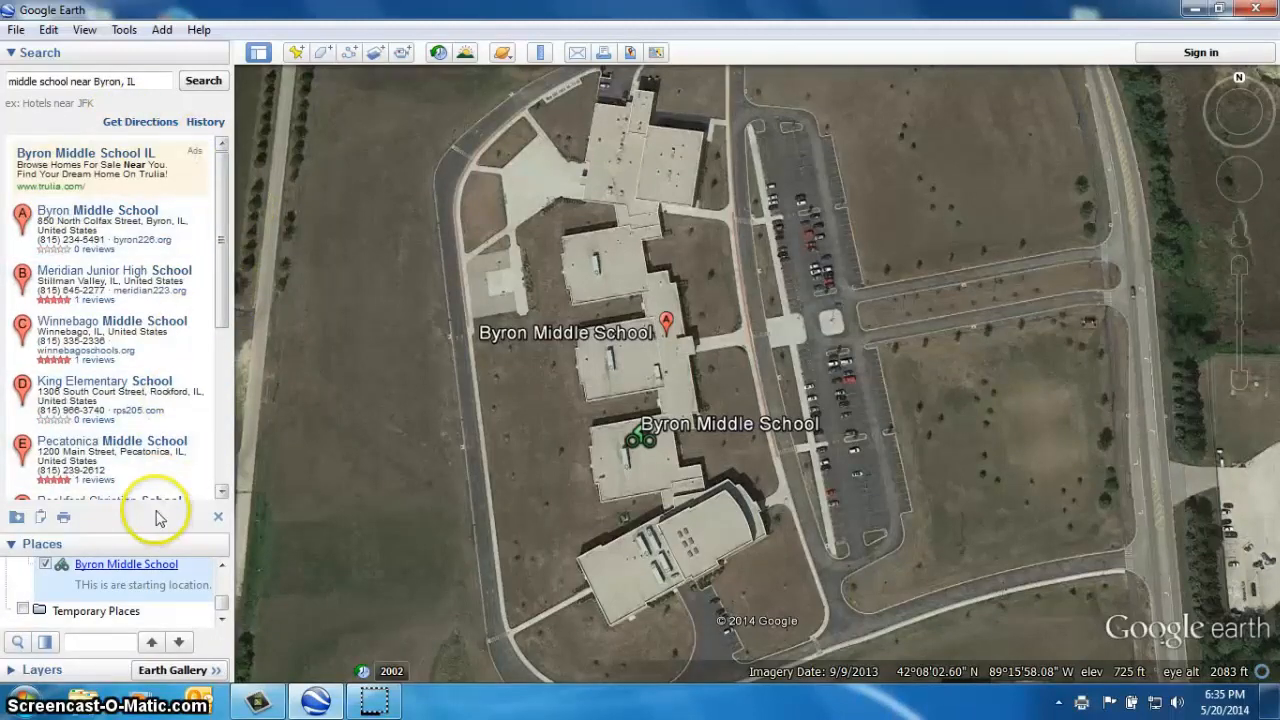
left_click(218, 517)
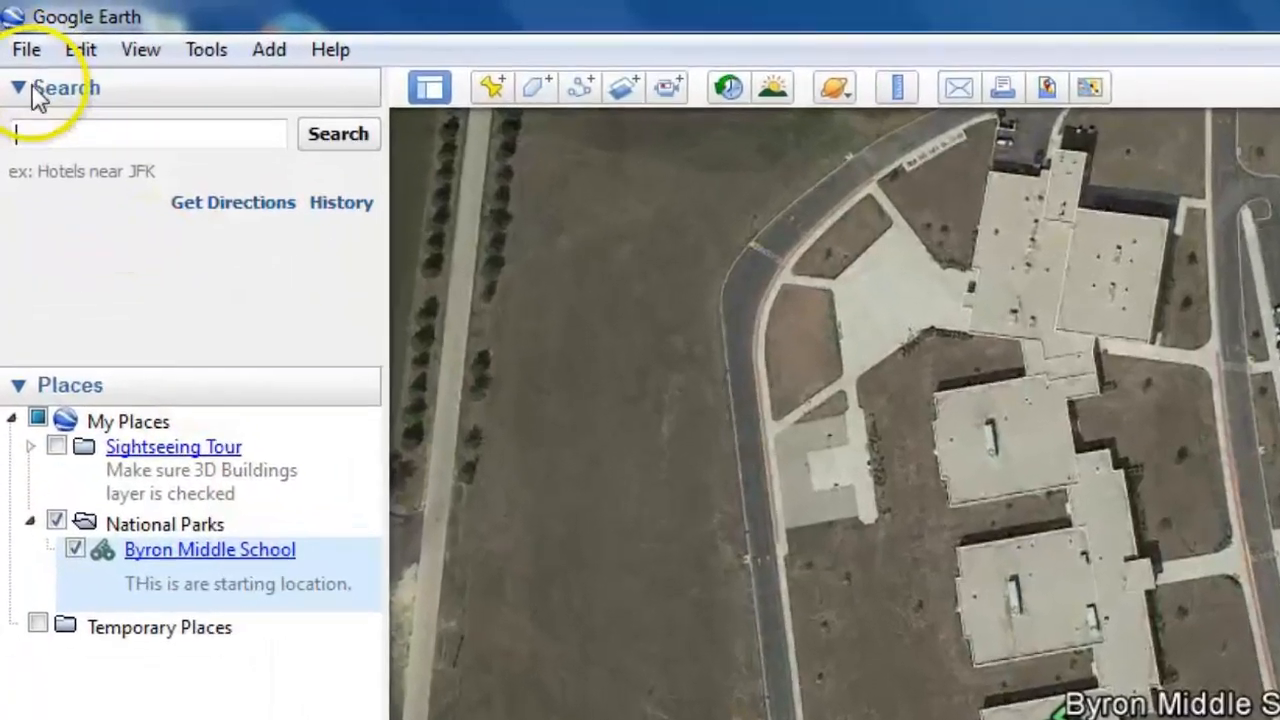
left_click(12, 53)
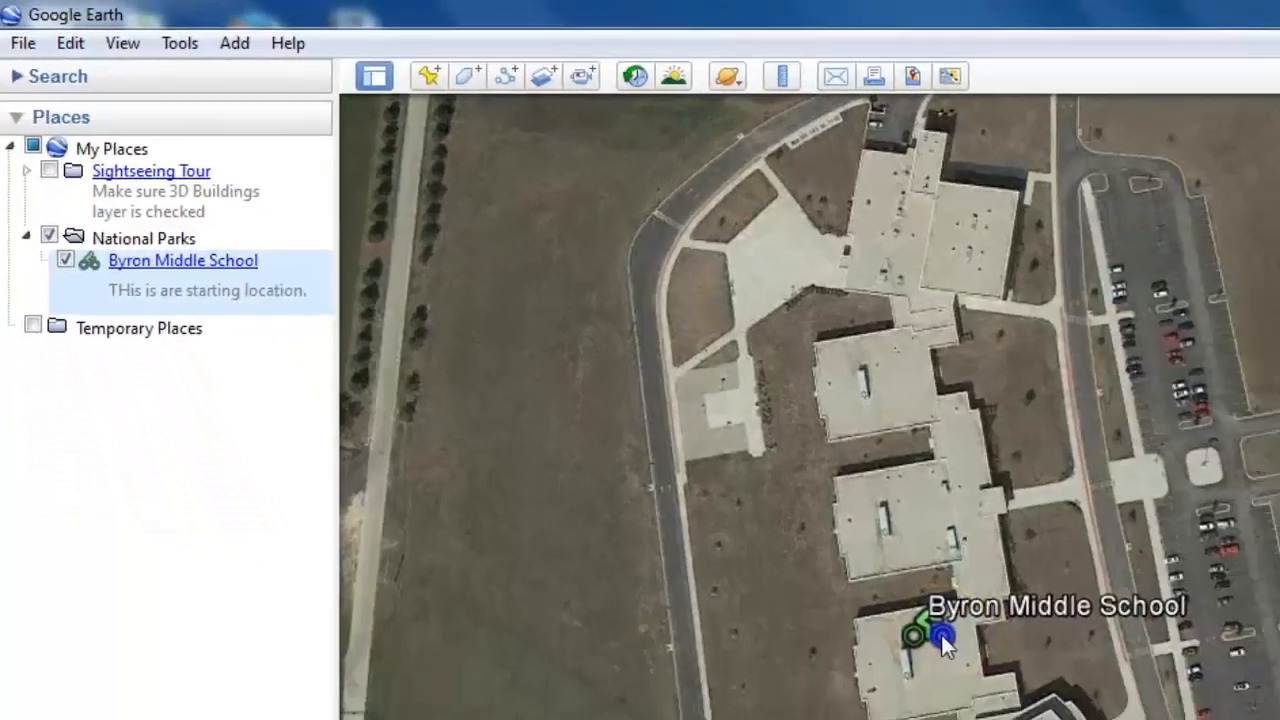
- Check the description in the Byron Middle School placemark's info balloon on the map, closing the balloon after viewing
left_click(940, 634)
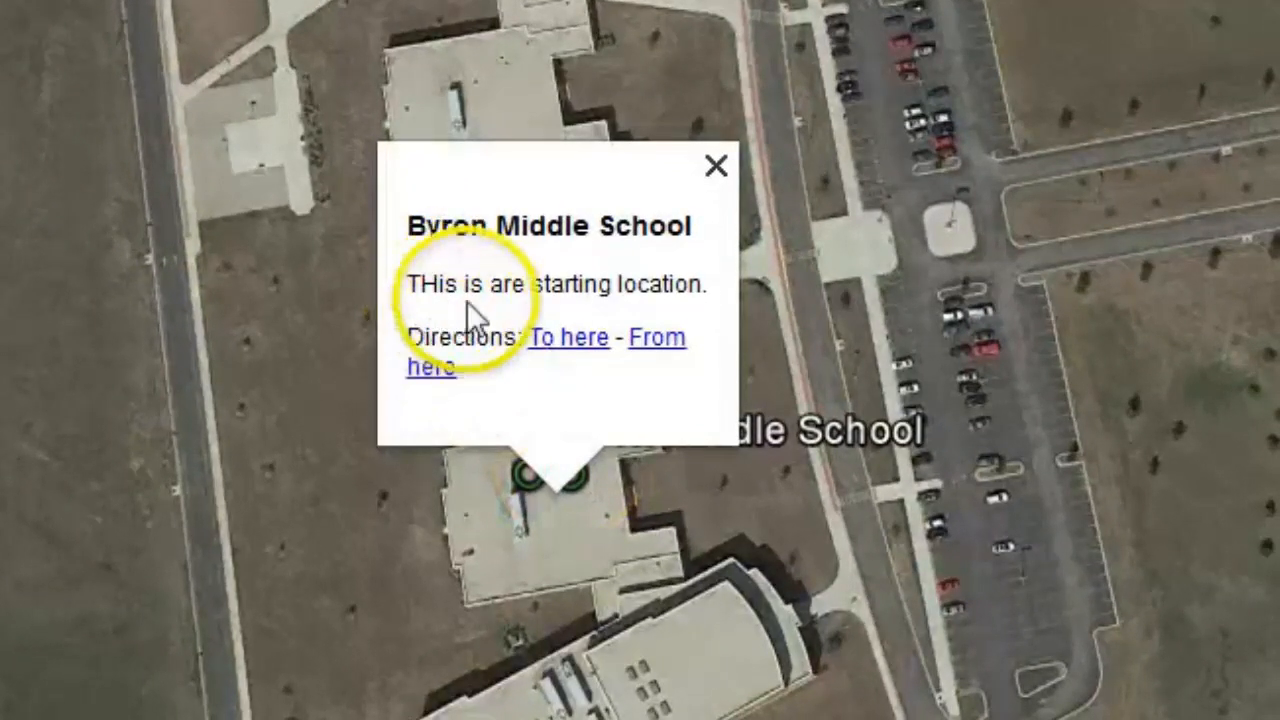
left_click(716, 168)
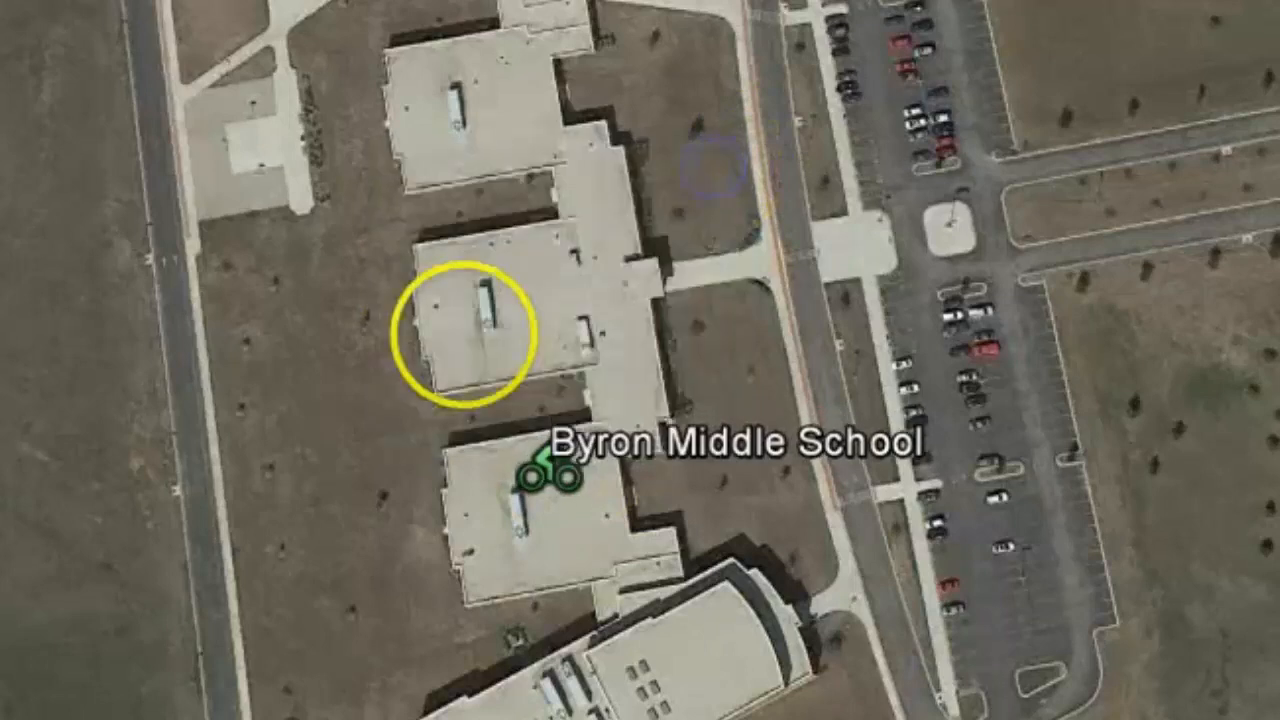
left_click(530, 471)
left_click(716, 168)
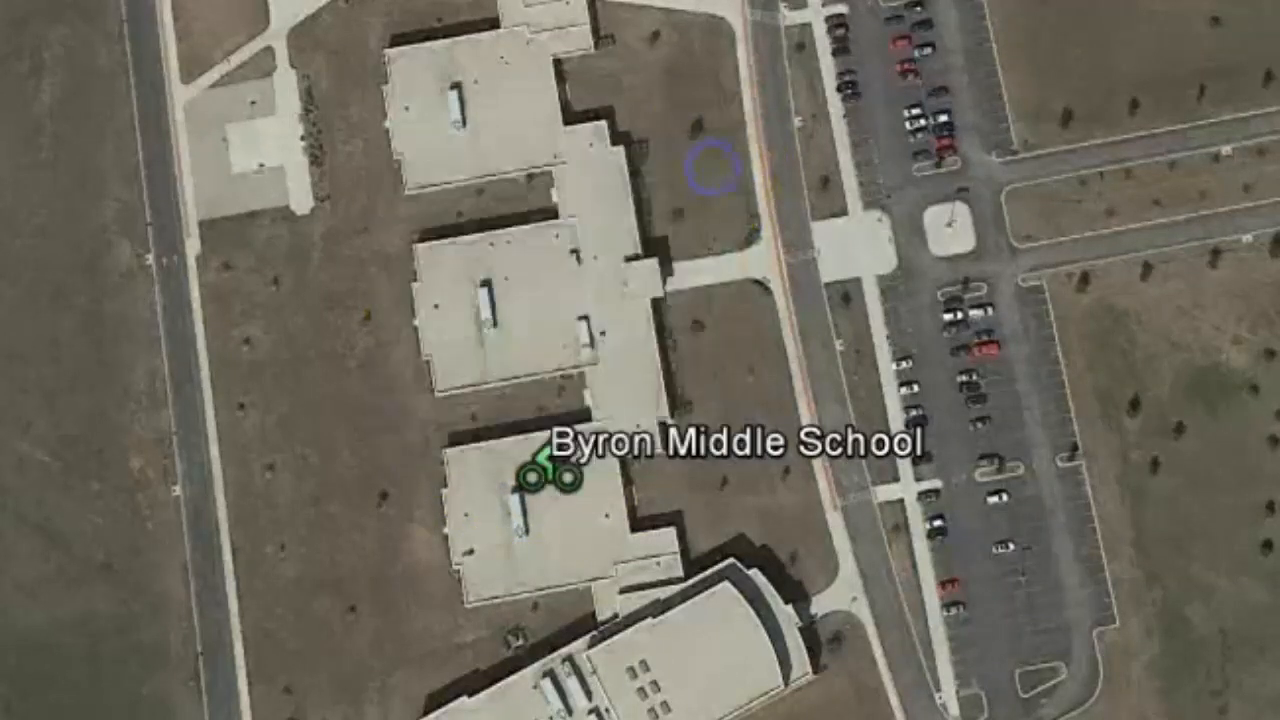
- View the Byron Middle School placemark's properties from its icon on the map, closing the dialog after viewing
left_click(543, 480)
right_click(545, 467)
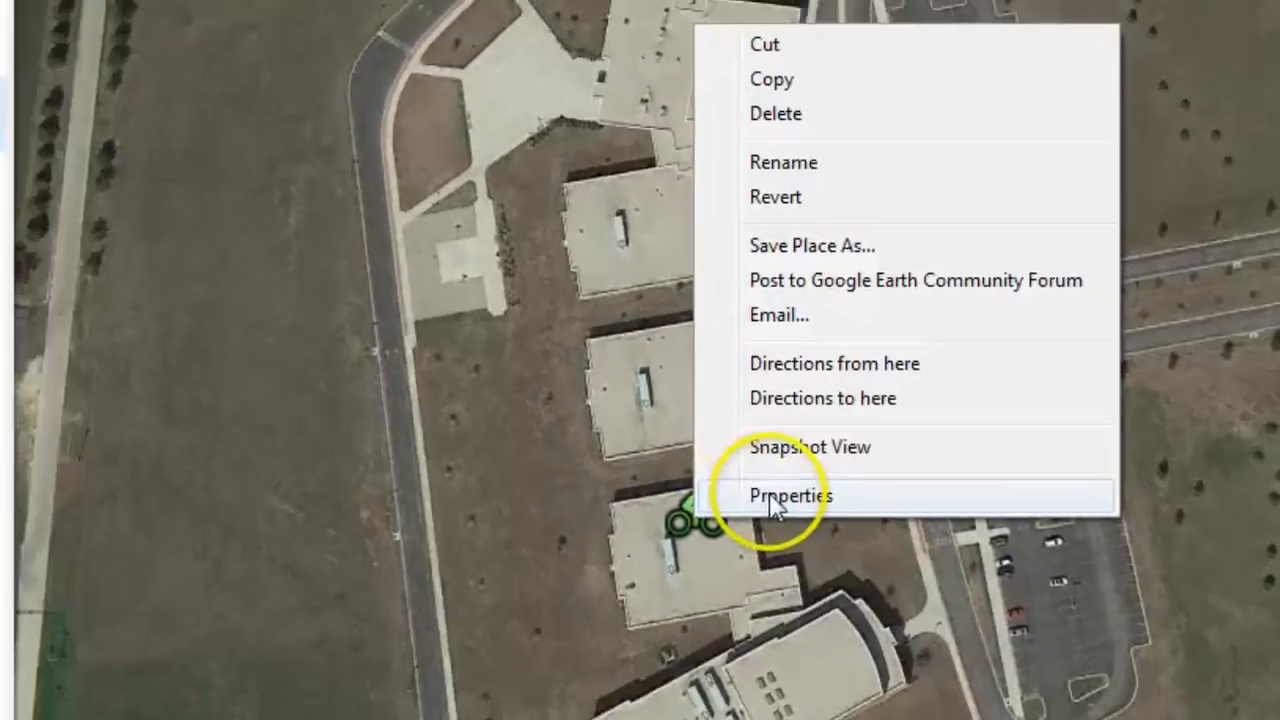
left_click(776, 496)
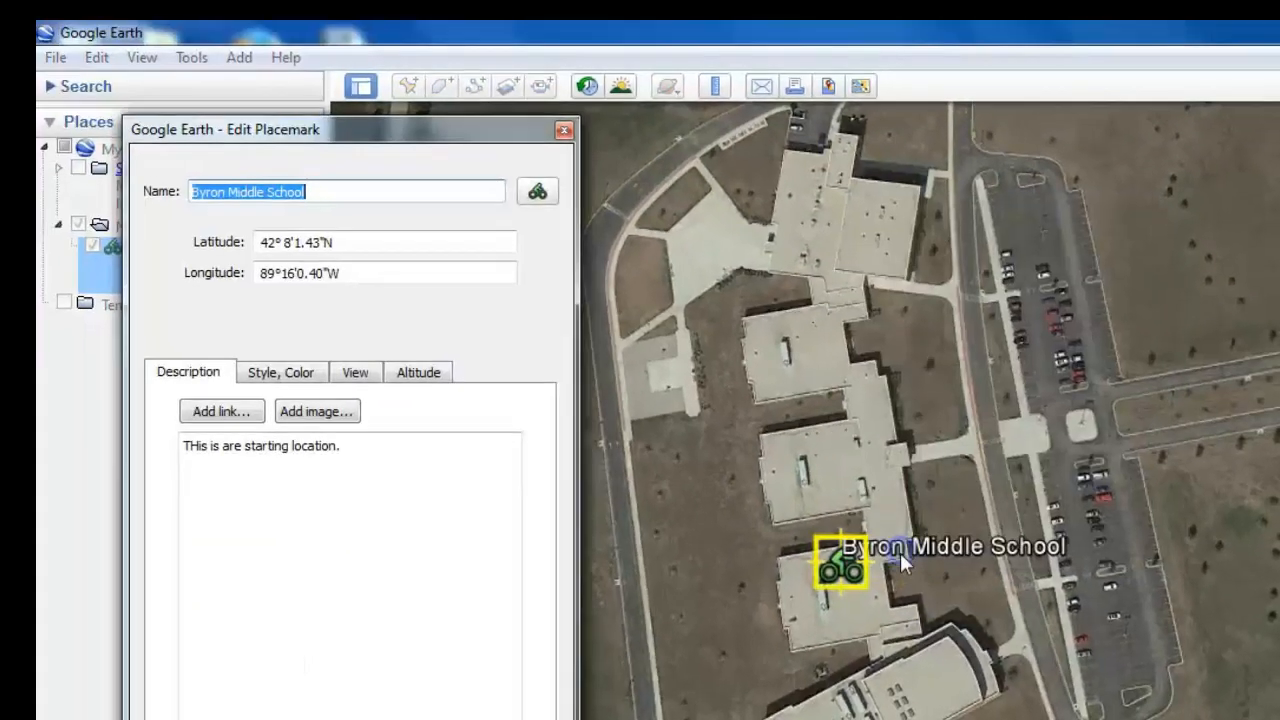
left_click(534, 714)
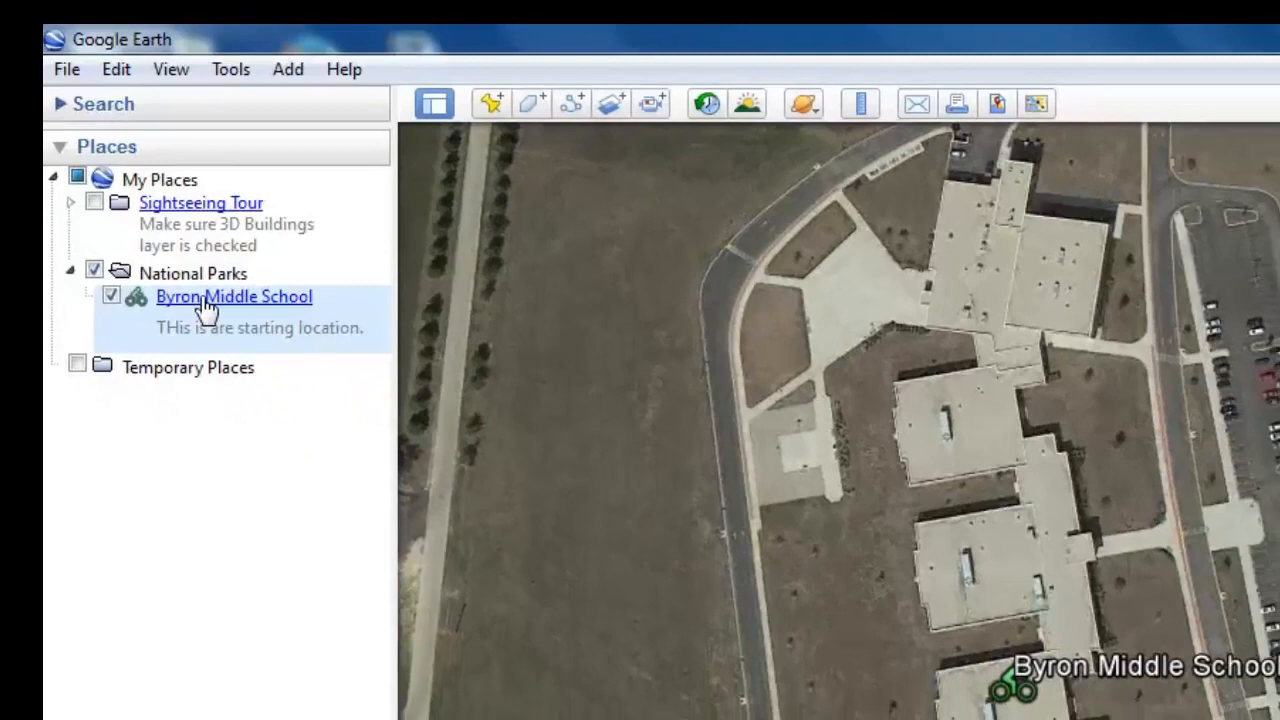
- Correct the Byron Middle School placemark's description to "This is are starting location." and save it
right_click(230, 338)
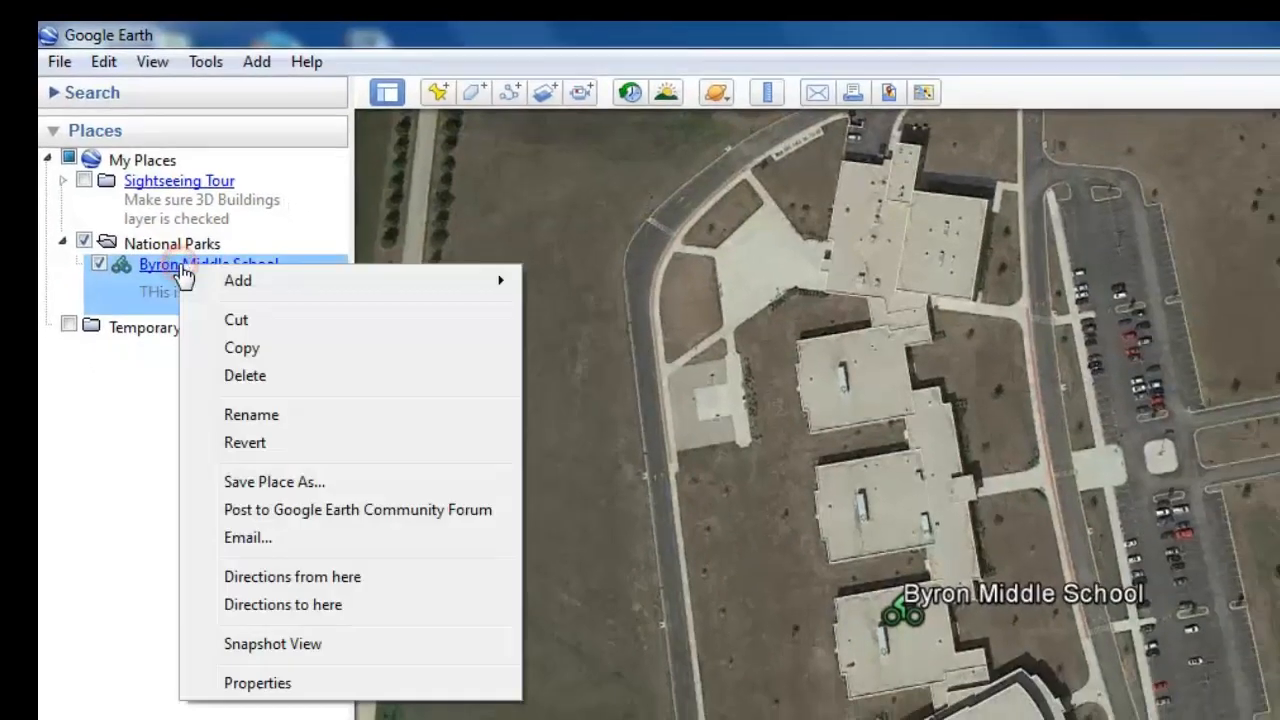
left_click(285, 684)
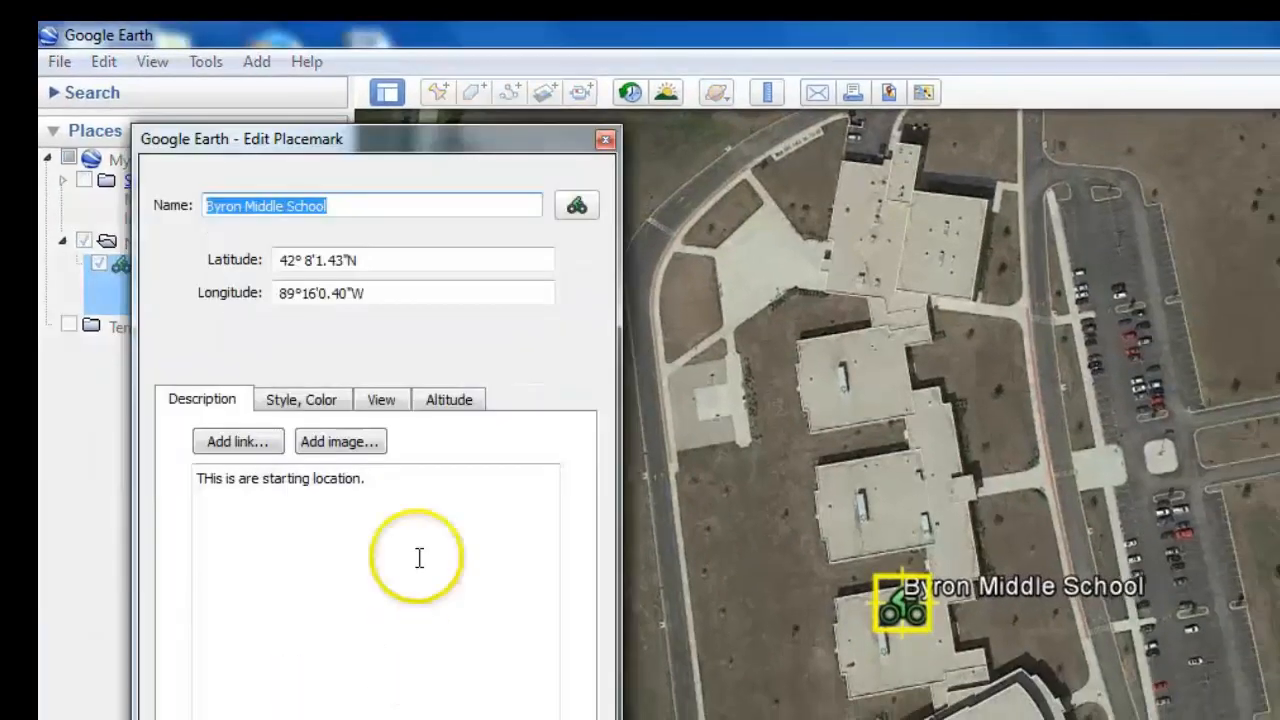
left_click_drag(445, 139, 576, 147)
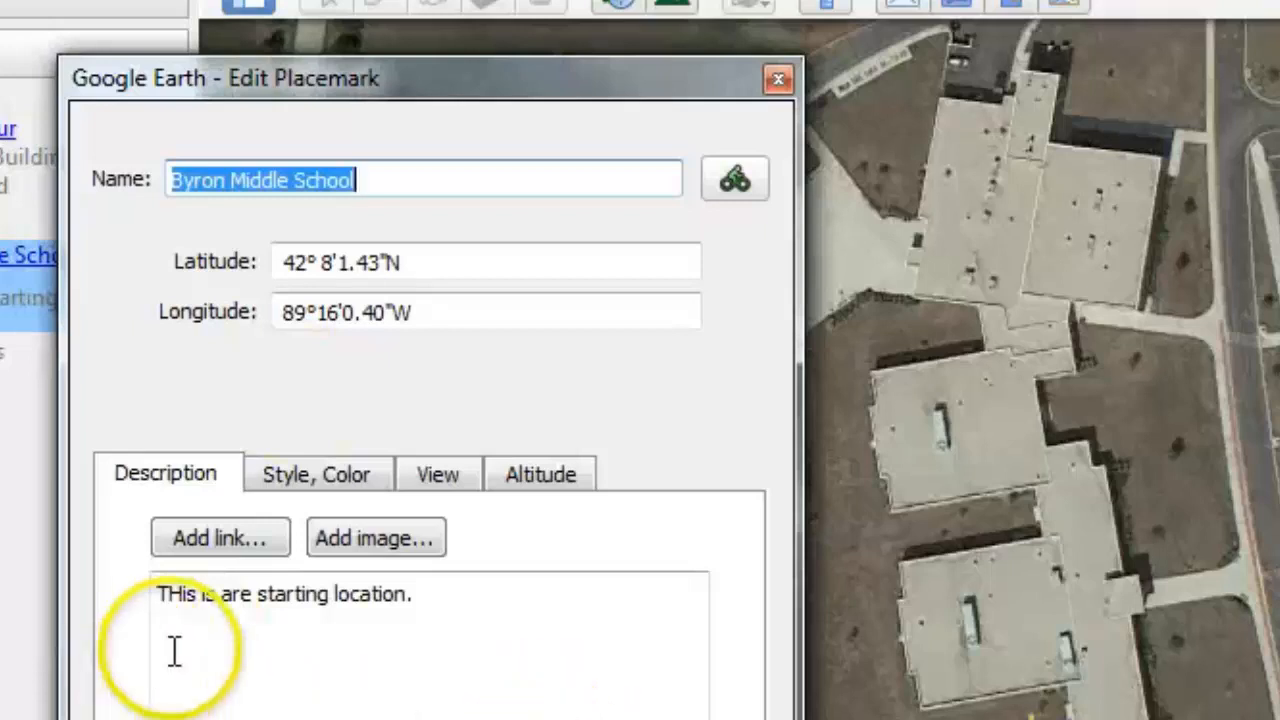
left_click(172, 595)
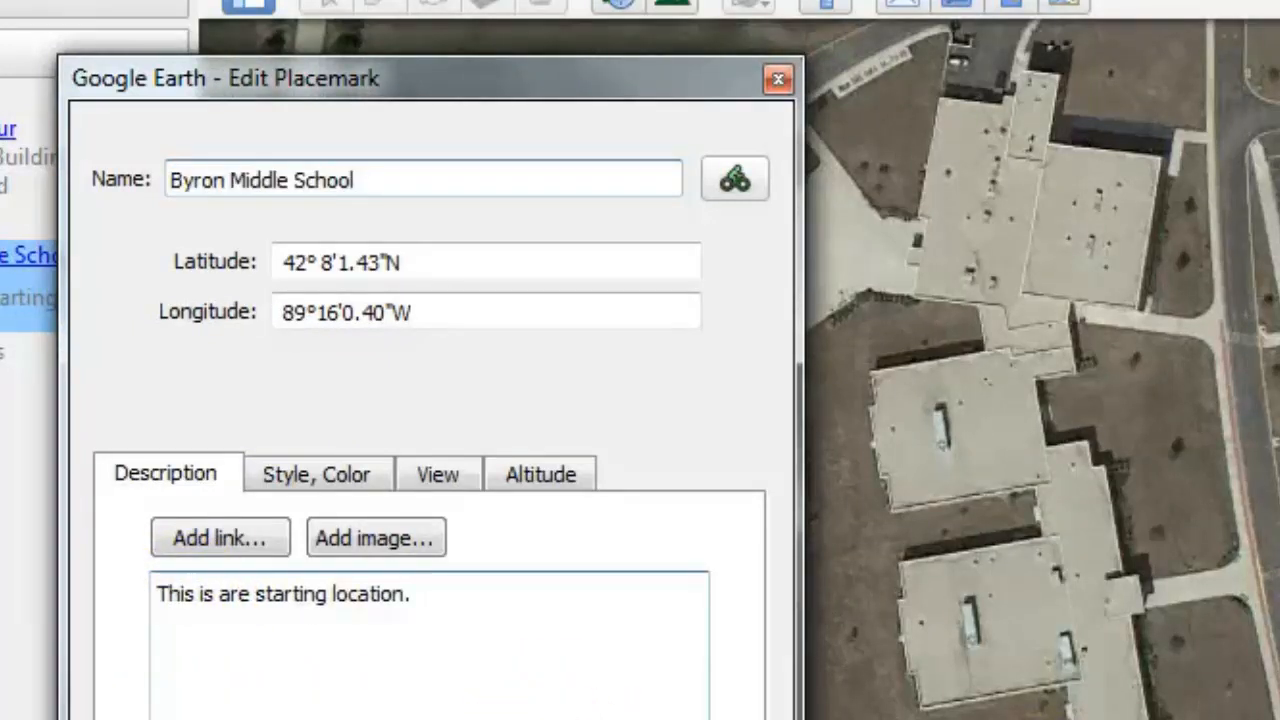
left_click(550, 719)
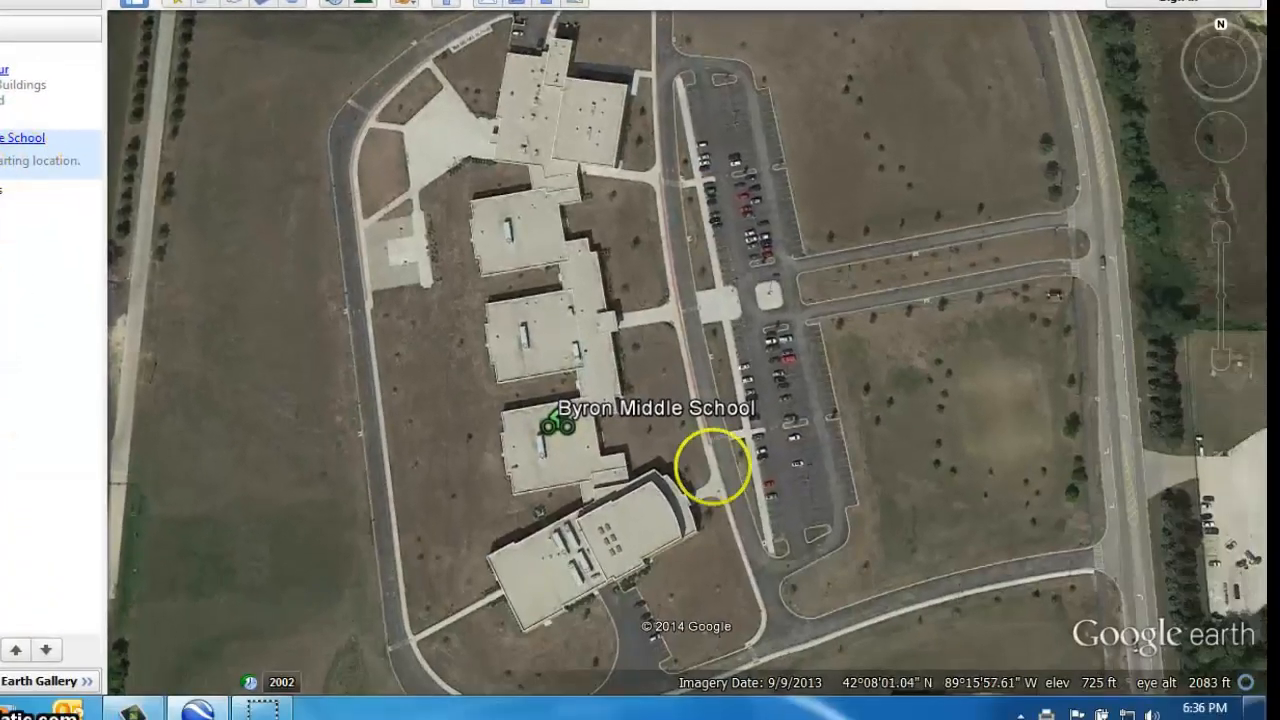
- Check the Byron Middle School description in its map balloon and again in the placemark's properties, closing both
left_click(559, 424)
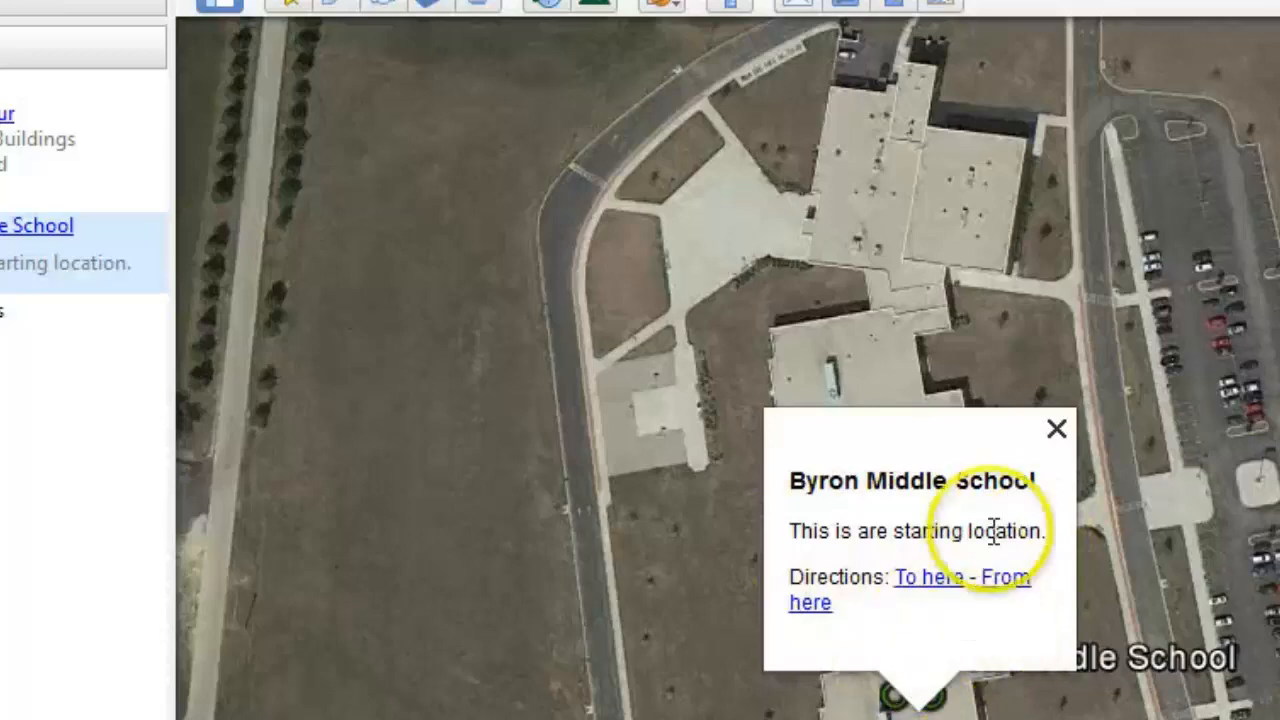
left_click(1056, 428)
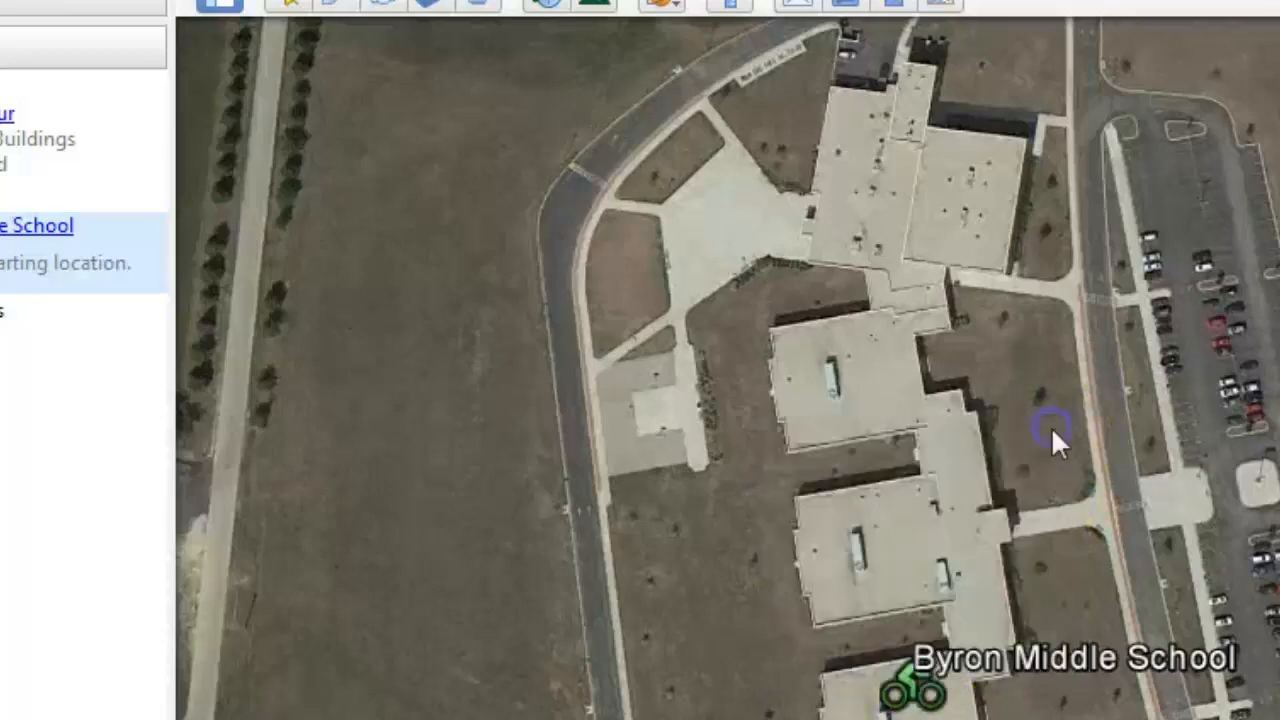
right_click(905, 700)
left_click(1020, 658)
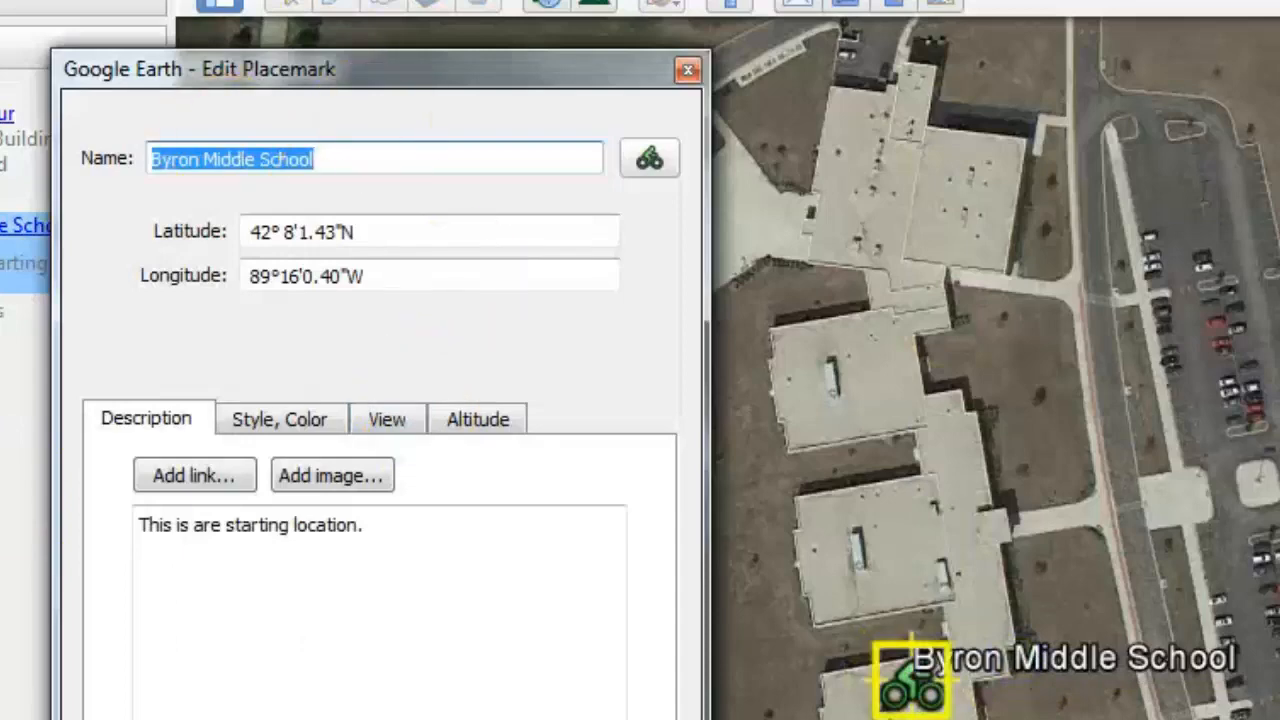
key("Return")
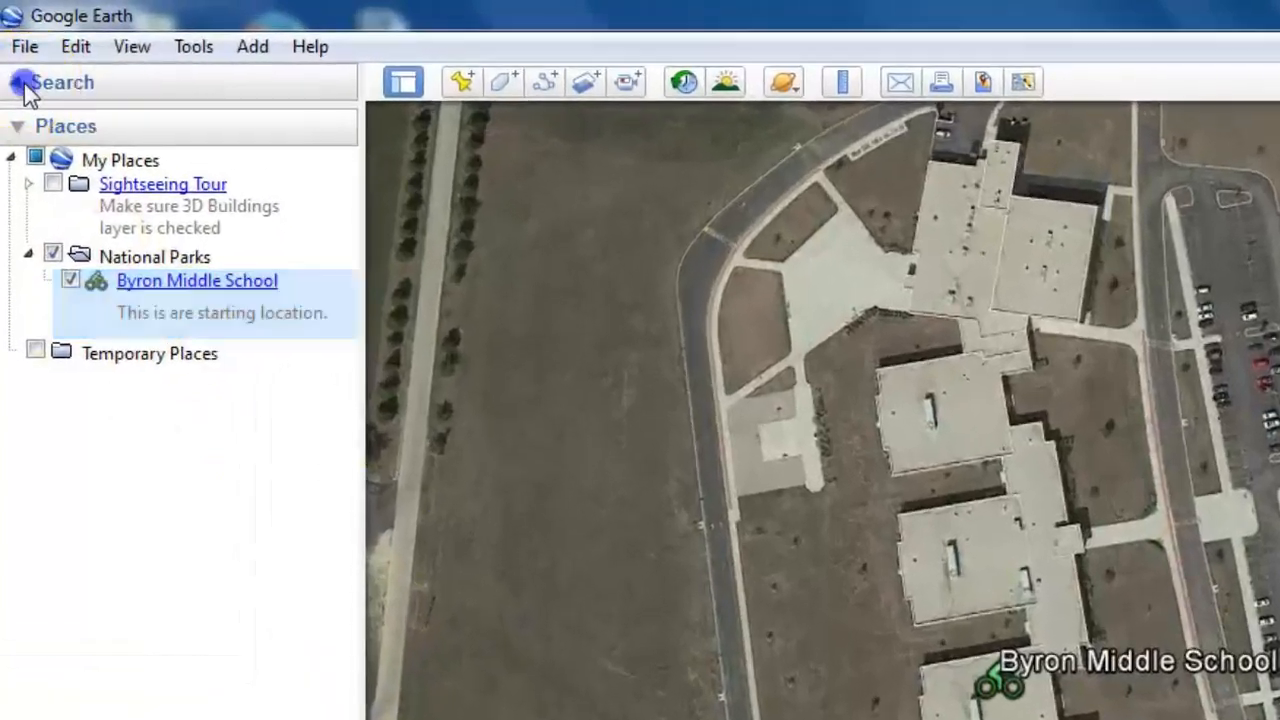
- Expand the Search section and fly to the suggested location Yellowstone National Park, WY
left_click(20, 53)
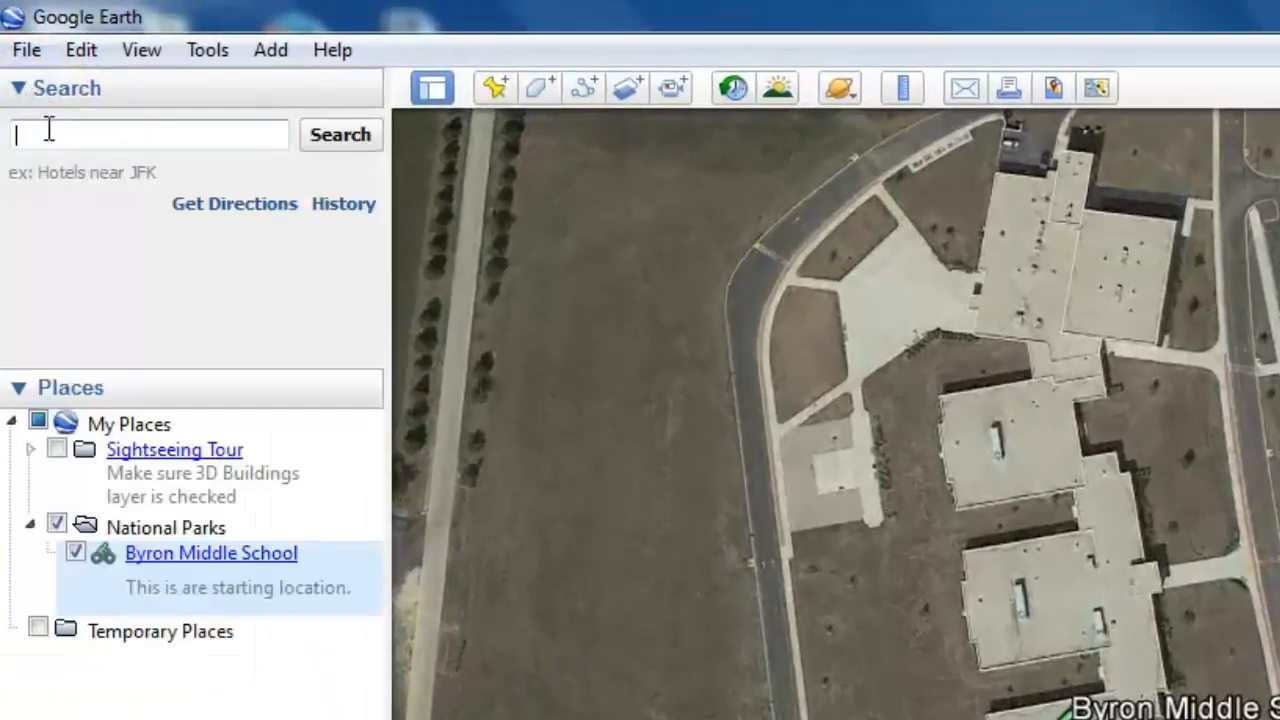
type("Y")
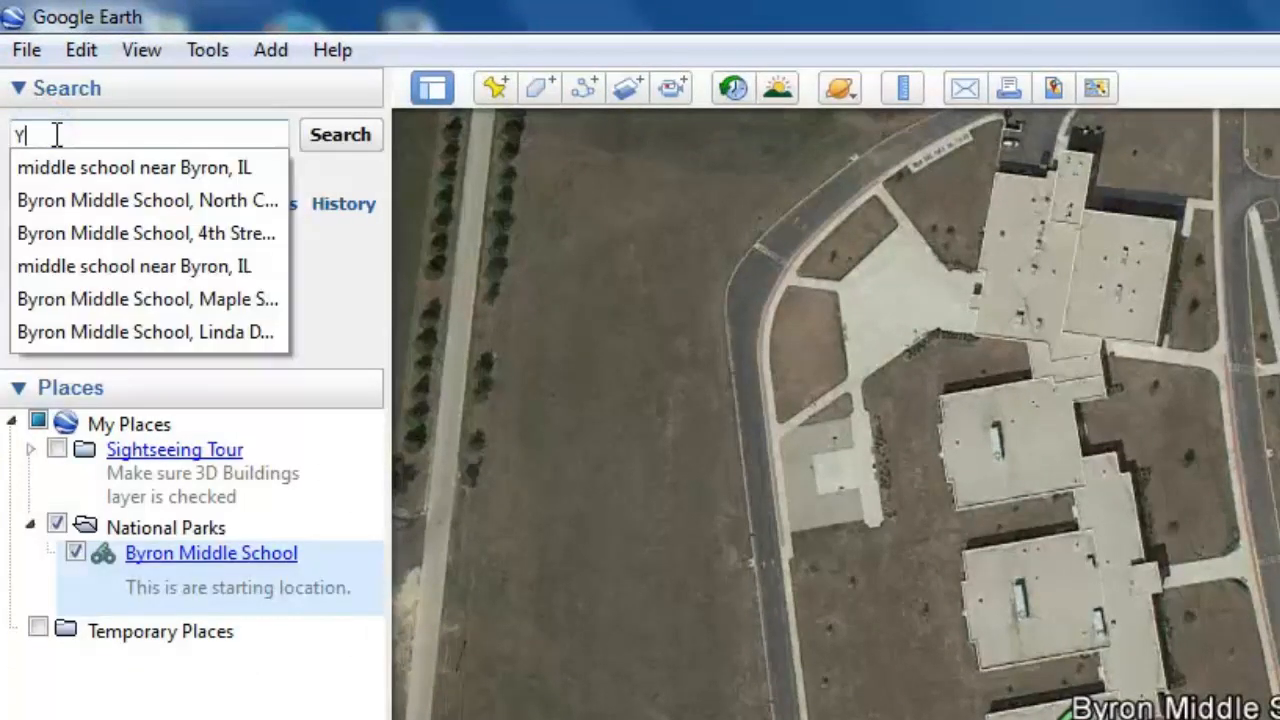
type("ellowstone ")
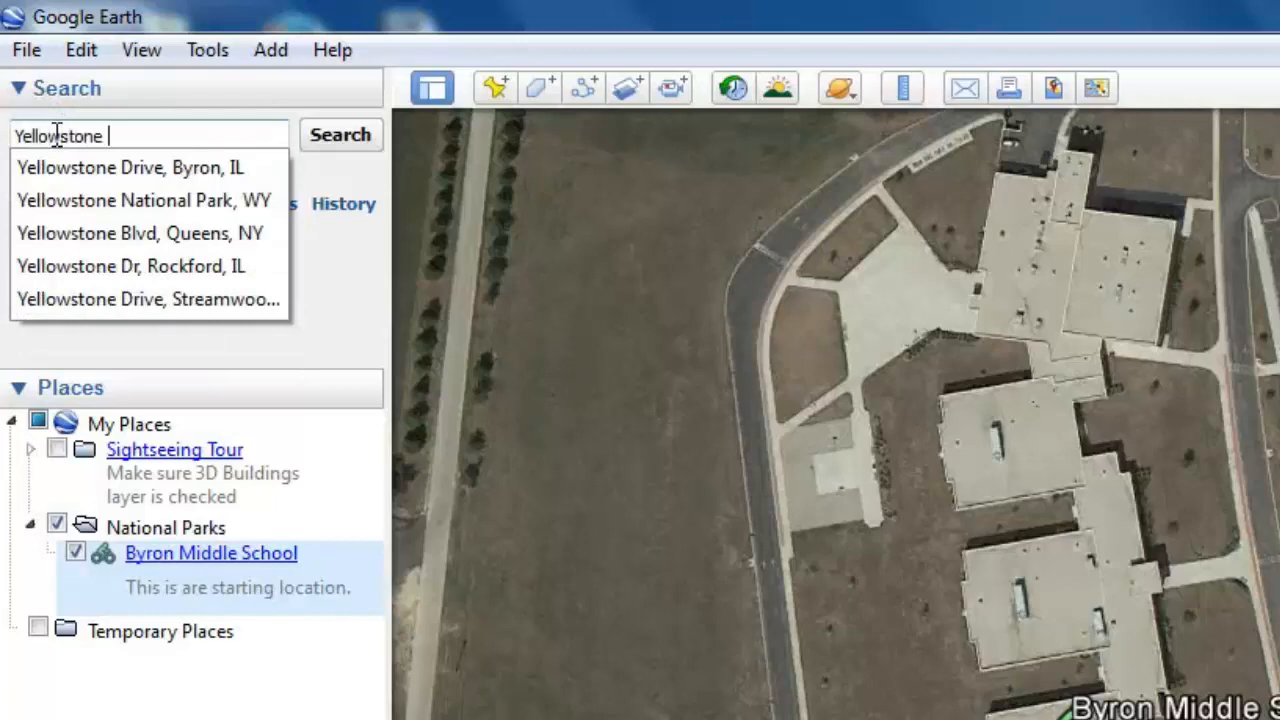
type("na")
key("Down")
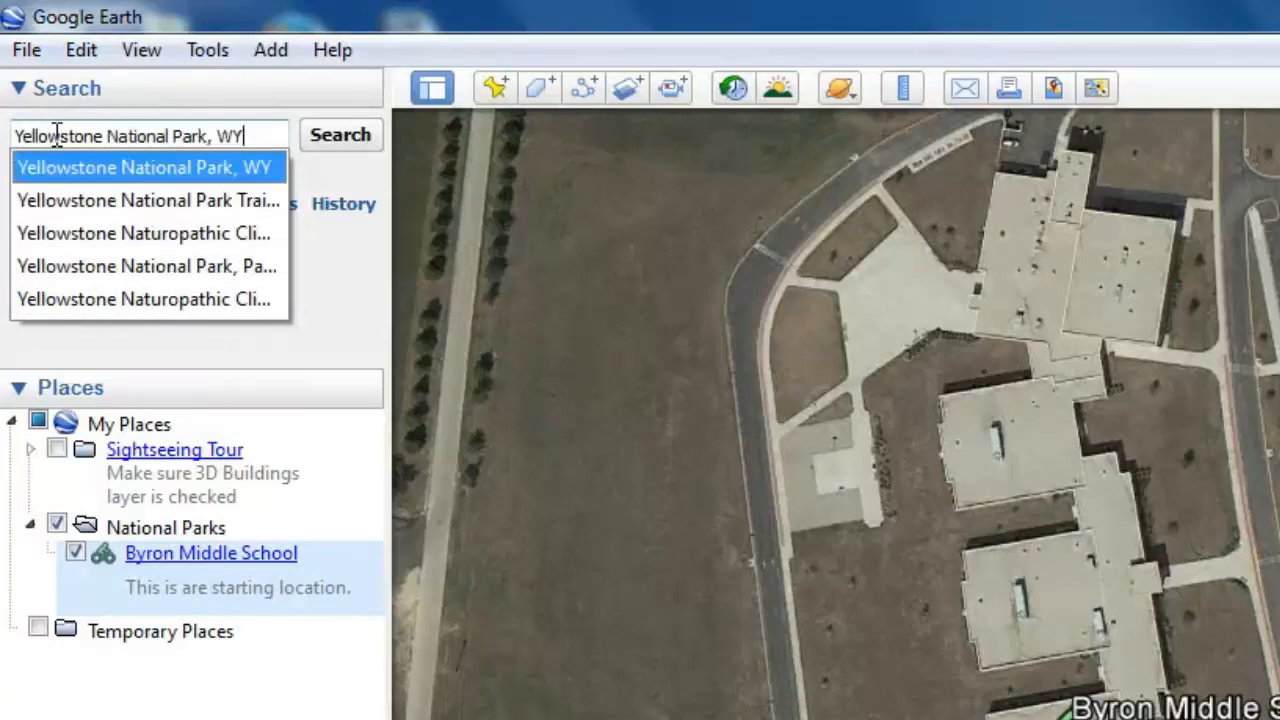
key("Return")
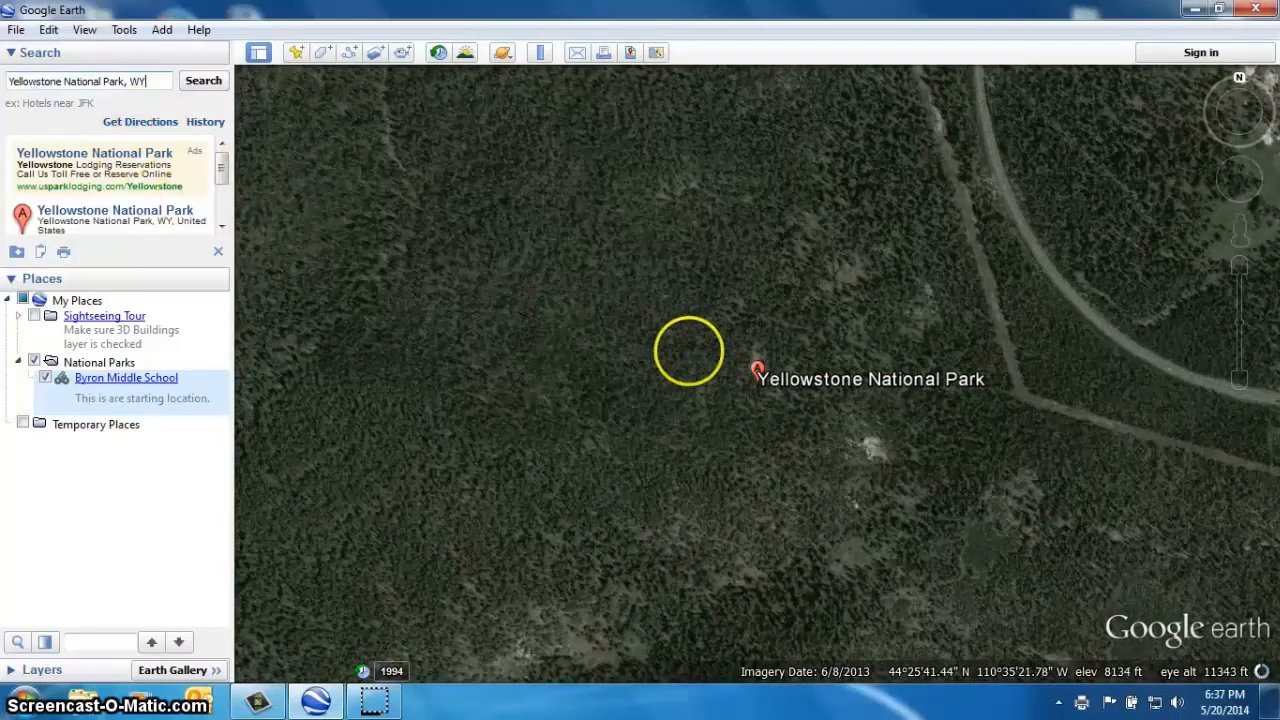
- Enter ground-level view near the Yellowstone National Park marker and look around until facing the lake and its shoreline road
scroll(752, 394, "up", 4)
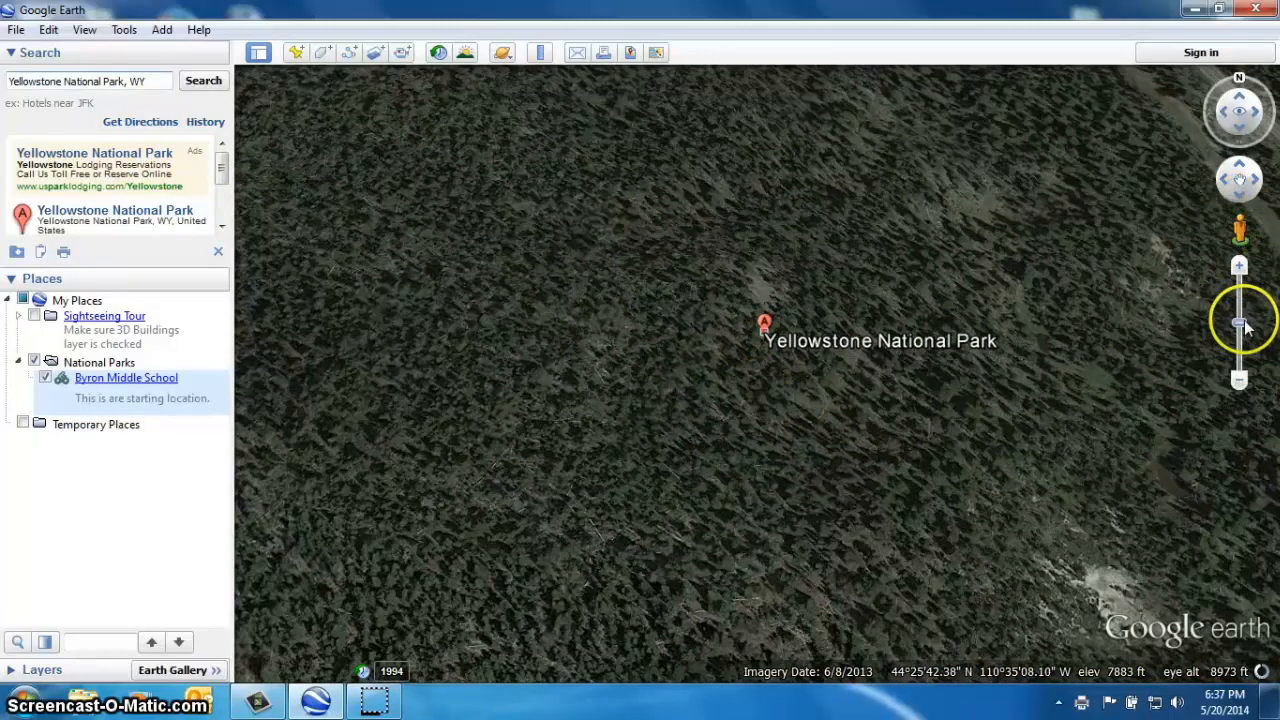
mouse_move(1240, 322)
left_mouse_down()
mouse_move(1239, 284)
mouse_move(1238, 344)
mouse_move(1244, 328)
left_mouse_up()
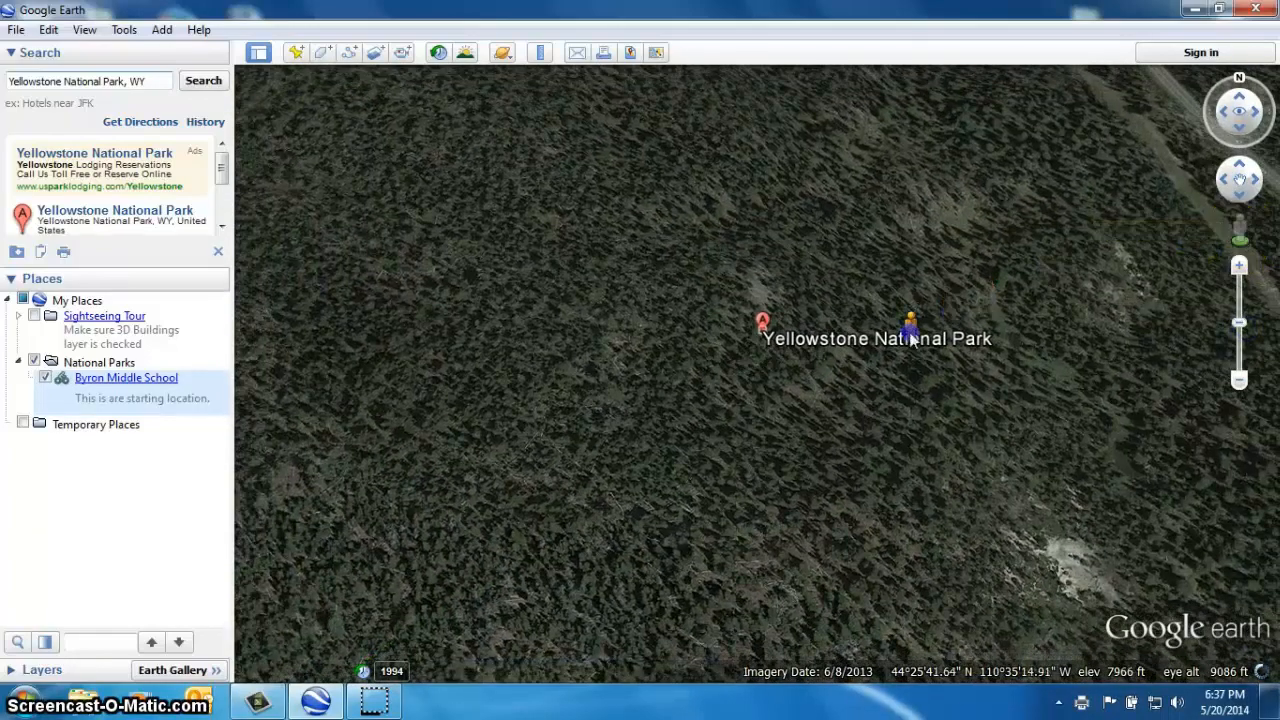
left_click_drag(772, 364, 774, 364)
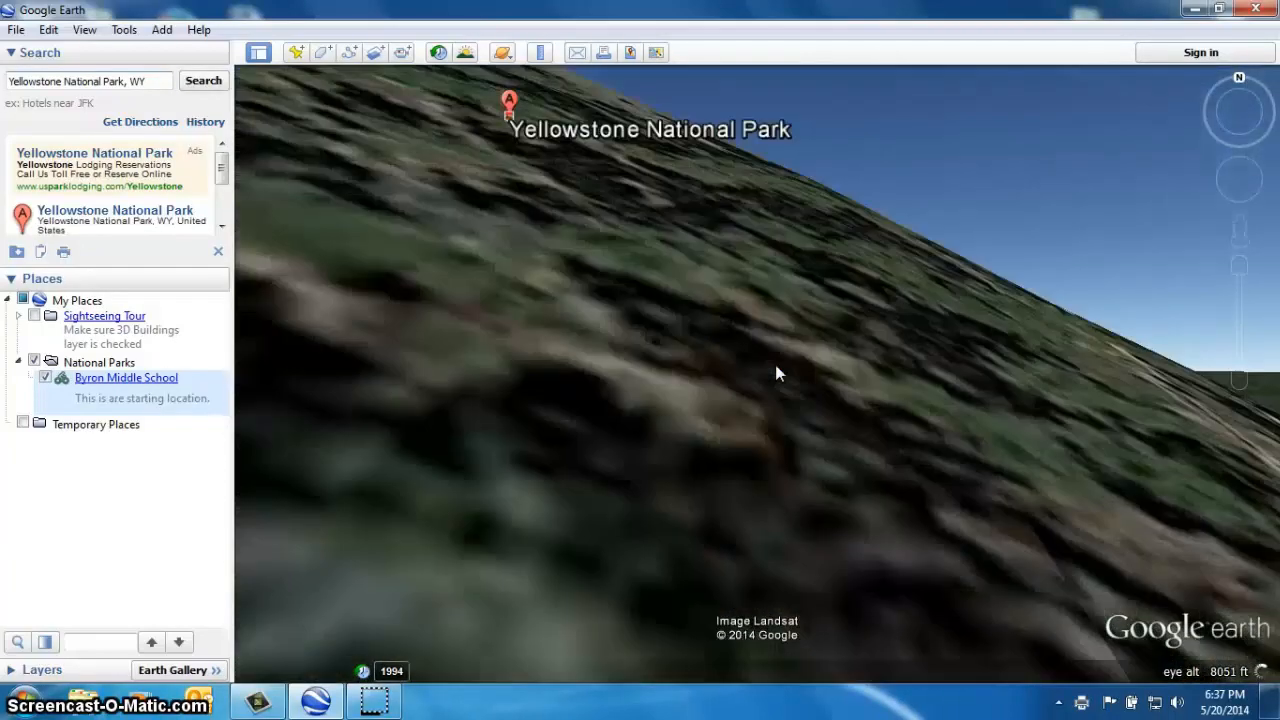
scroll(839, 407, "up", 5)
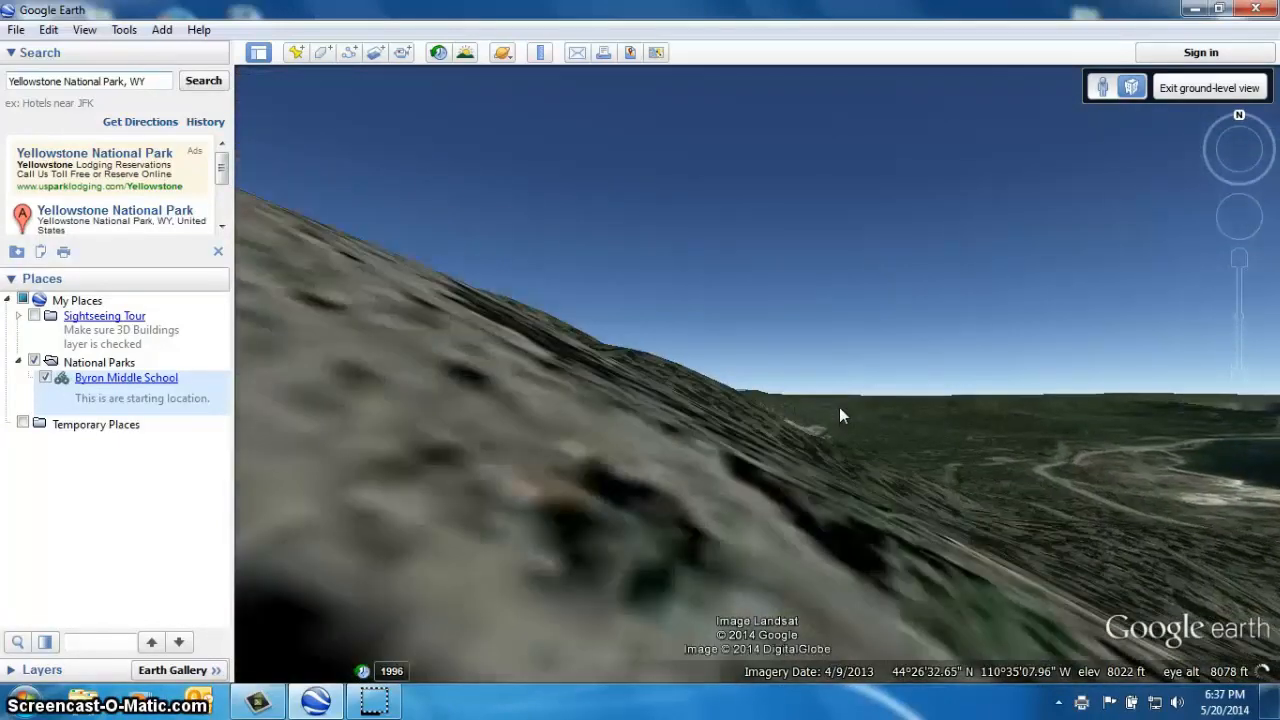
left_click_drag(686, 423, 826, 497)
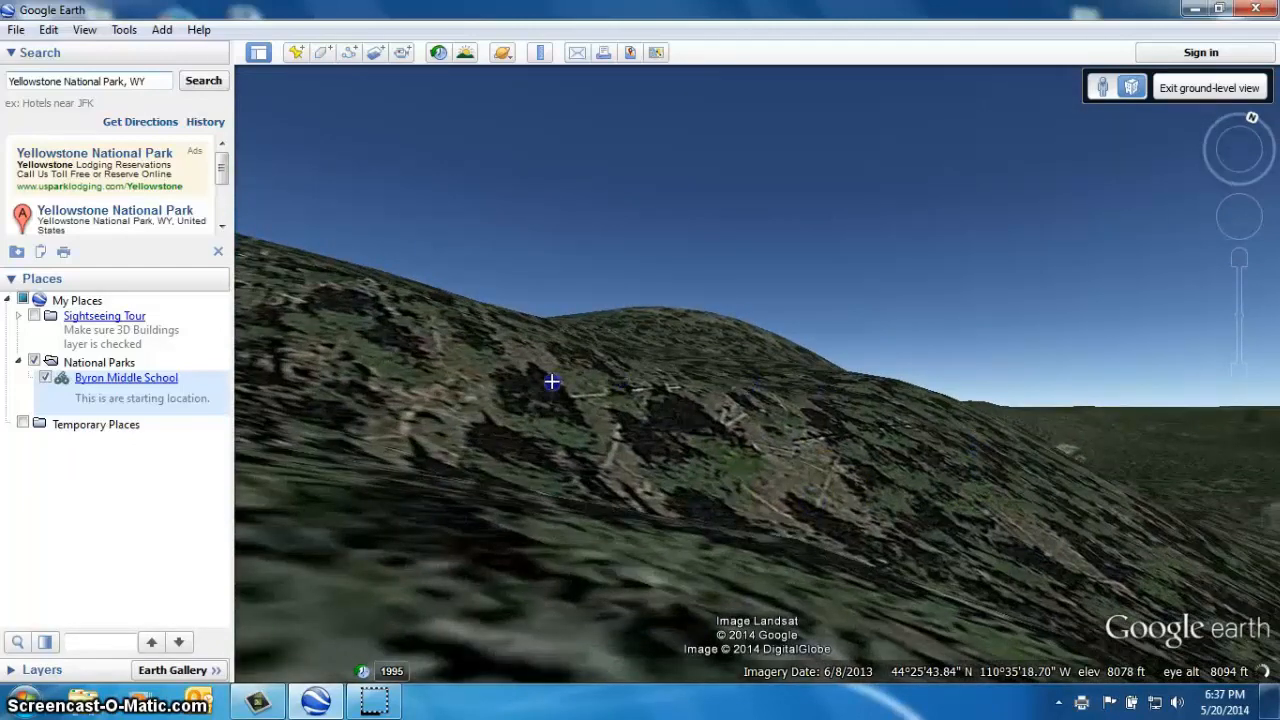
left_click_drag(448, 366, 680, 351)
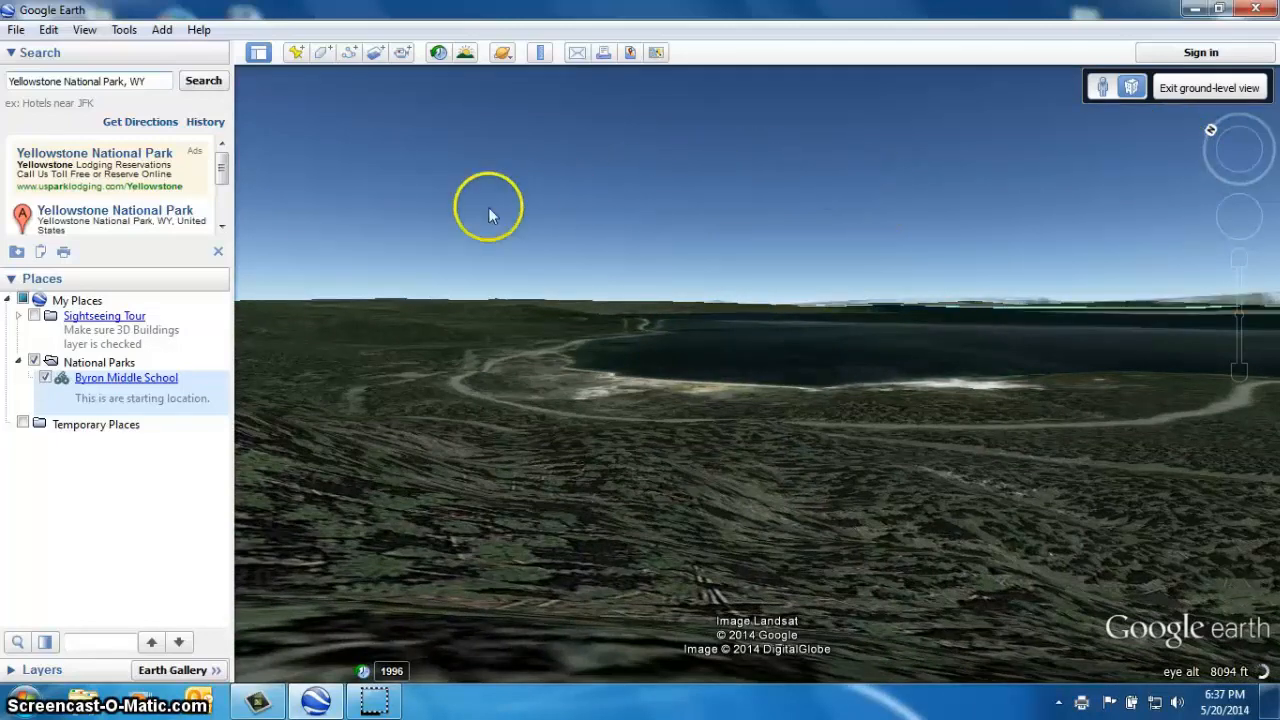
- Add a new placemark at the lakeshore view and name it Yellowstone National Park
left_click(297, 53)
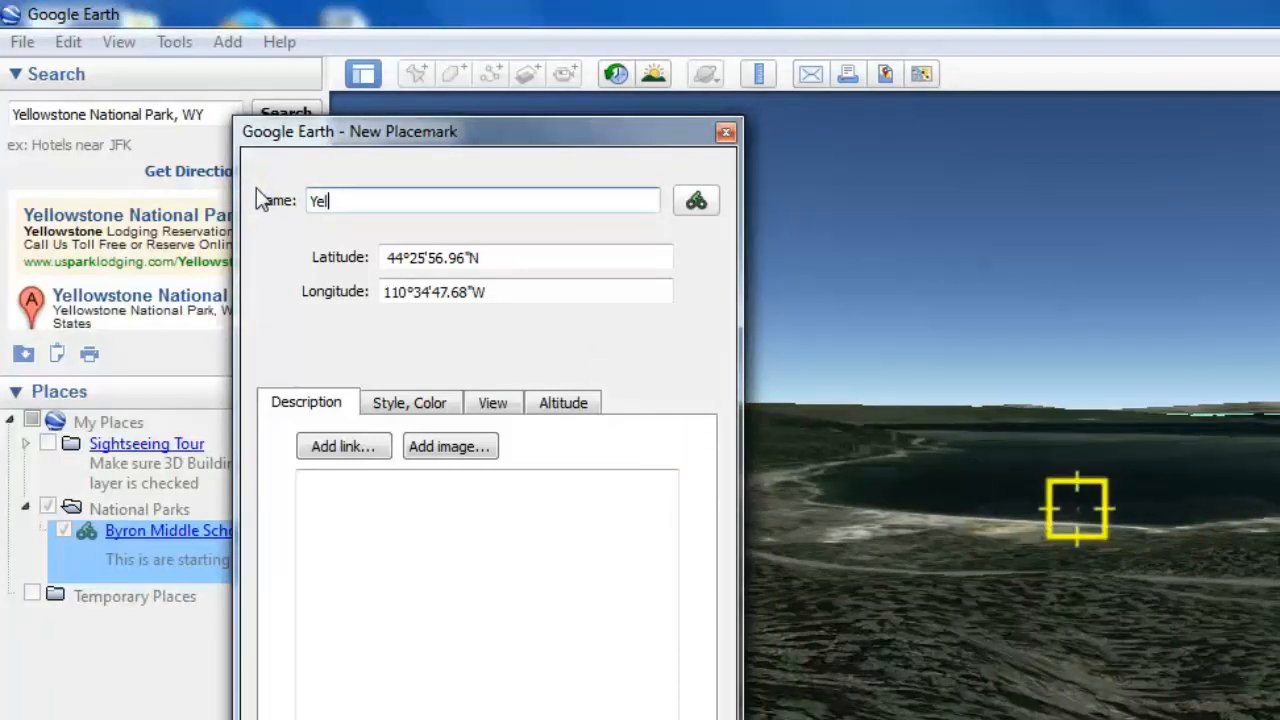
type("lowstone National ")
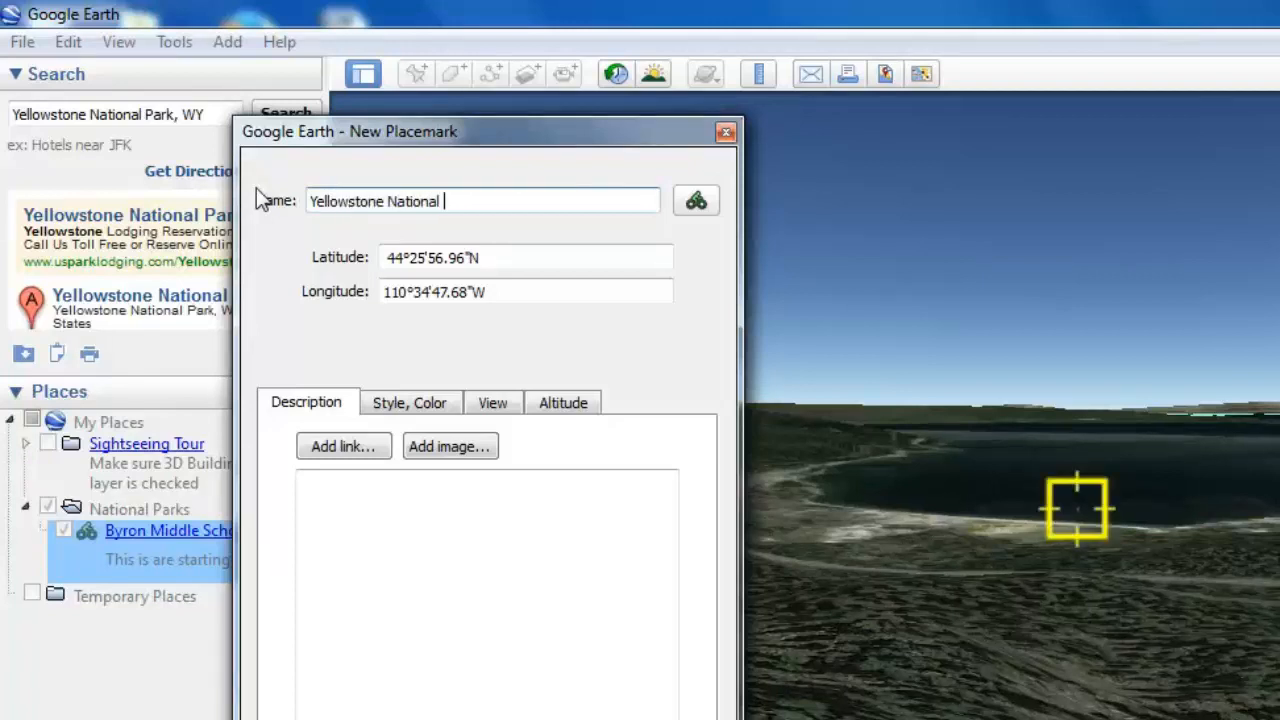
type("Park")
- Give the Yellowstone placemark the skier icon with an orange color and save the placemark
left_click(696, 201)
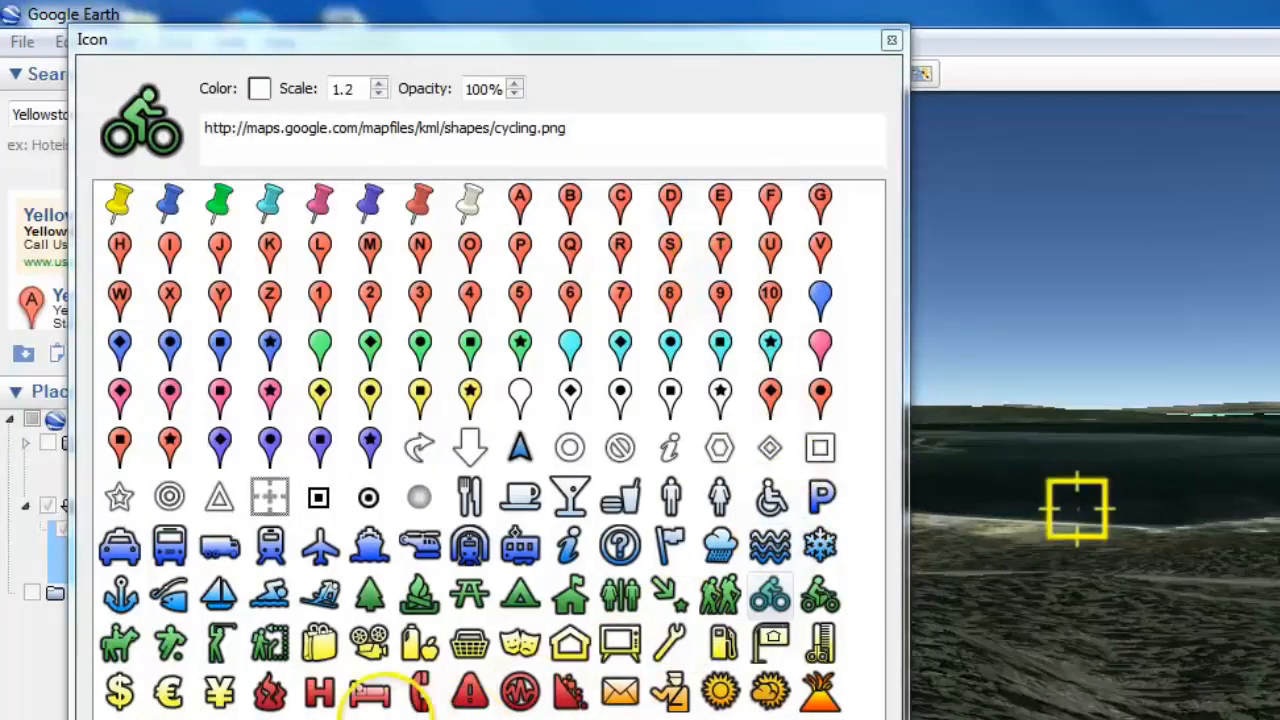
left_click(321, 597)
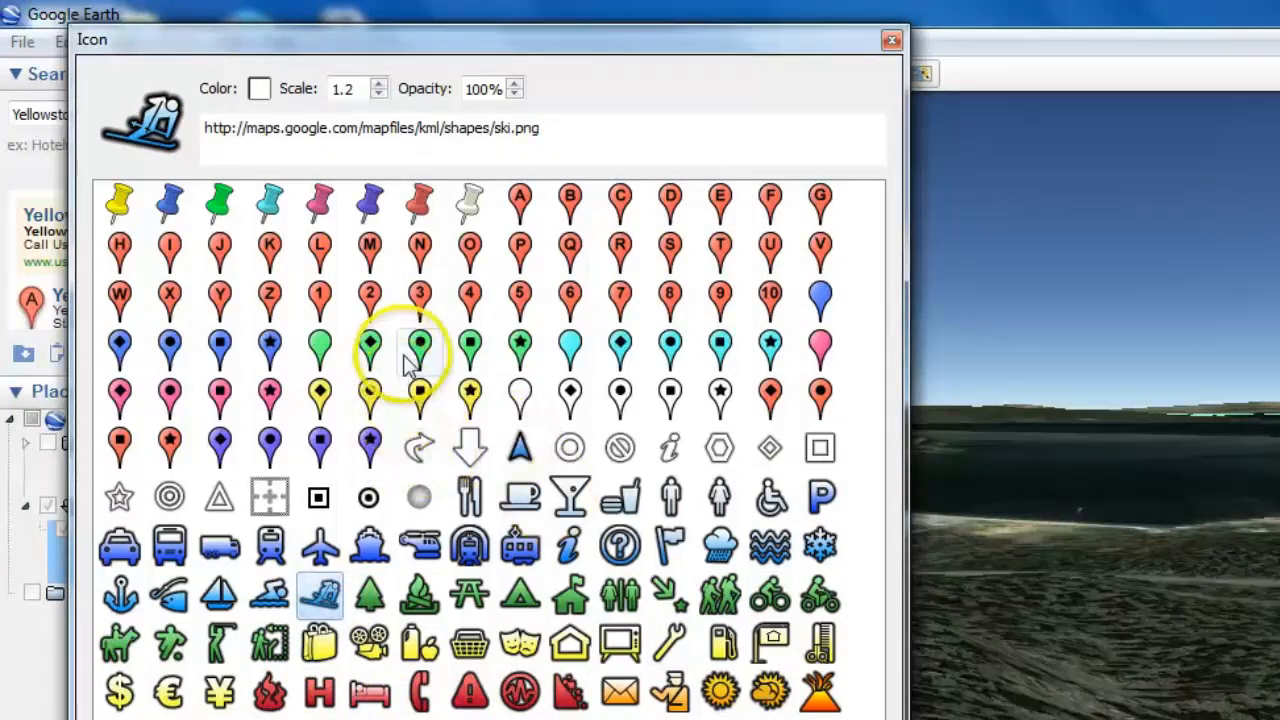
left_click(259, 88)
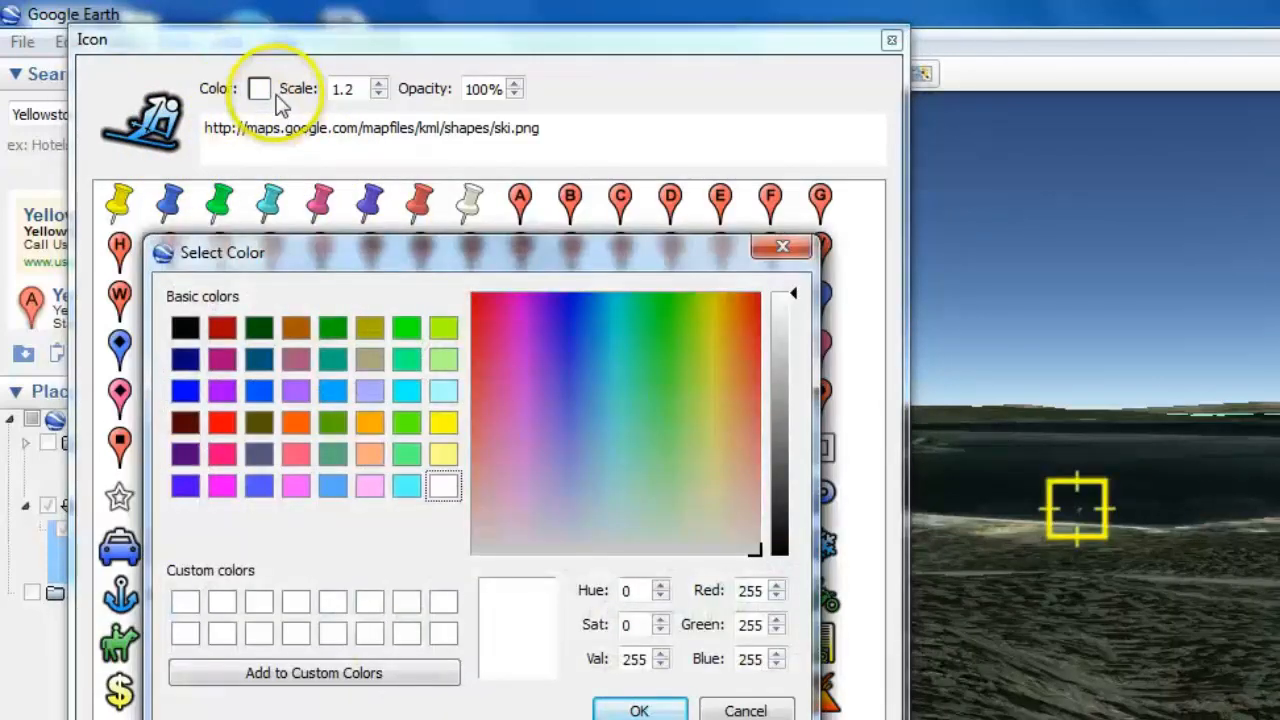
left_click(301, 429)
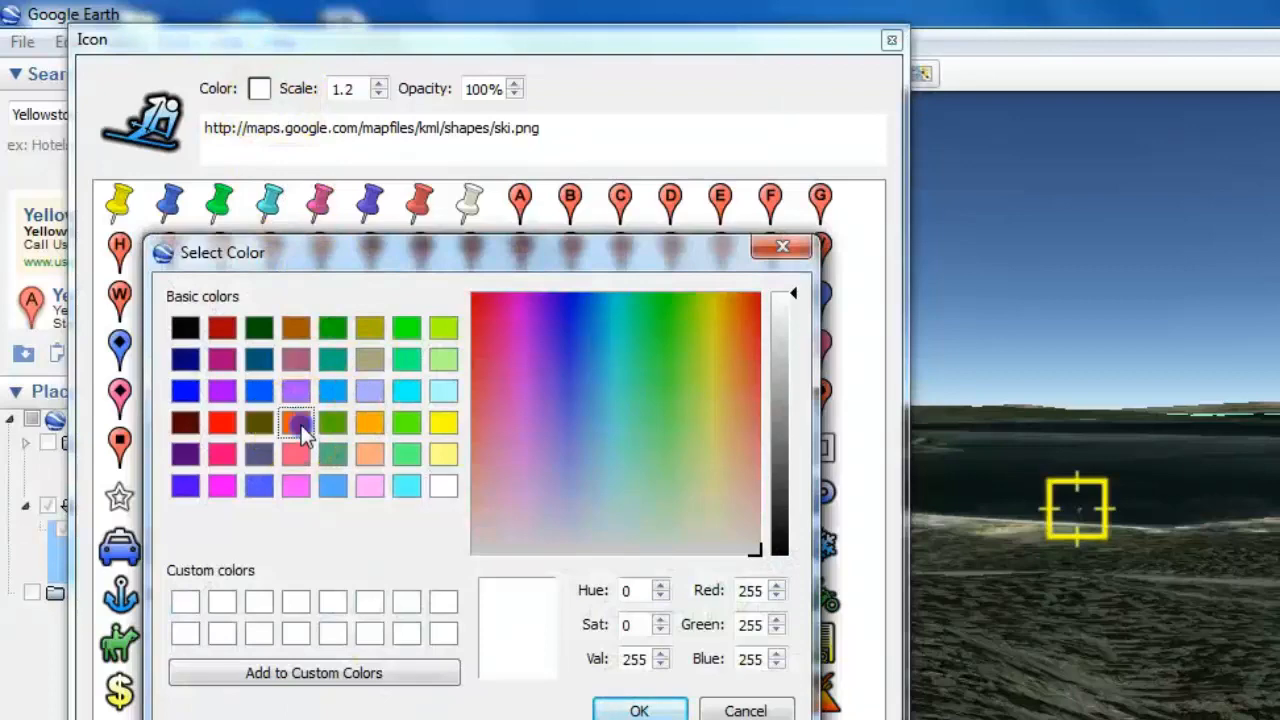
left_click(668, 711)
key("Return")
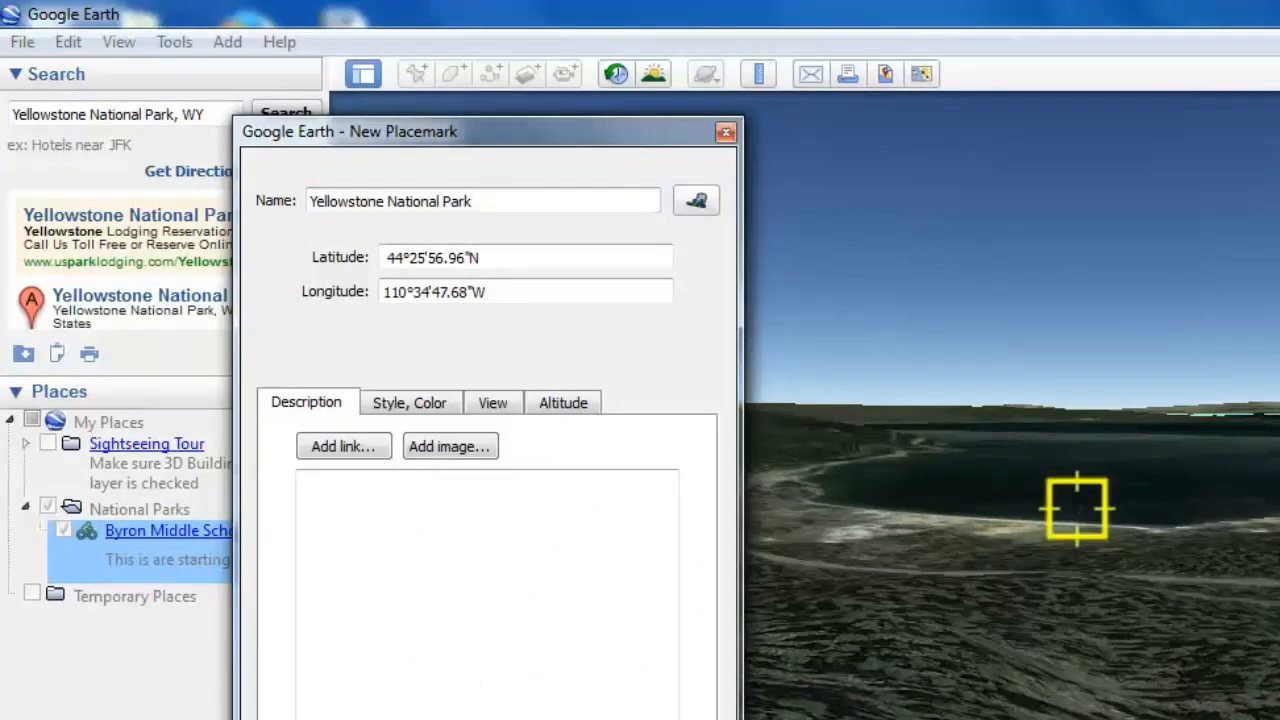
key("Return")
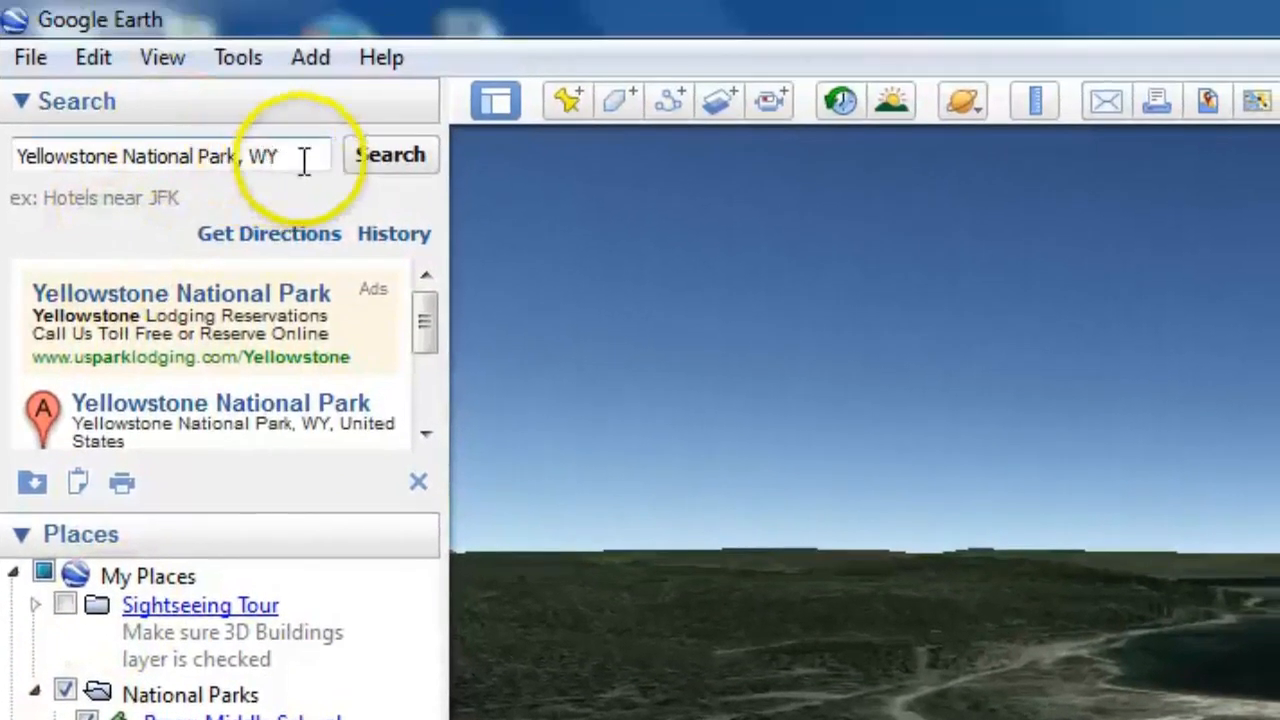
- Search for grand canyon and fly to the suggested location Grand Canyon National Park, AZ
left_click_drag(303, 160, 143, 157)
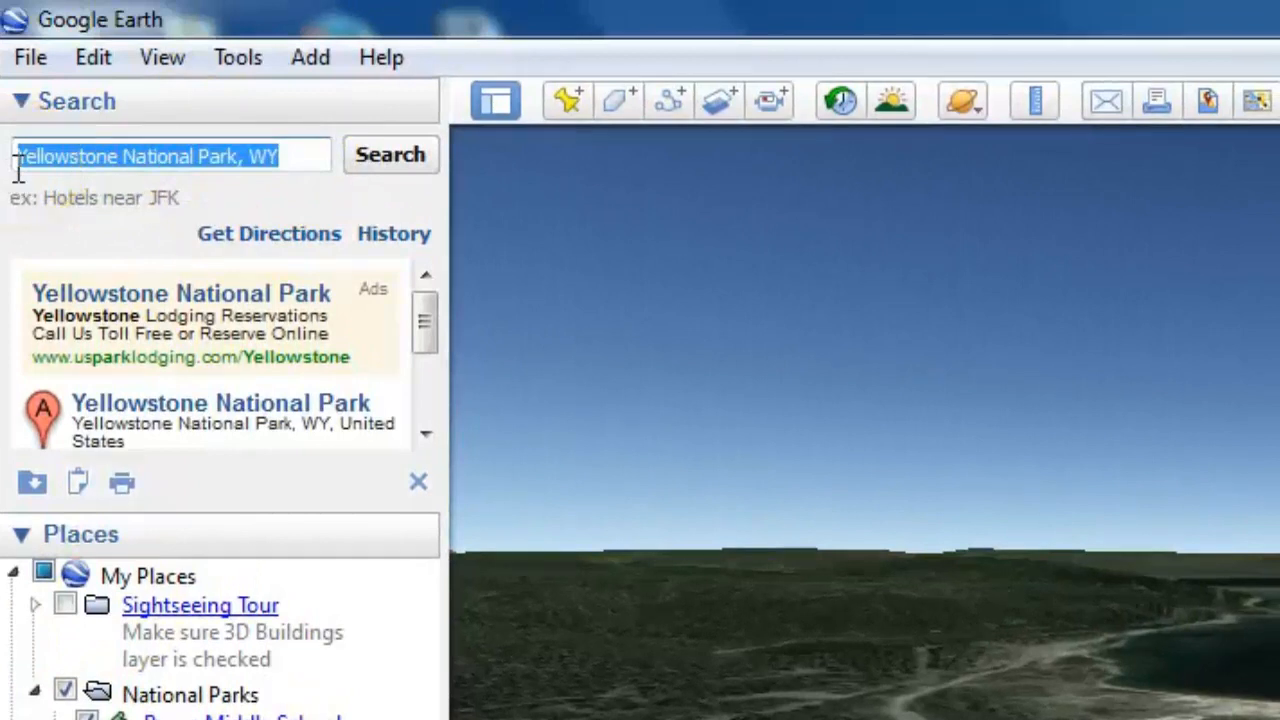
type("gran")
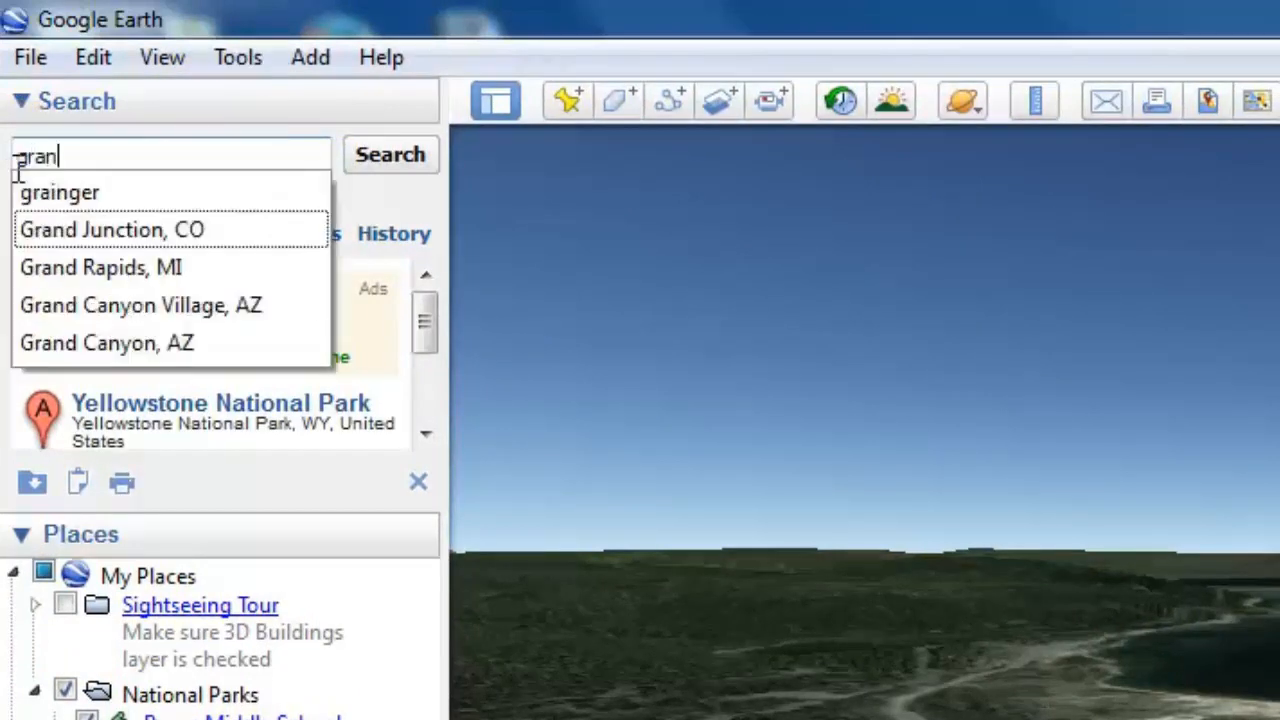
type("d")
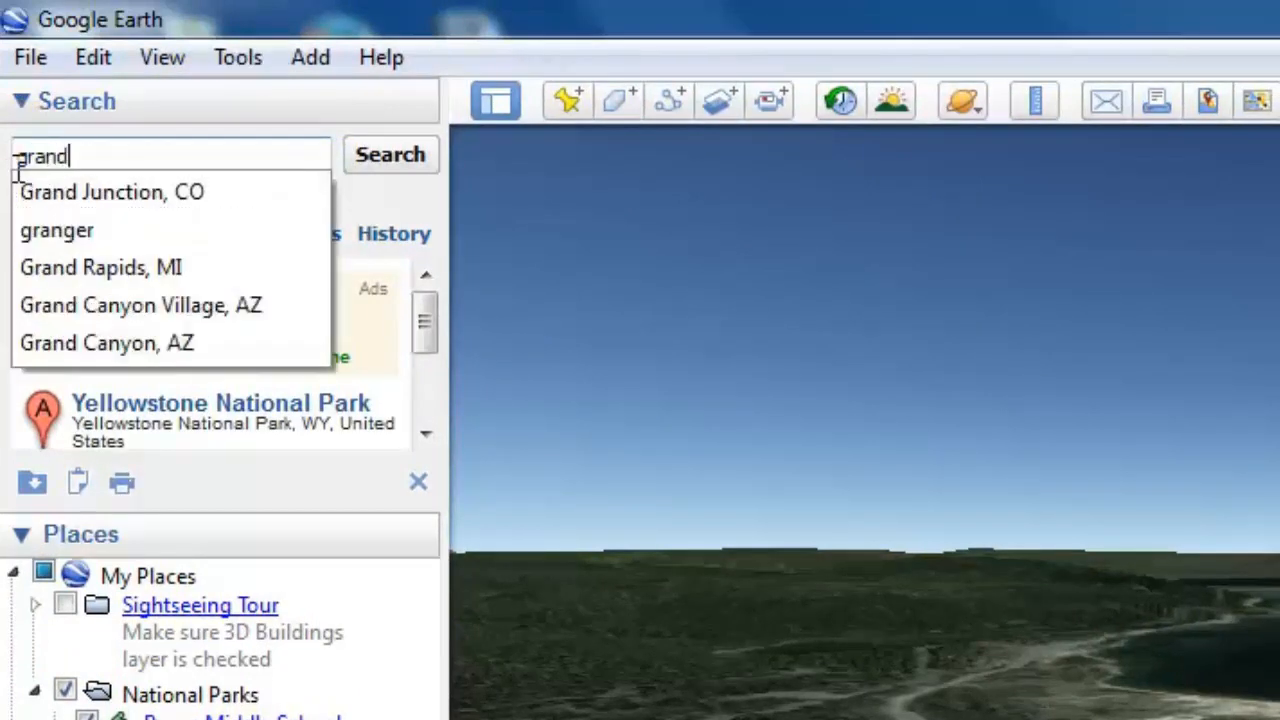
type(" canyon")
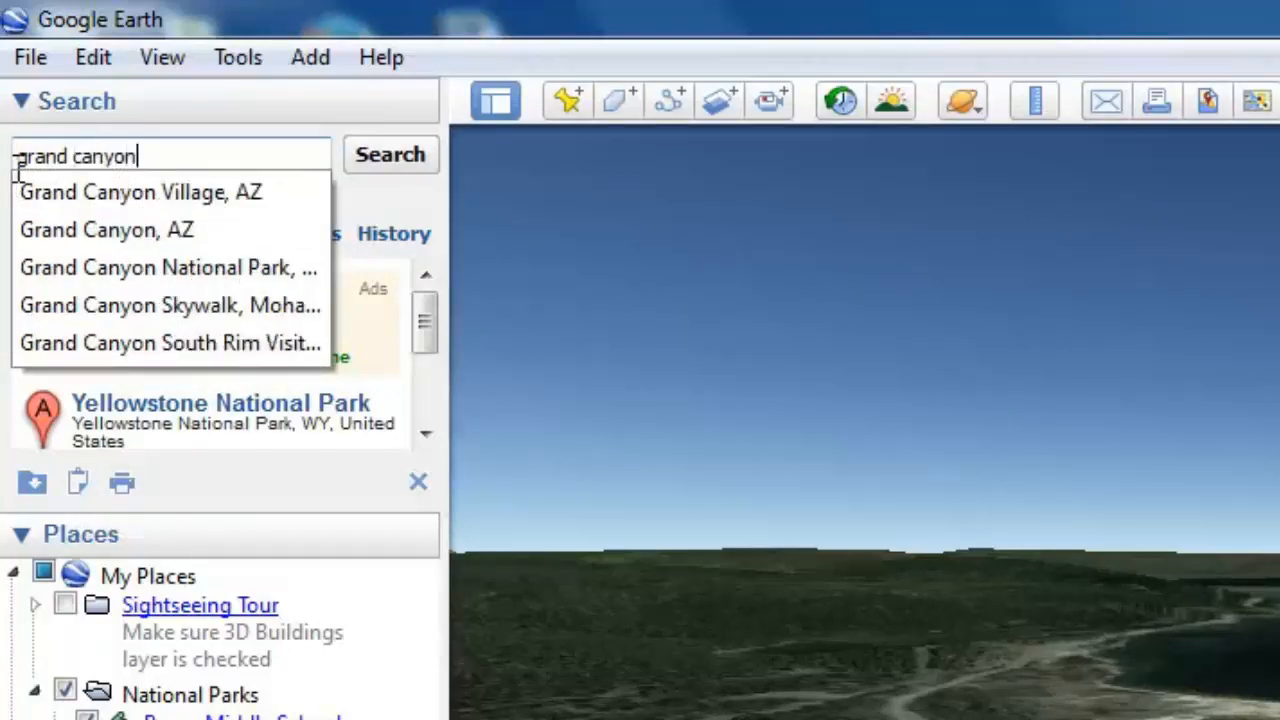
key("Down")
key("Down")
key("Down")
key("Return")
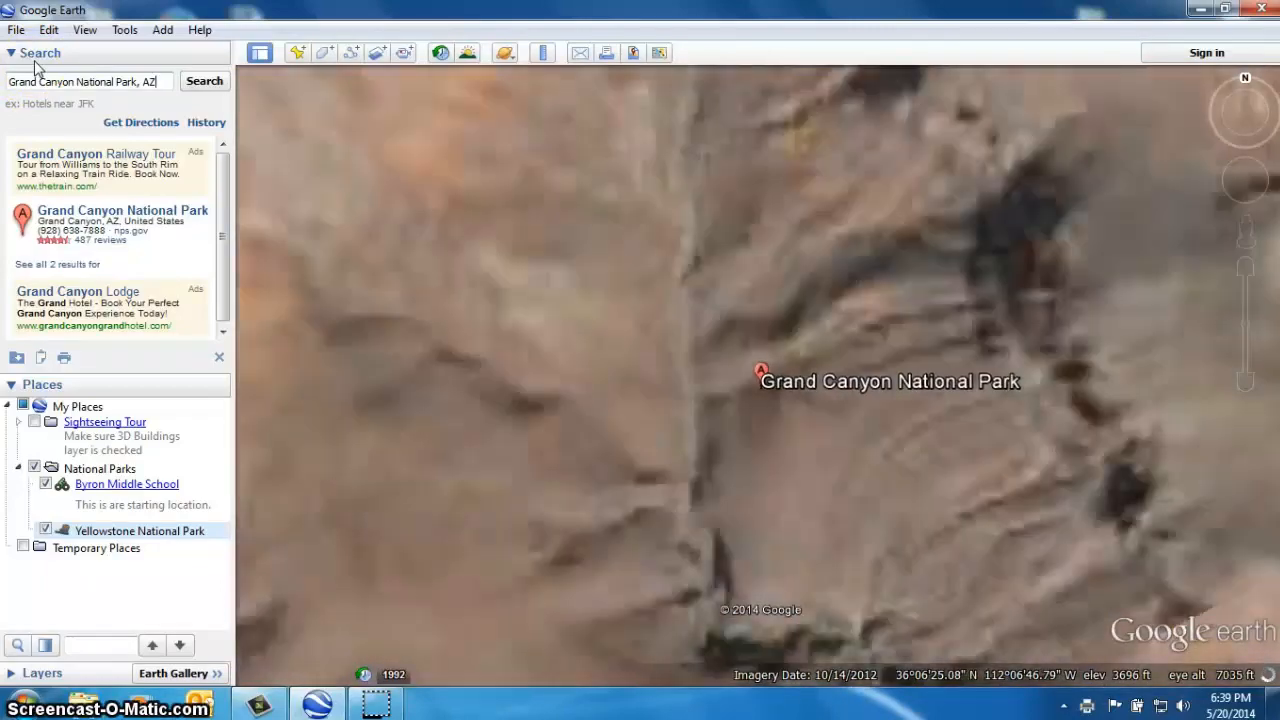
- Enter ground-level view on the dark river channel northeast of the Grand Canyon National Park marker
scroll(729, 262, "up", 3)
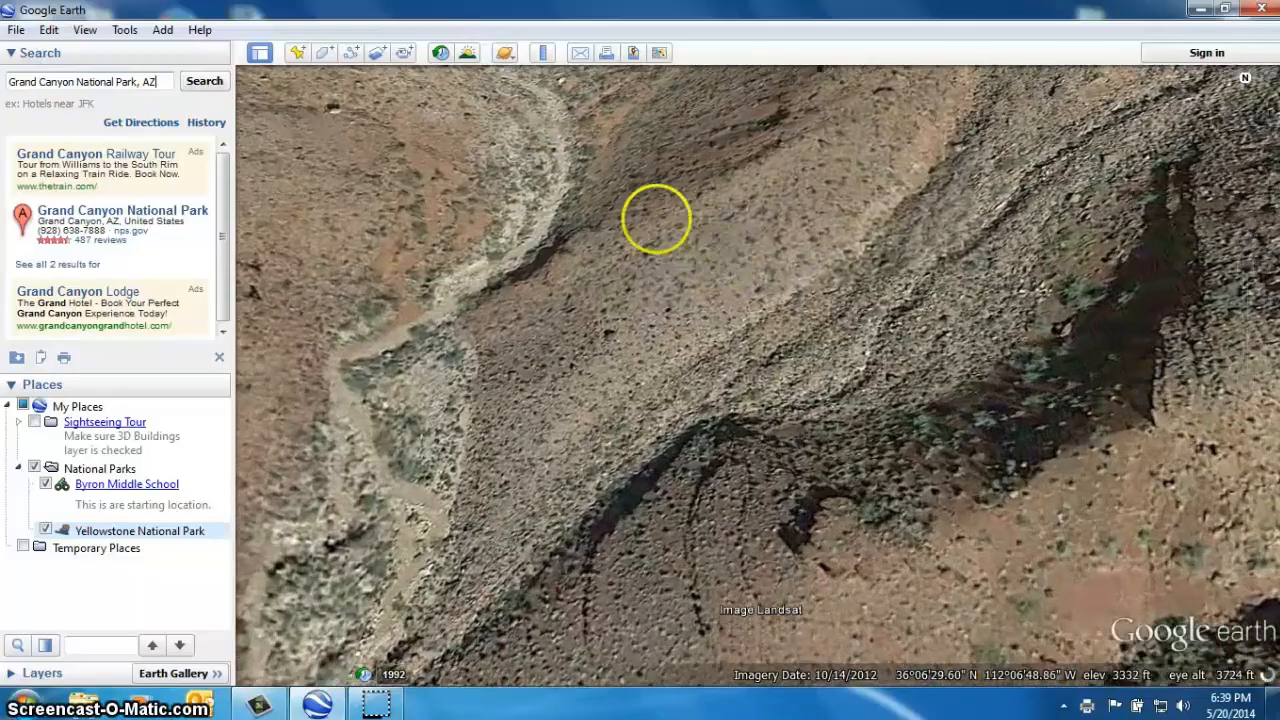
left_click_drag(657, 217, 644, 294)
scroll(644, 294, "down", 6)
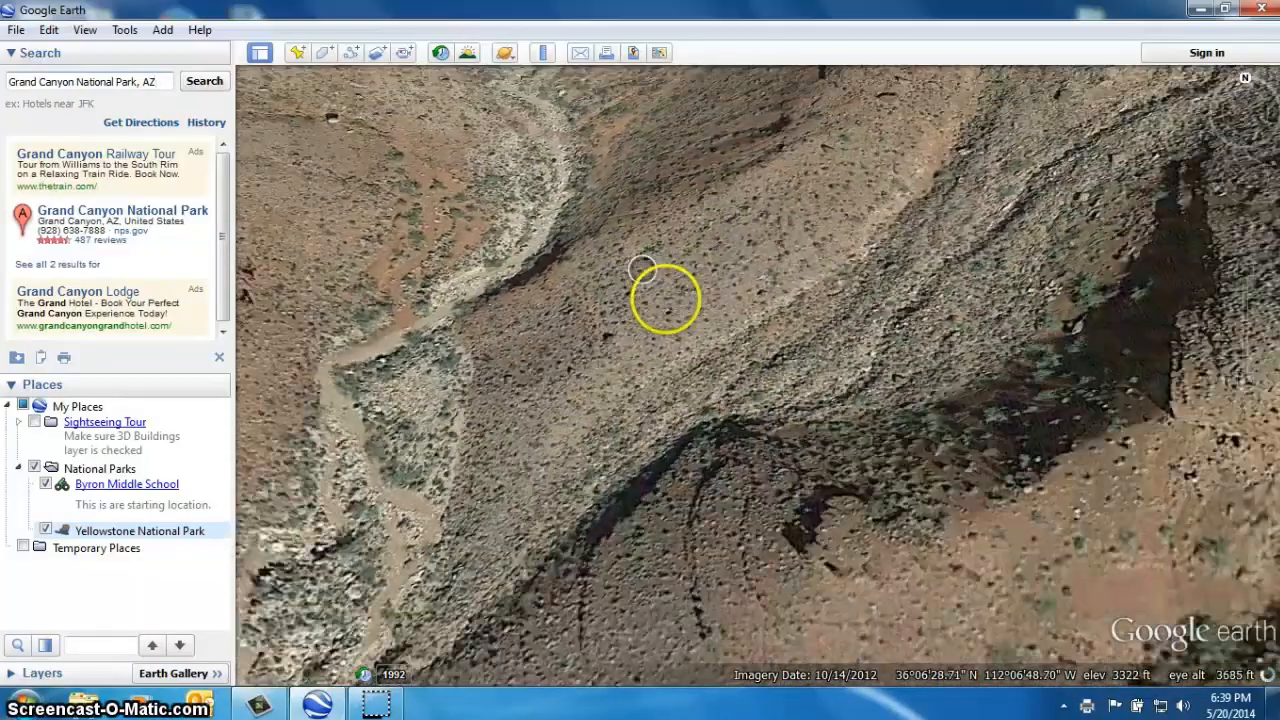
scroll(673, 283, "down", 5)
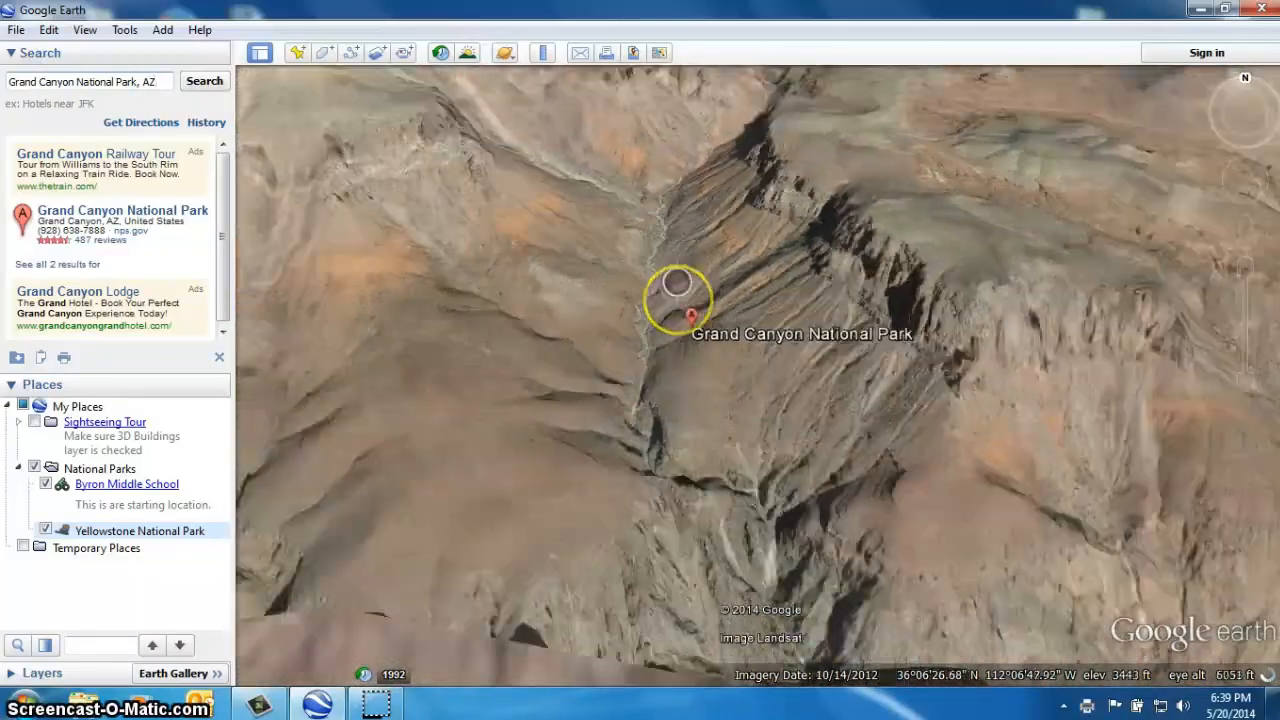
scroll(659, 292, "down", 6)
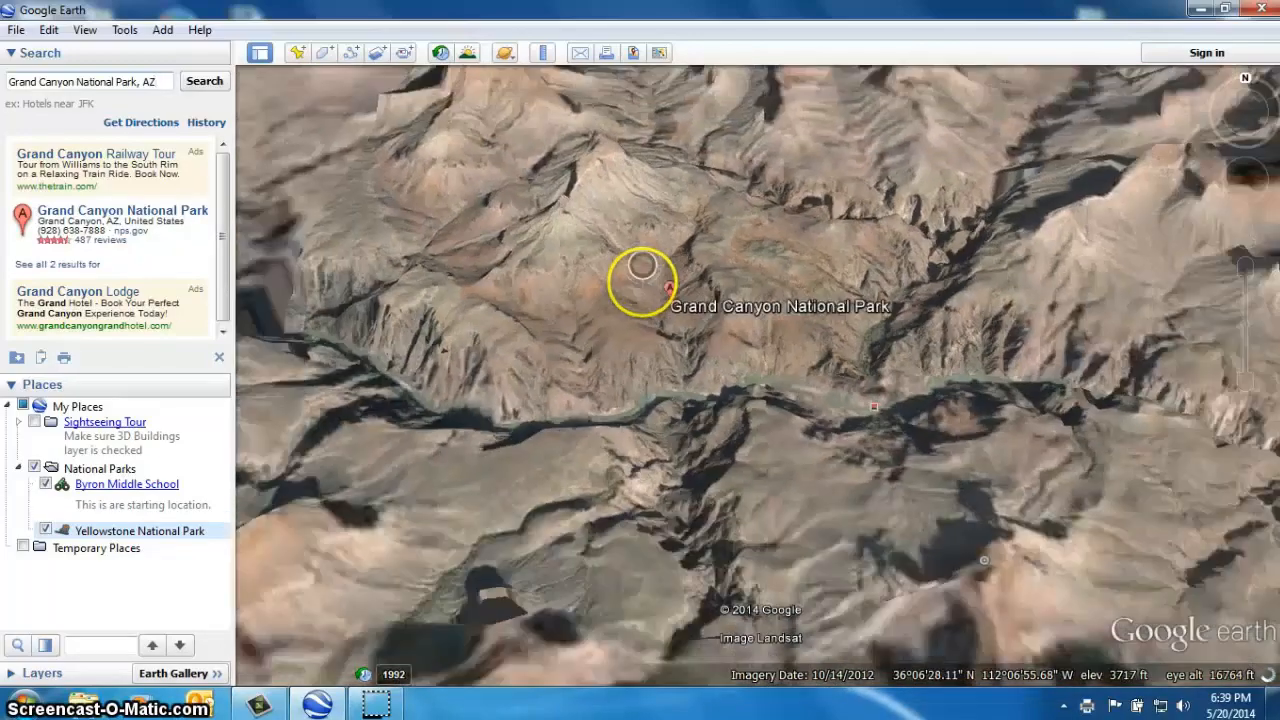
scroll(650, 275, "down", 3)
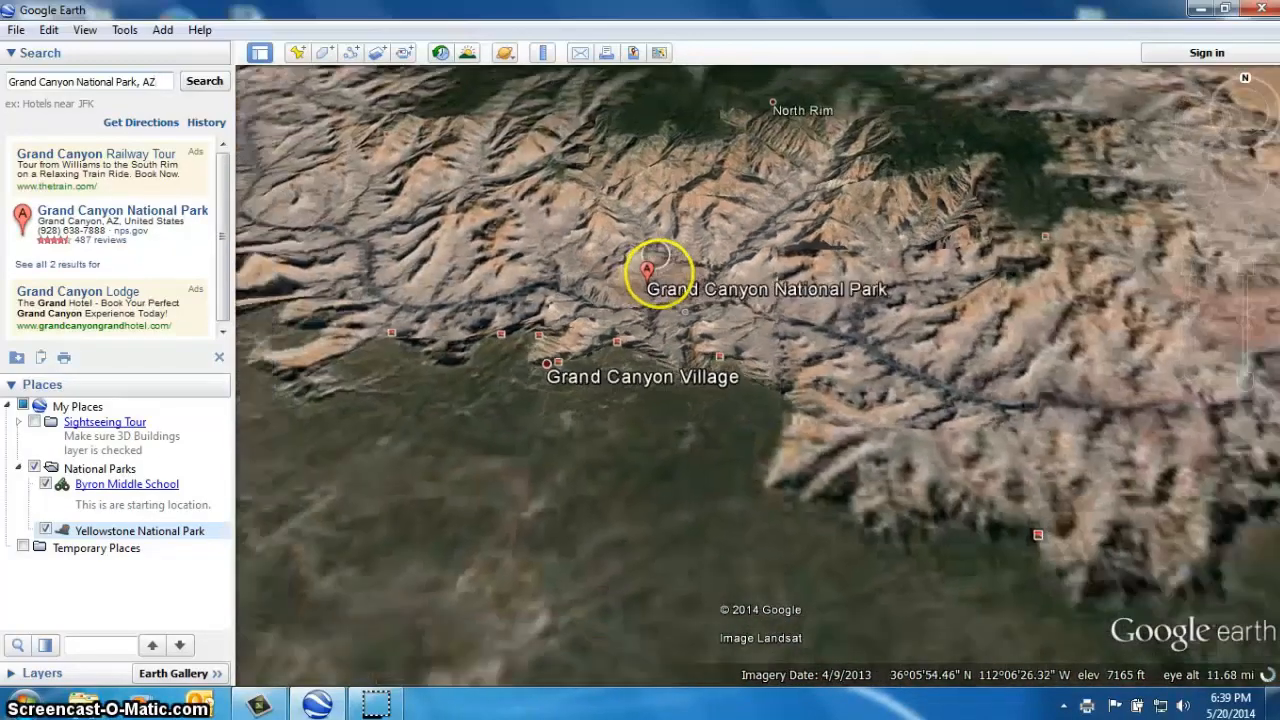
scroll(655, 255, "down", 5)
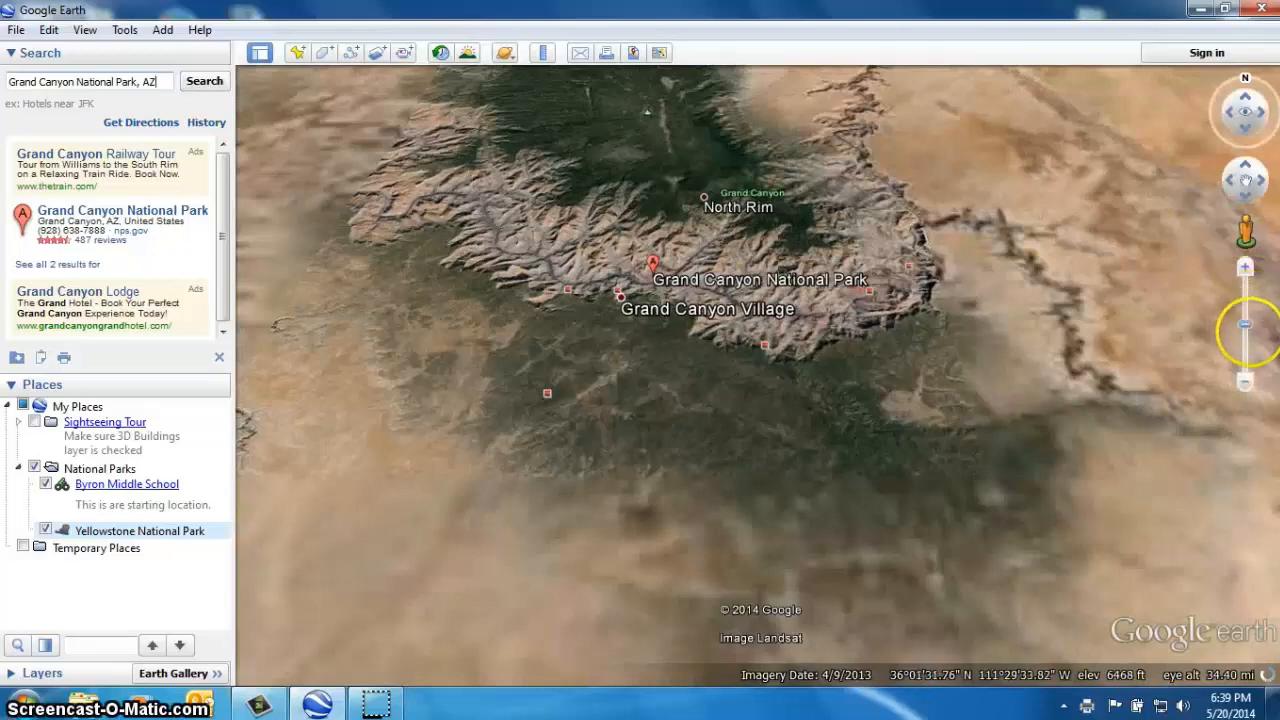
left_click_drag(1247, 326, 1247, 332)
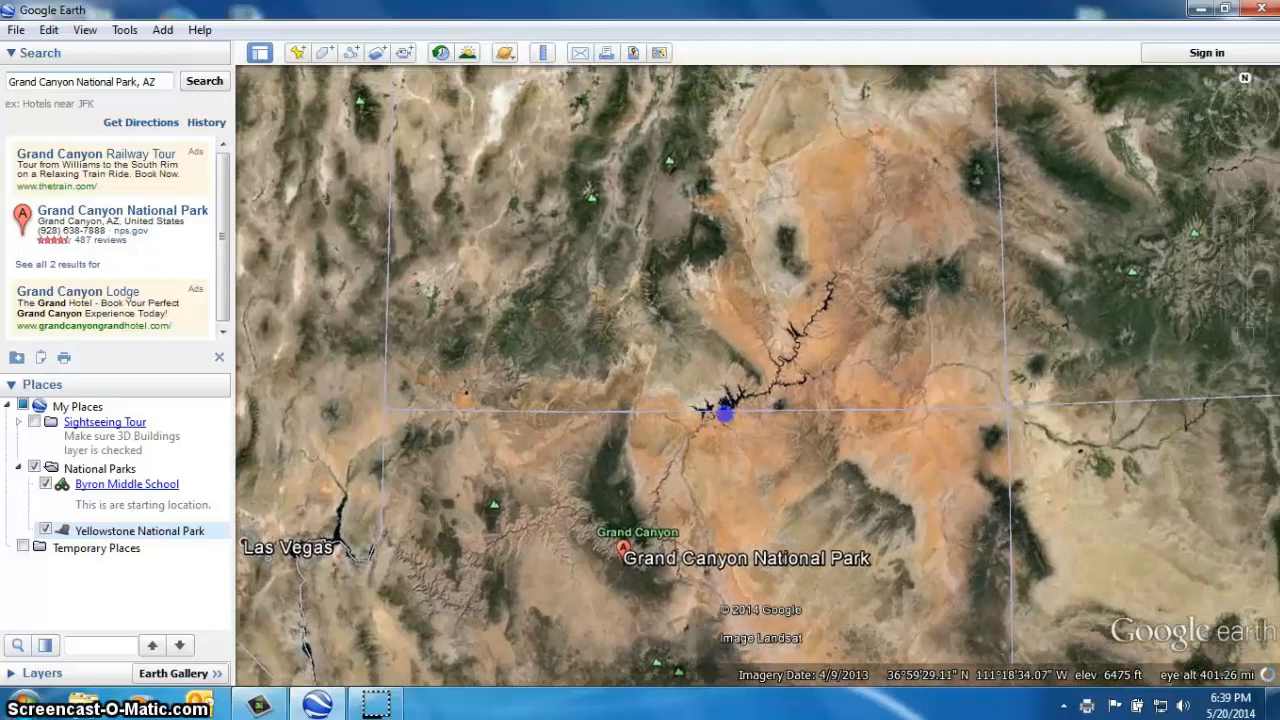
left_click_drag(1248, 283, 1250, 226)
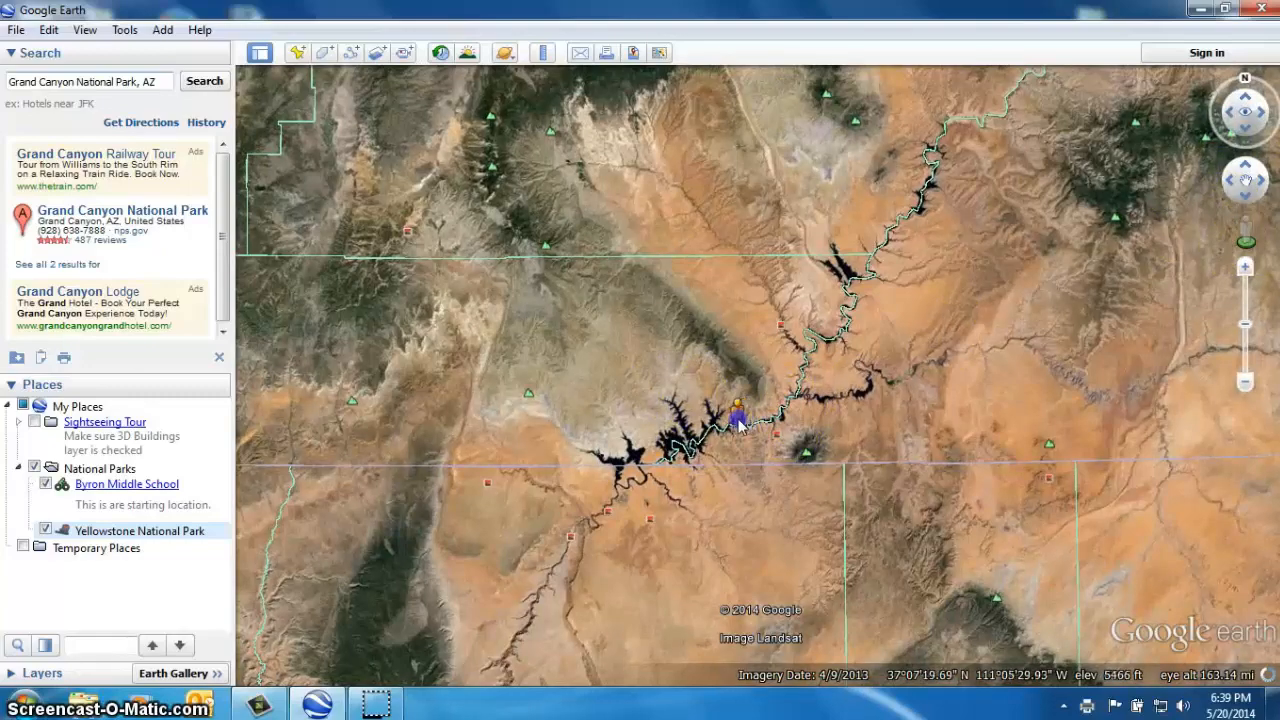
left_click_drag(739, 419, 739, 422)
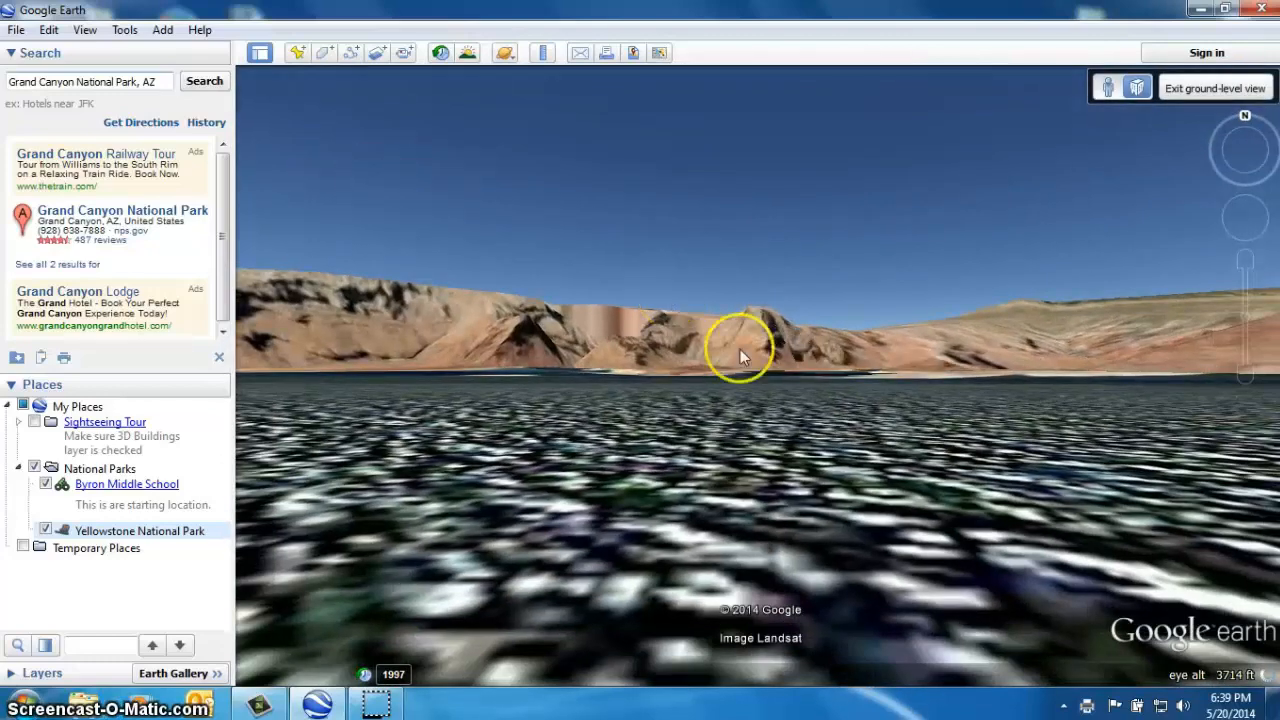
- Look around until facing the pointed rock peak across the water, and add a new placemark there named Grand Canyon
left_click_drag(966, 352, 768, 327)
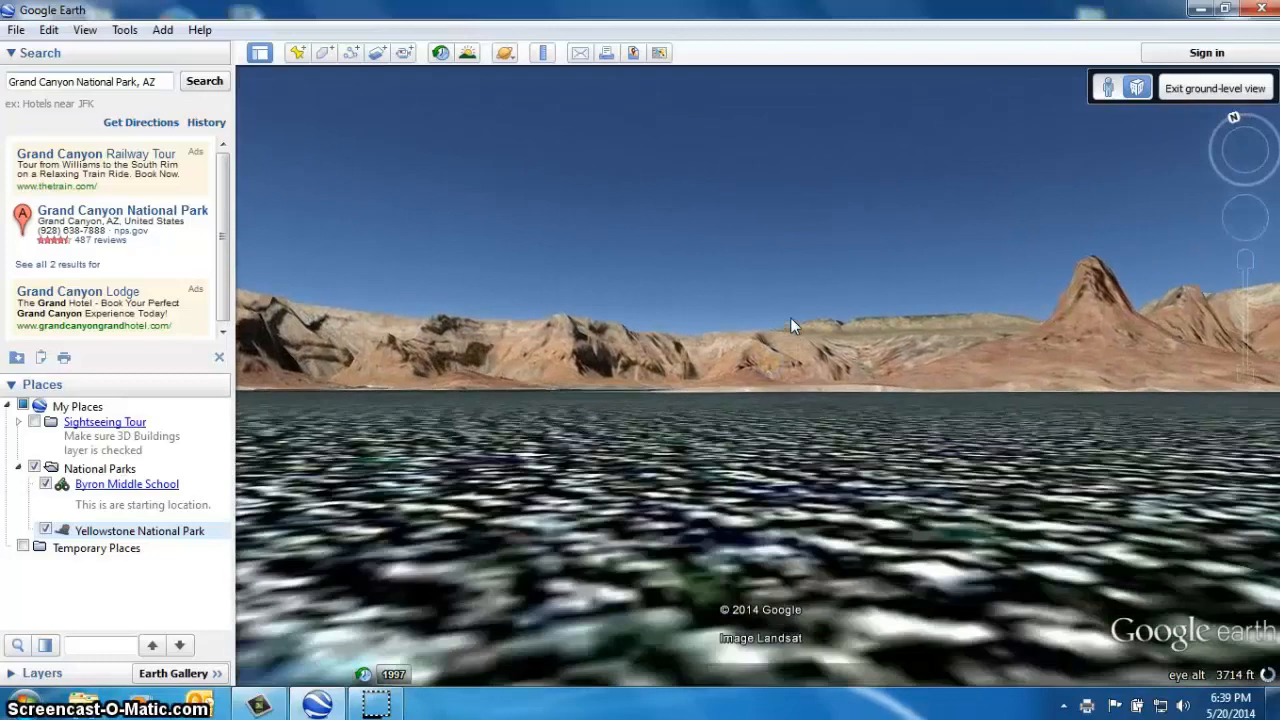
left_click(814, 314)
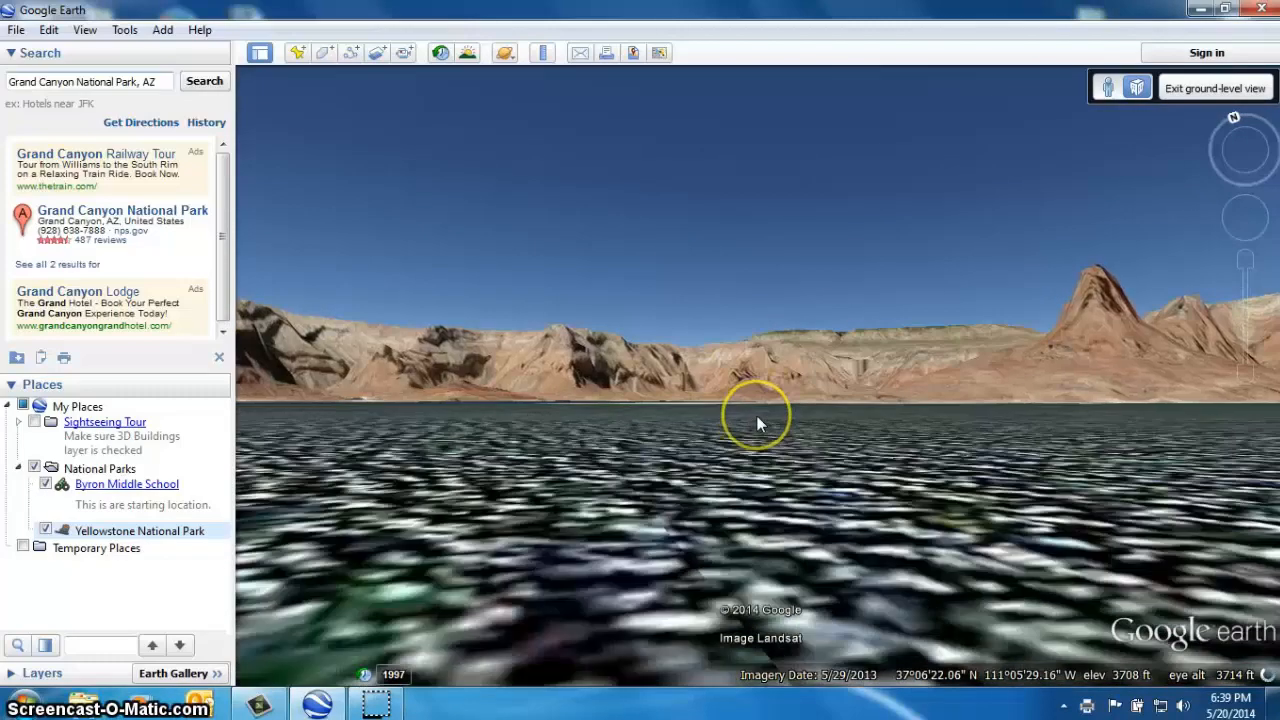
left_click_drag(757, 416, 534, 378)
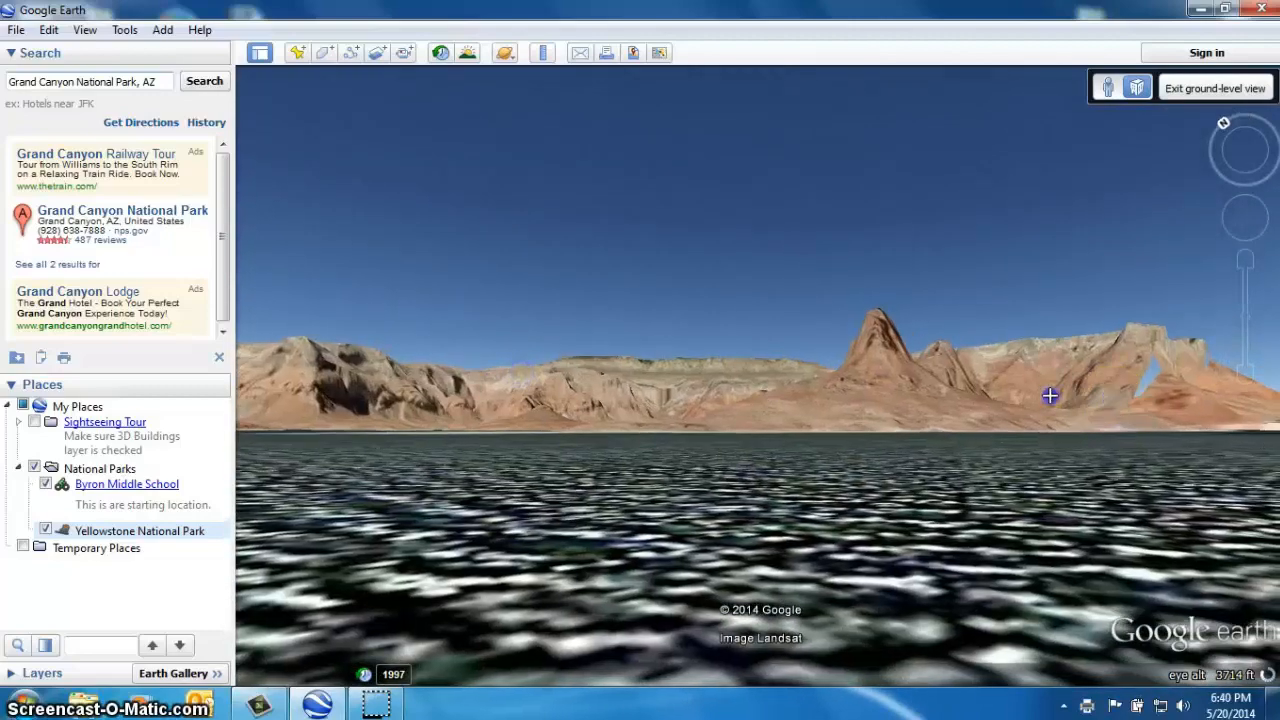
left_click_drag(1050, 396, 876, 375)
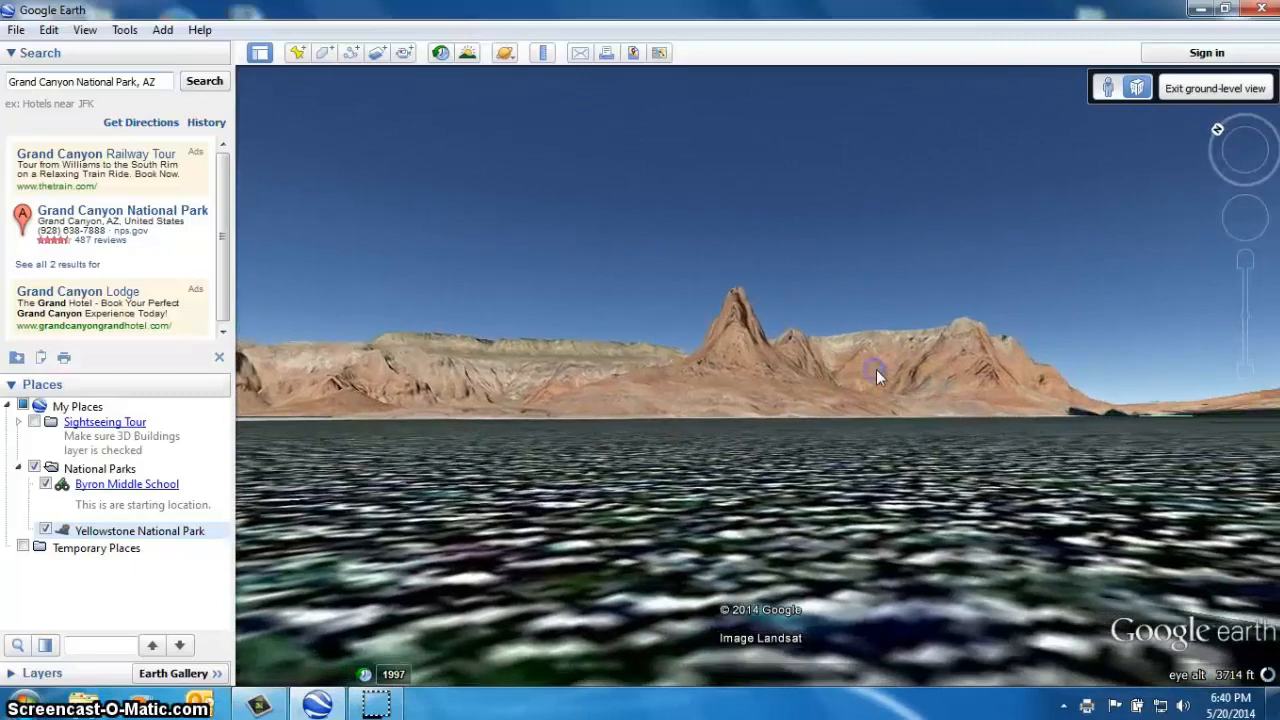
left_click(298, 55)
type("Gr")
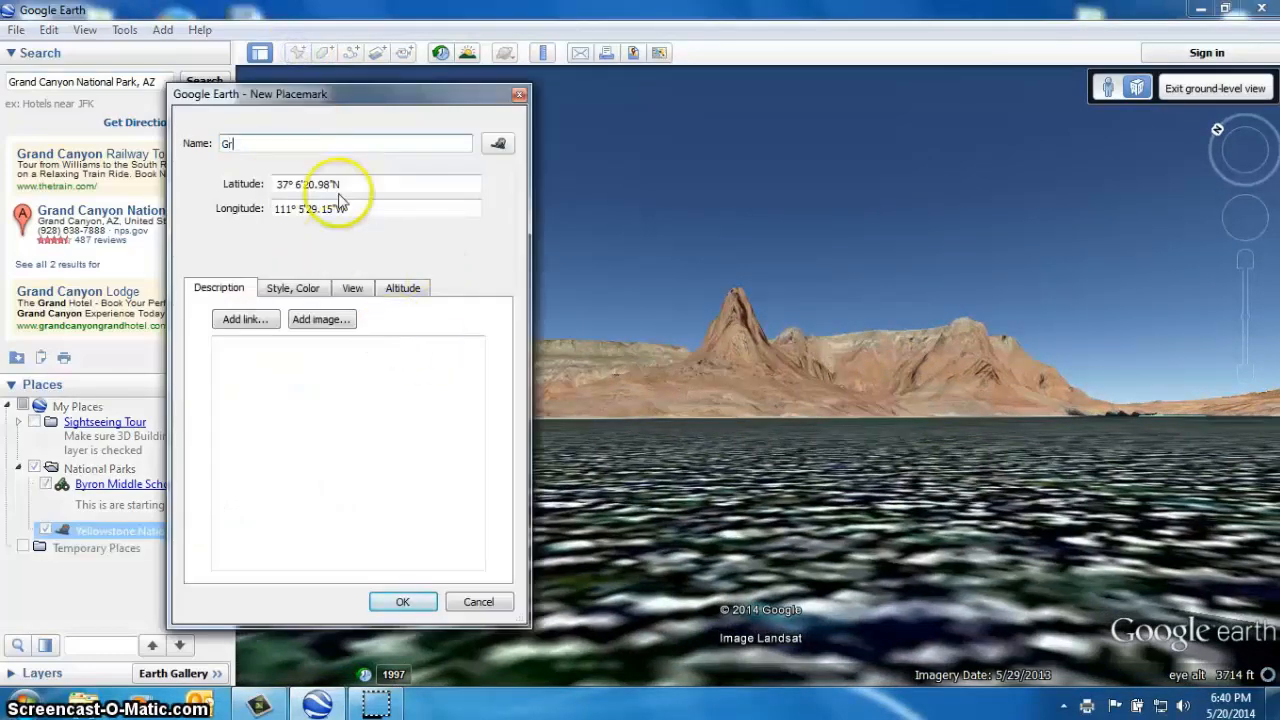
type("and Canyon")
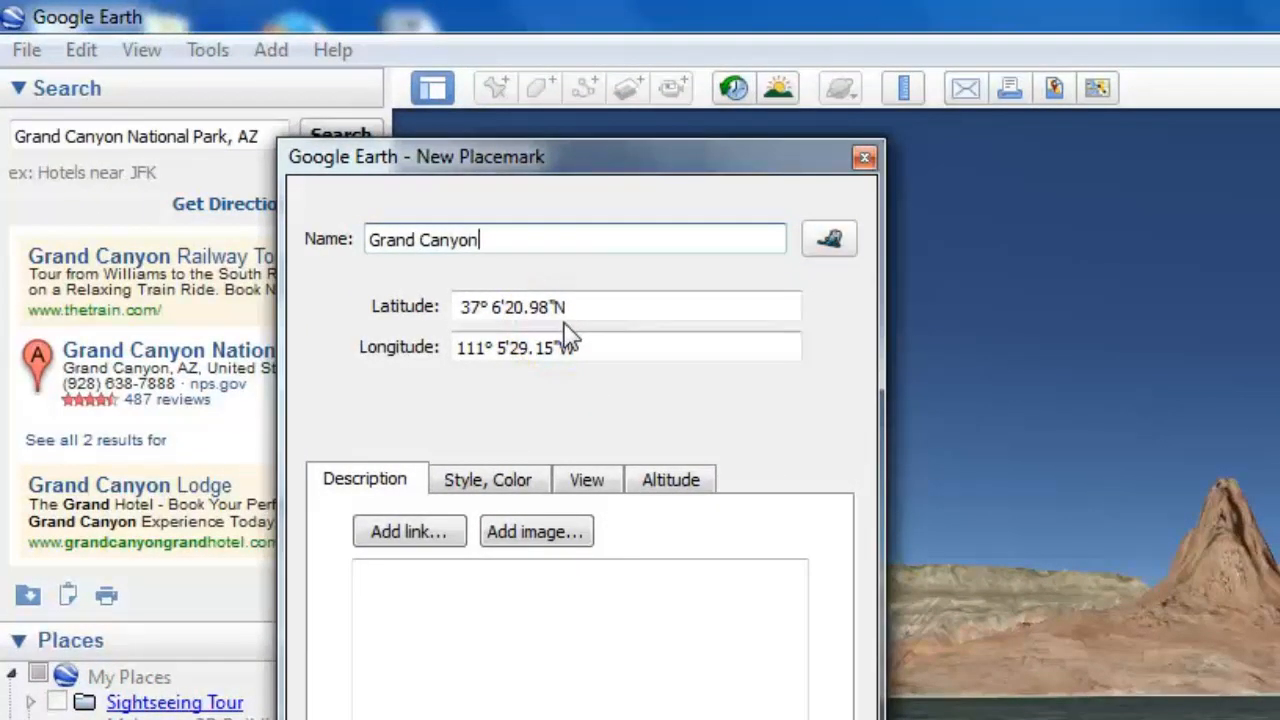
- Give the Grand Canyon placemark the swimmer icon and save the placemark
left_click(829, 238)
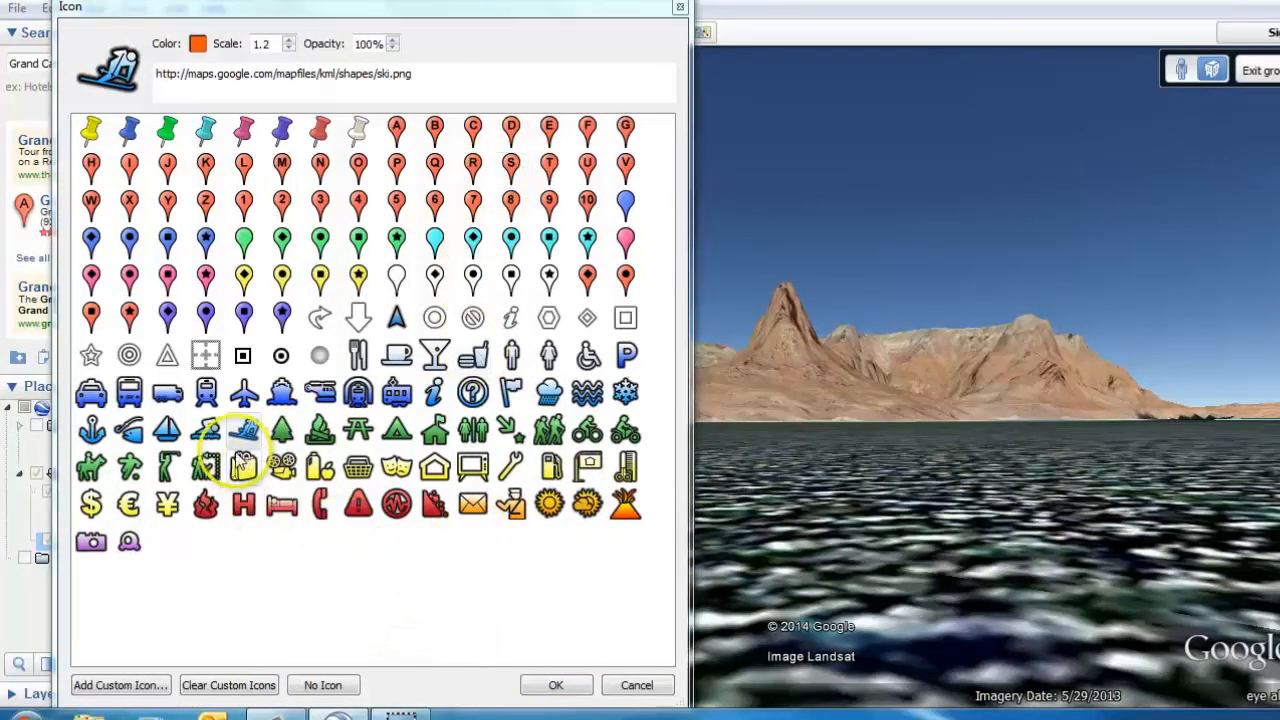
left_click(205, 432)
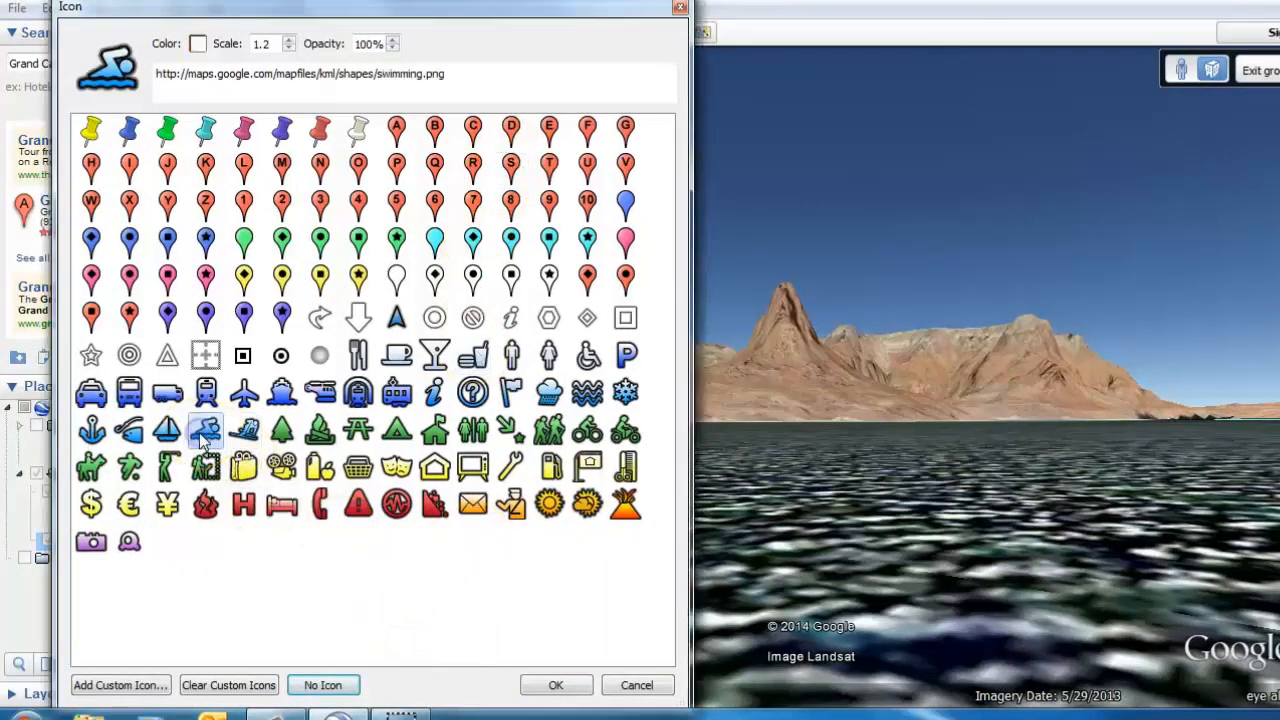
left_click(556, 686)
left_click(428, 617)
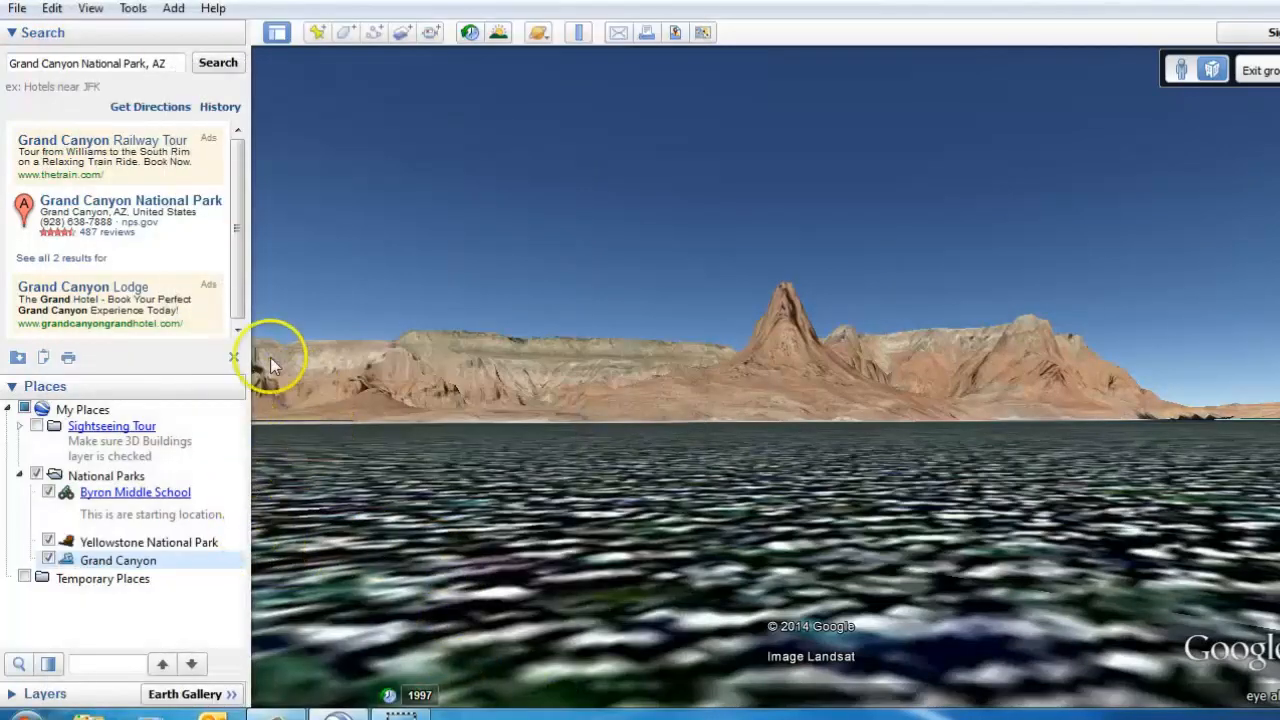
- Collapse the Search section and move the Grand Canyon placemark above Yellowstone National Park in the National Parks folder
left_click(12, 32)
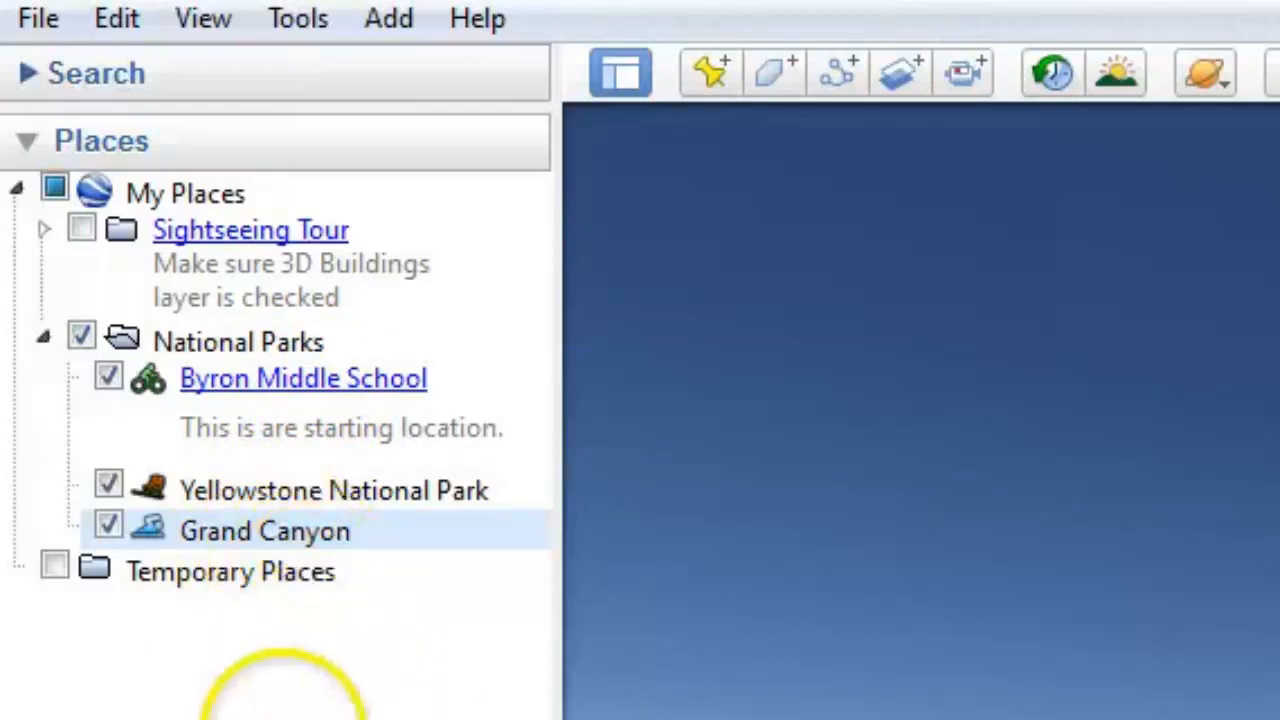
left_click_drag(250, 530, 251, 460)
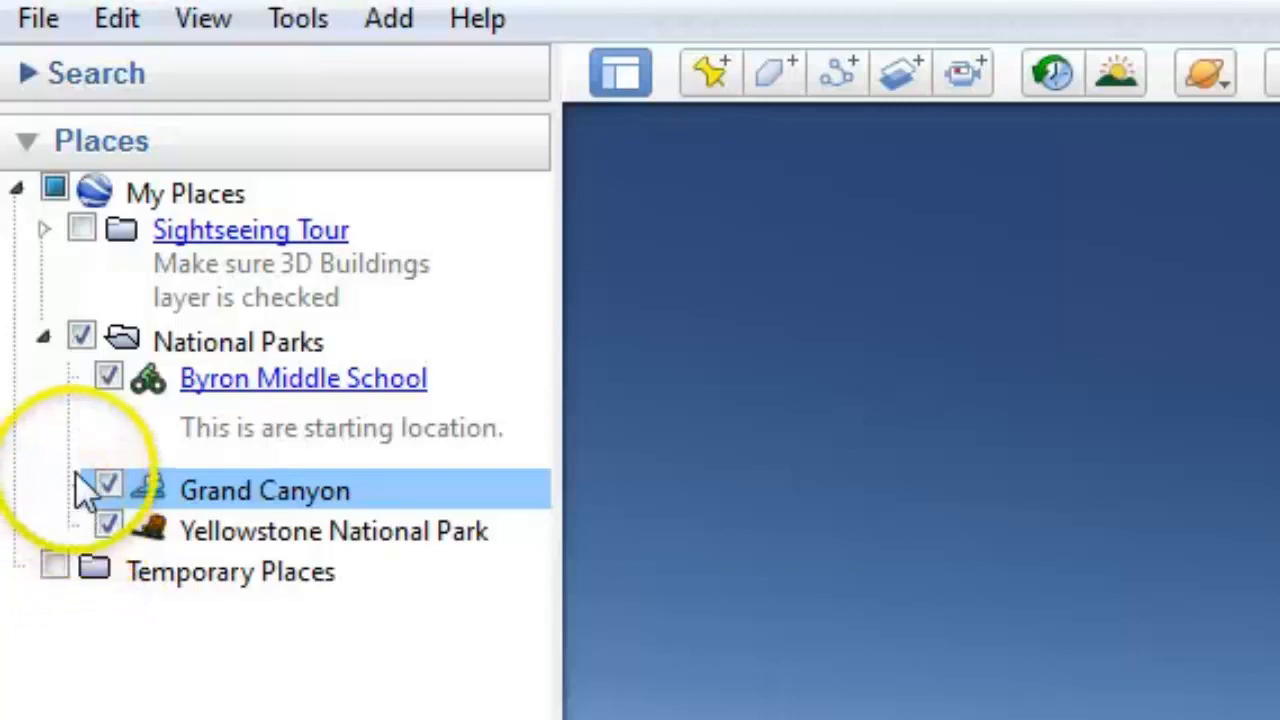
- Save the National Parks folder to the Desktop as the Kmz file National Parks, replacing the existing file
left_click(209, 343)
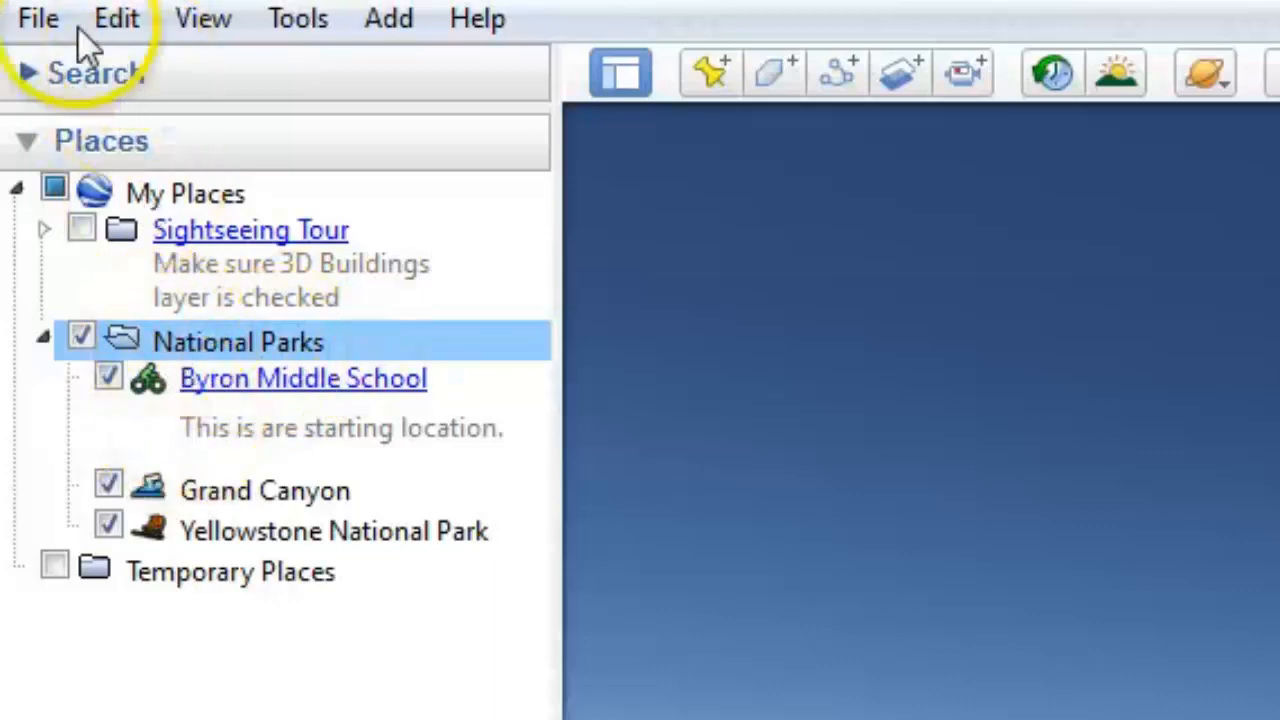
left_click(36, 22)
mouse_move(171, 129)
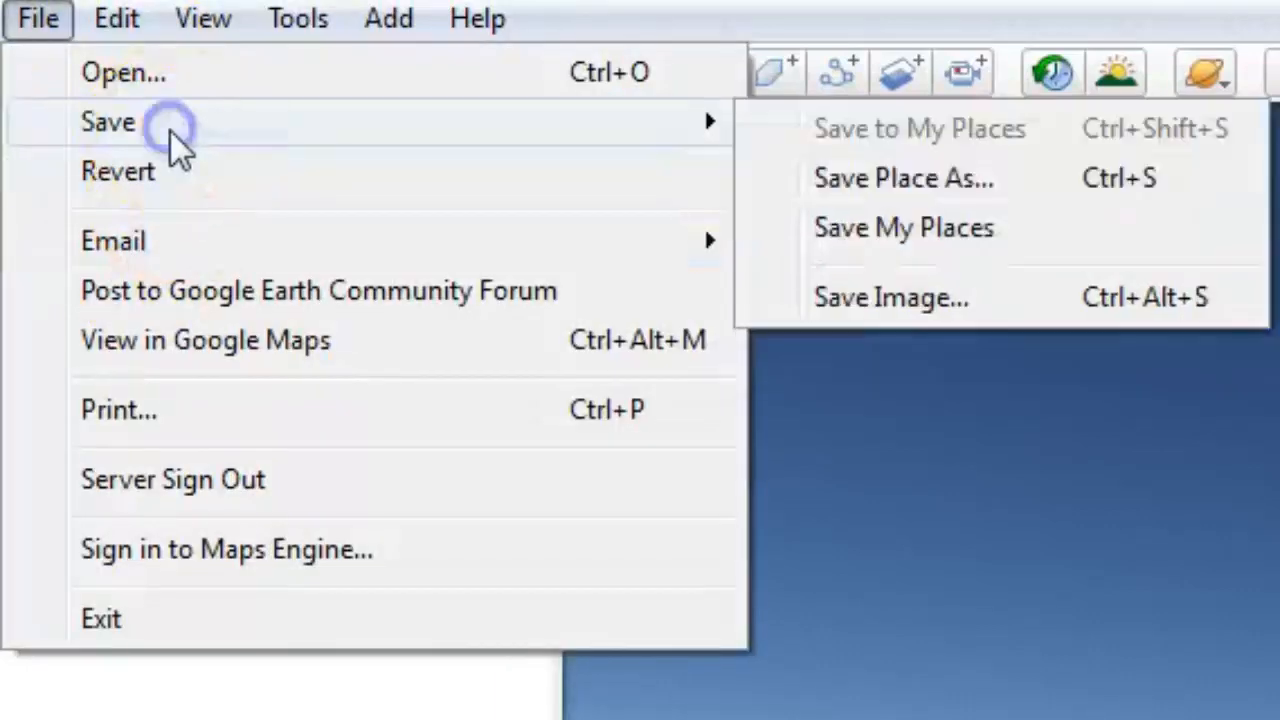
left_click(986, 182)
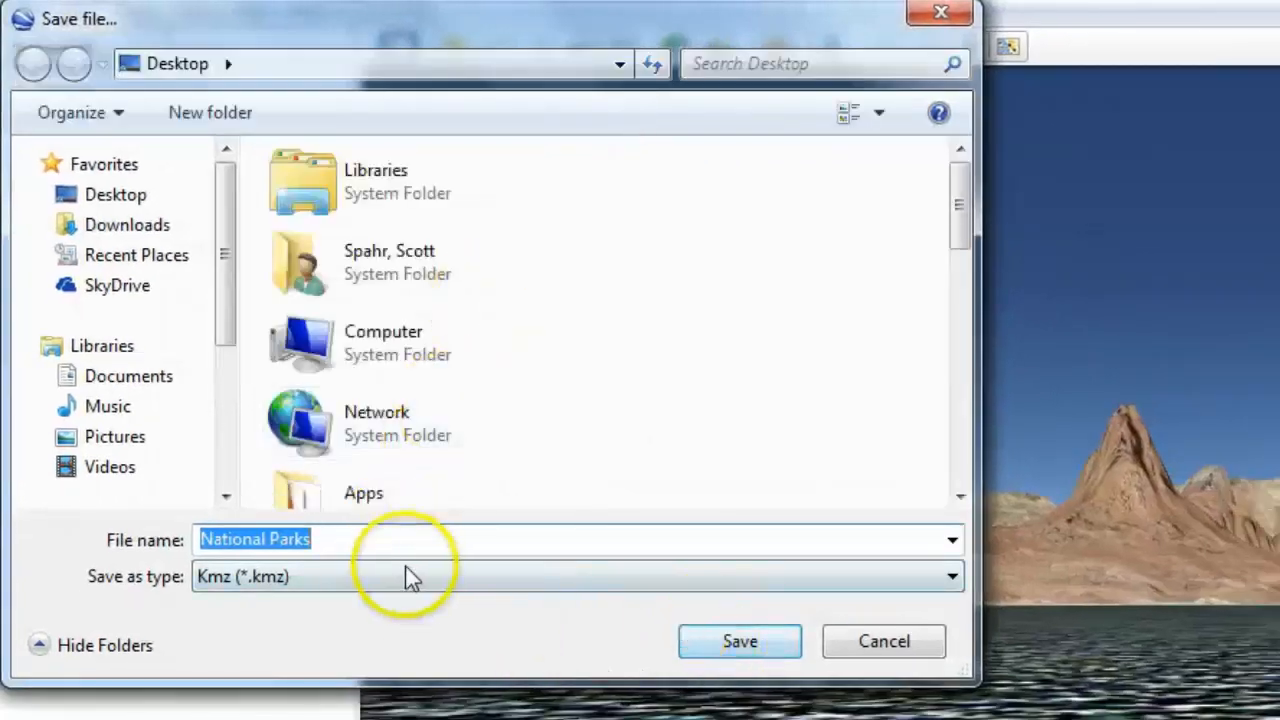
left_click(741, 645)
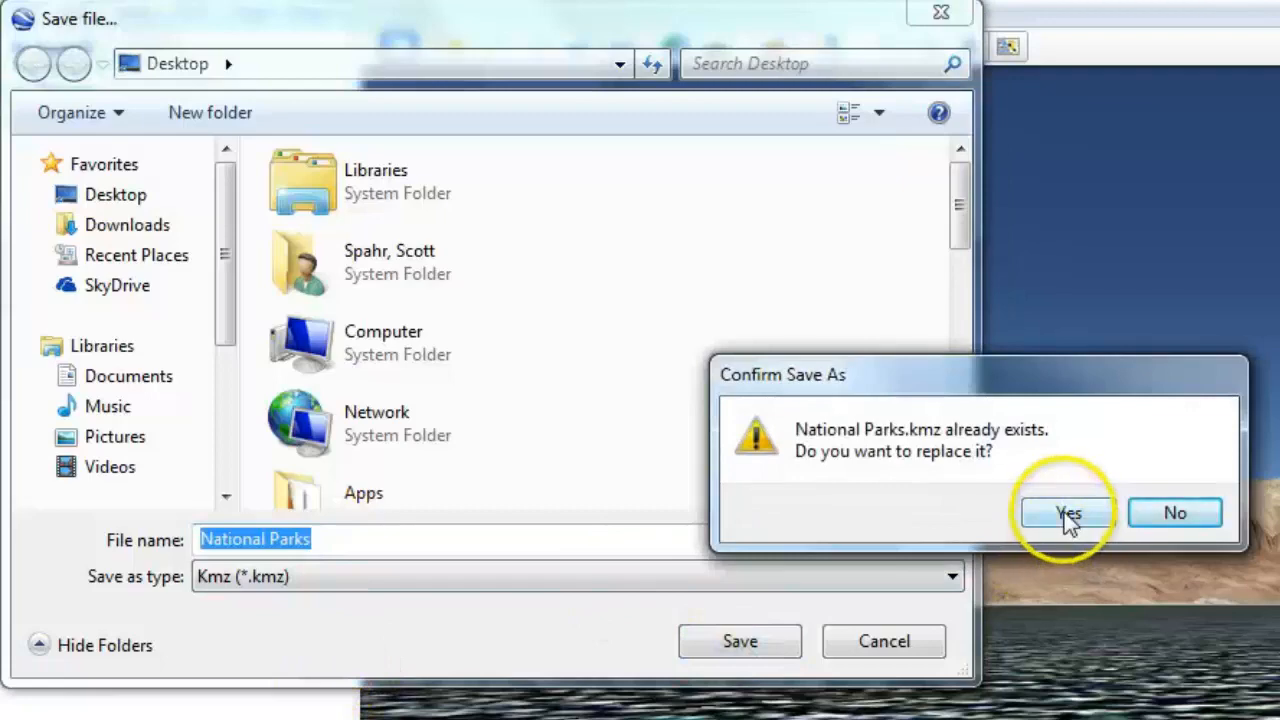
left_click(1068, 515)
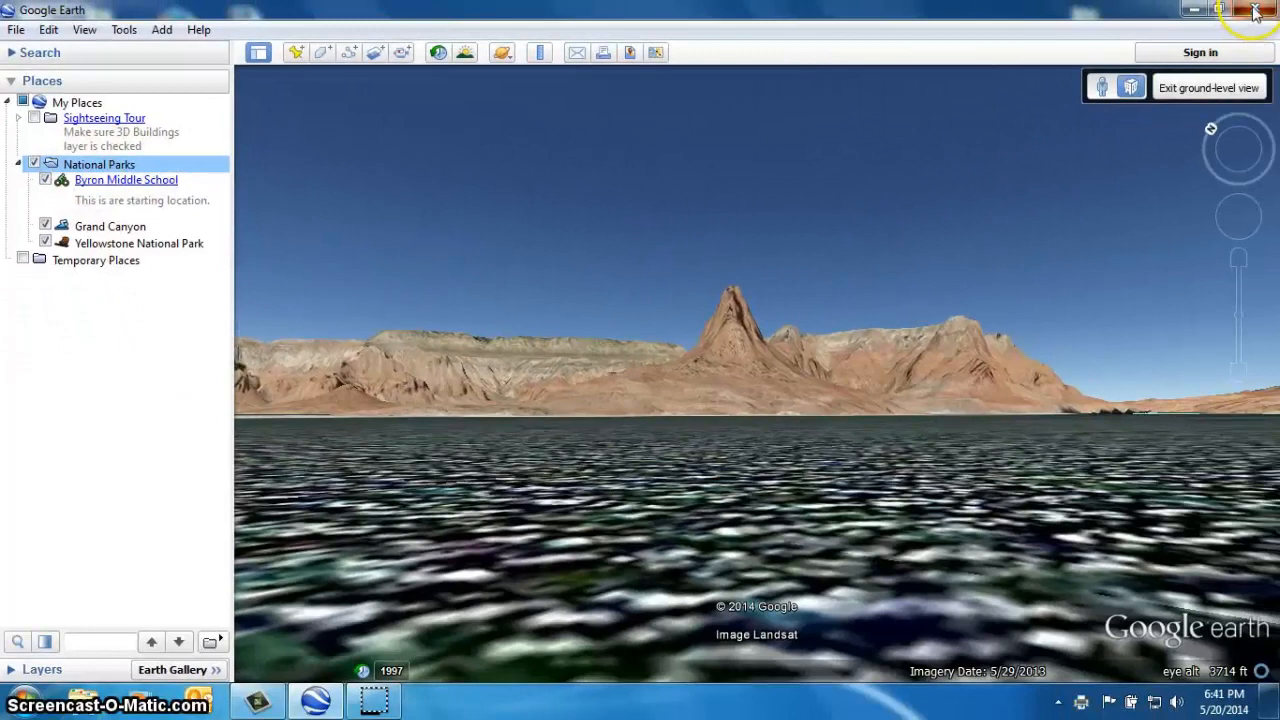
- Close Google Earth, move the National Parks file to an empty area of the desktop, and open it
left_click(1255, 10)
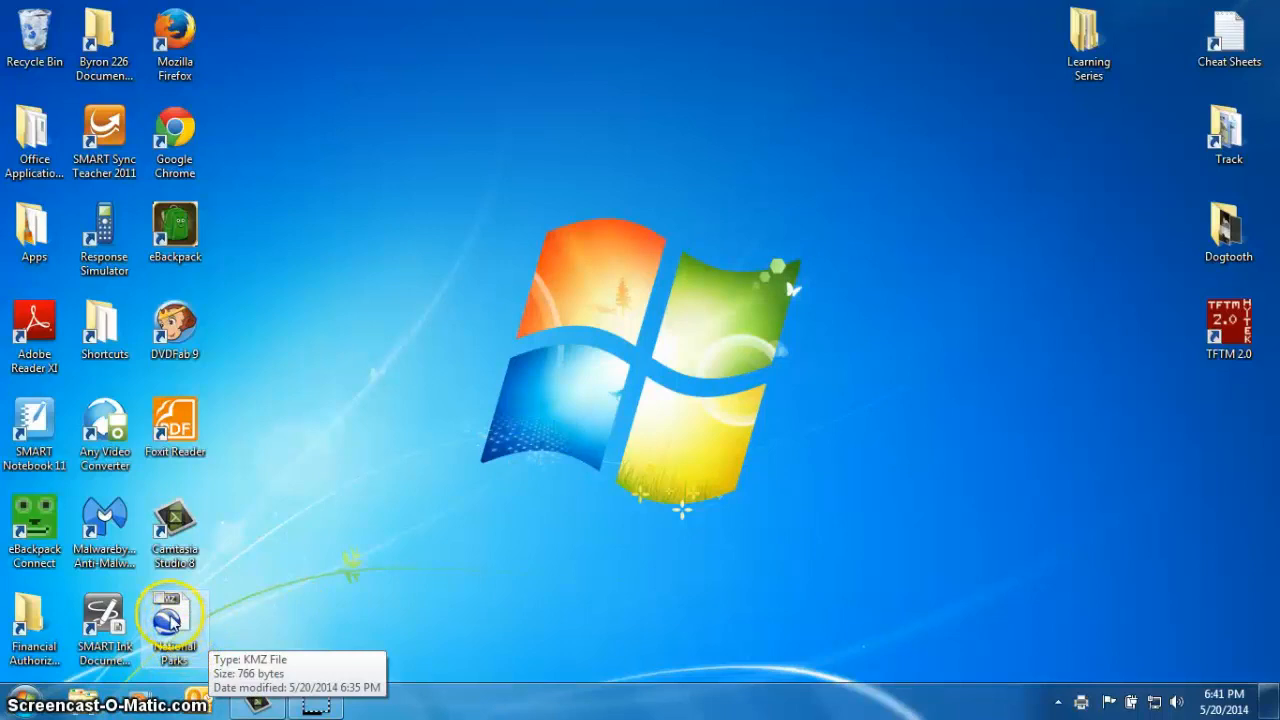
left_click_drag(168, 627, 582, 98)
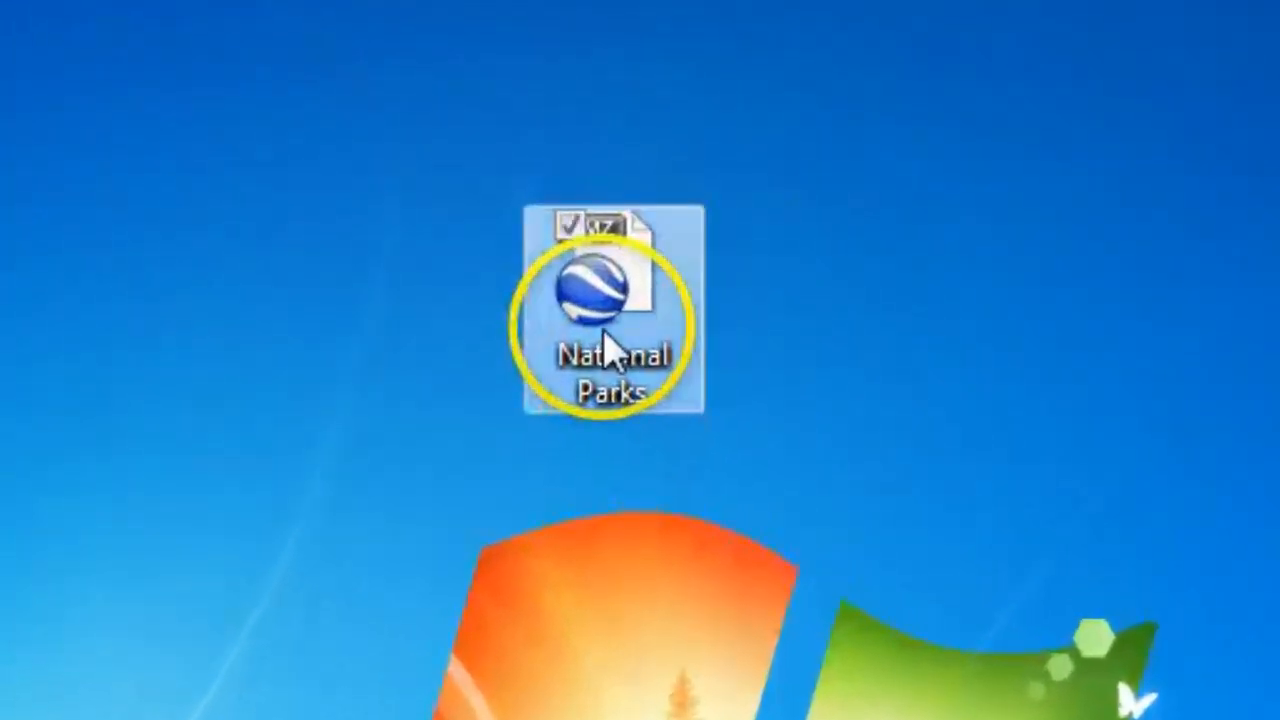
double_click(594, 303)
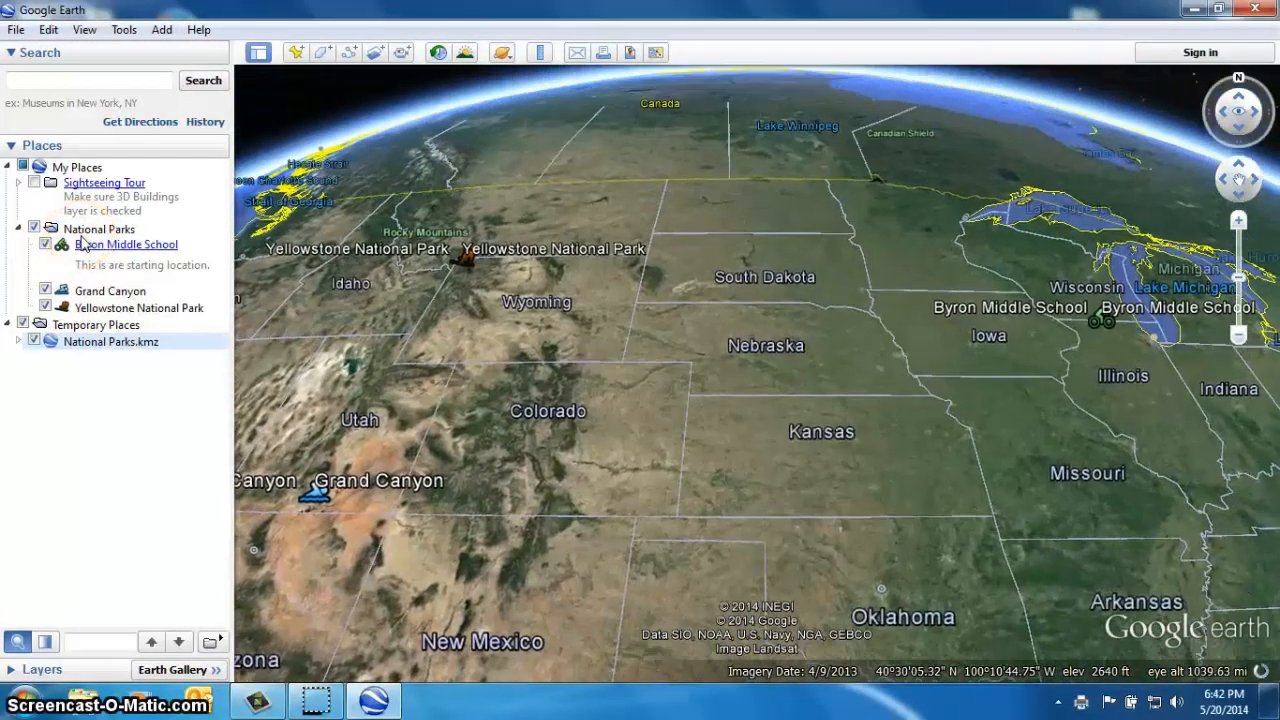
- Fly to the Byron Middle School placemark in the National Parks folder
left_click(84, 230)
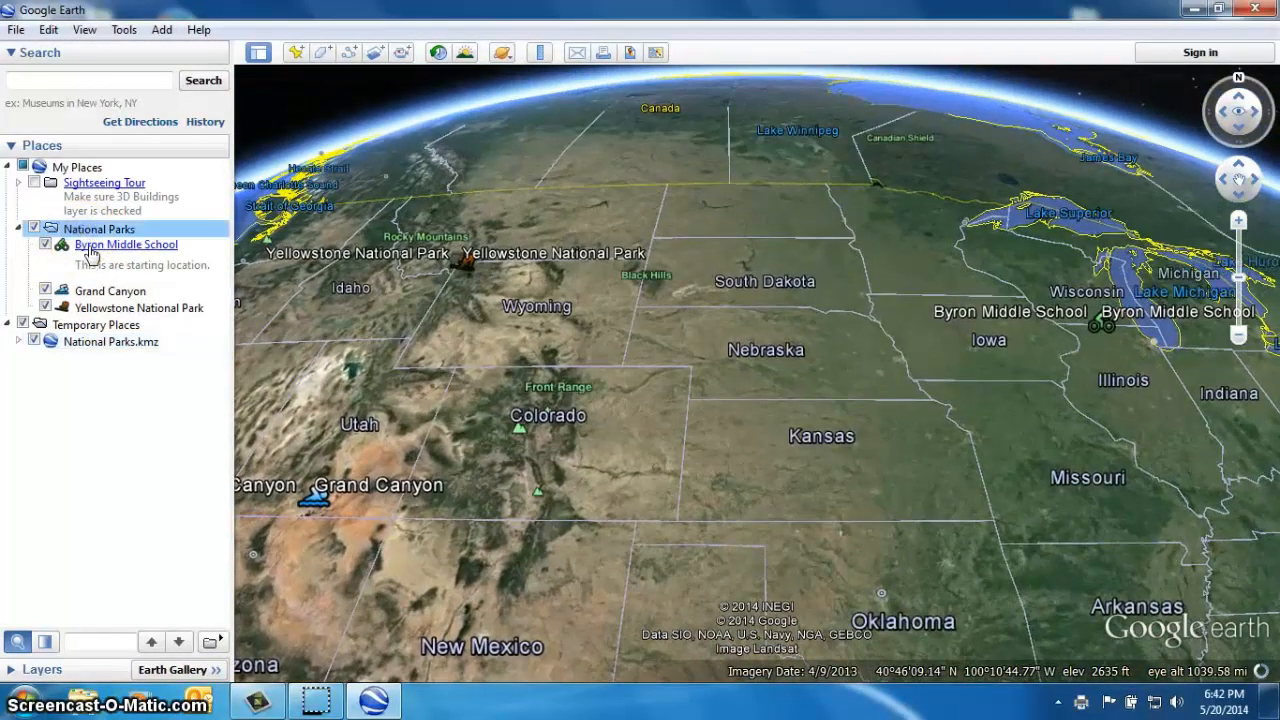
double_click(88, 250)
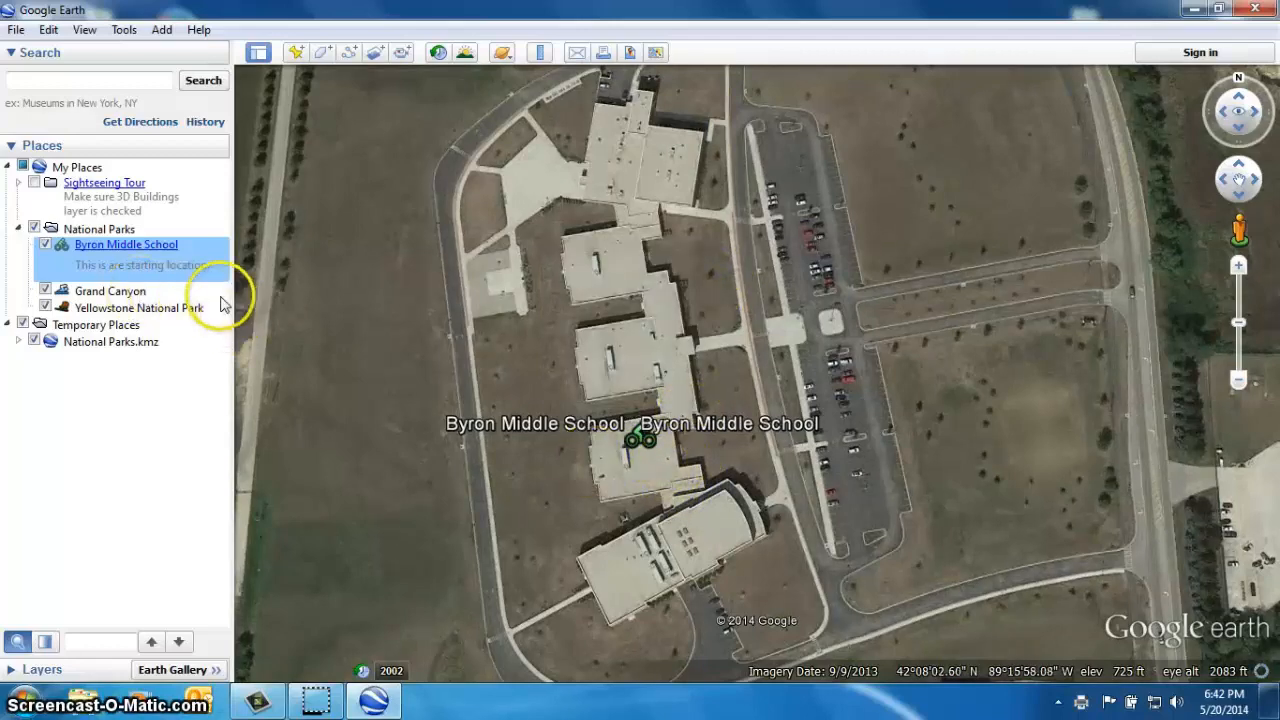
- Fly to the Grand Canyon placemark and on to the Yellowstone National Park placemark in the National Parks folder
double_click(130, 292)
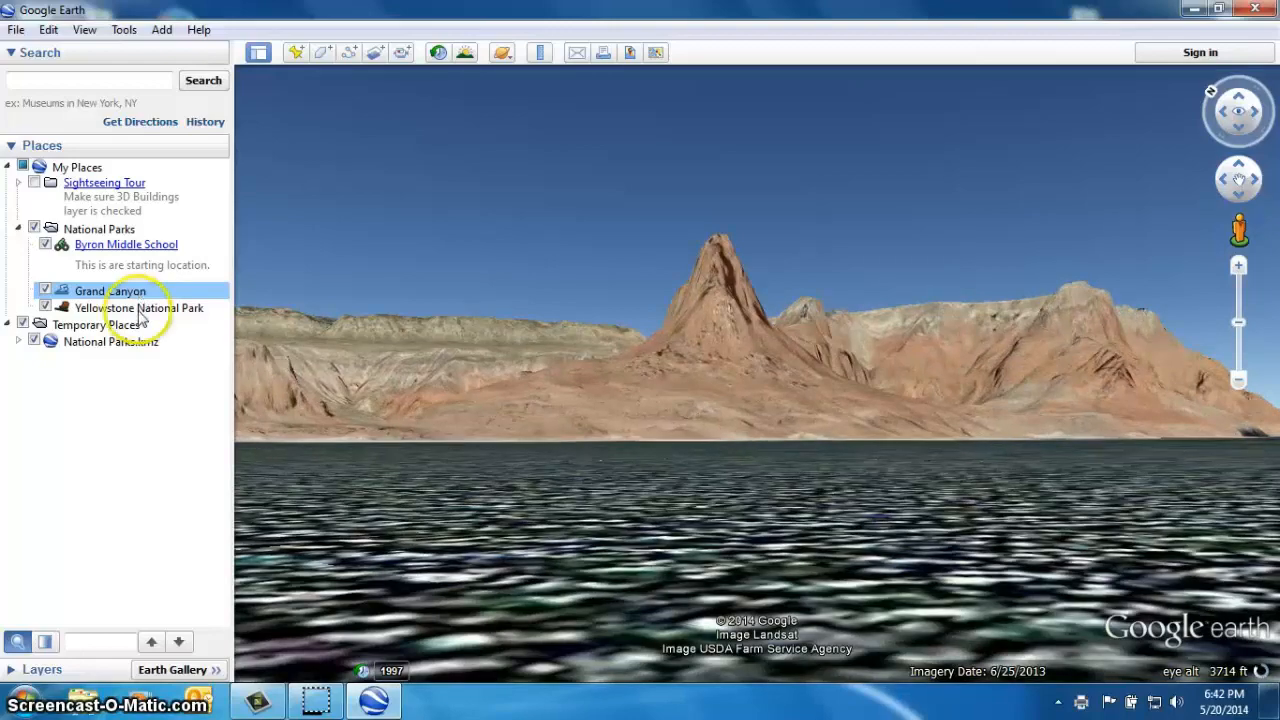
double_click(140, 310)
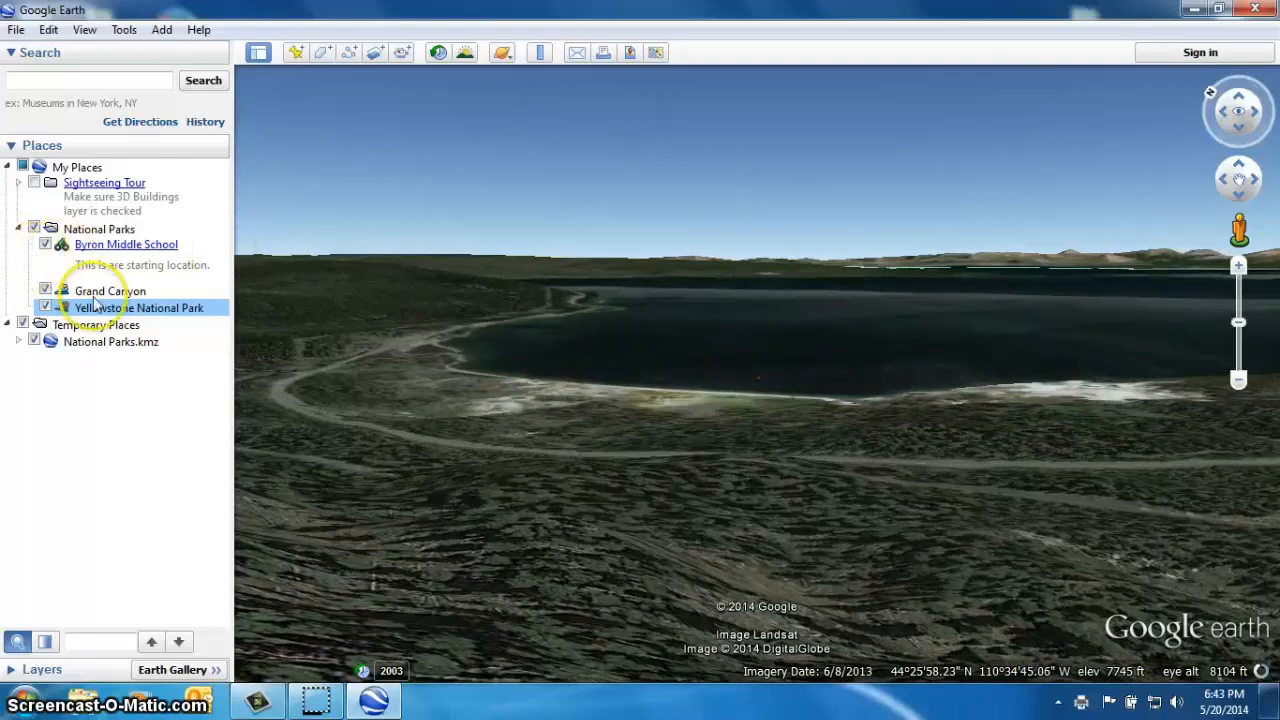
- Fly back to the Byron Middle School placemark and enter Street View on Co Hwy 29, the road beside the school
double_click(120, 246)
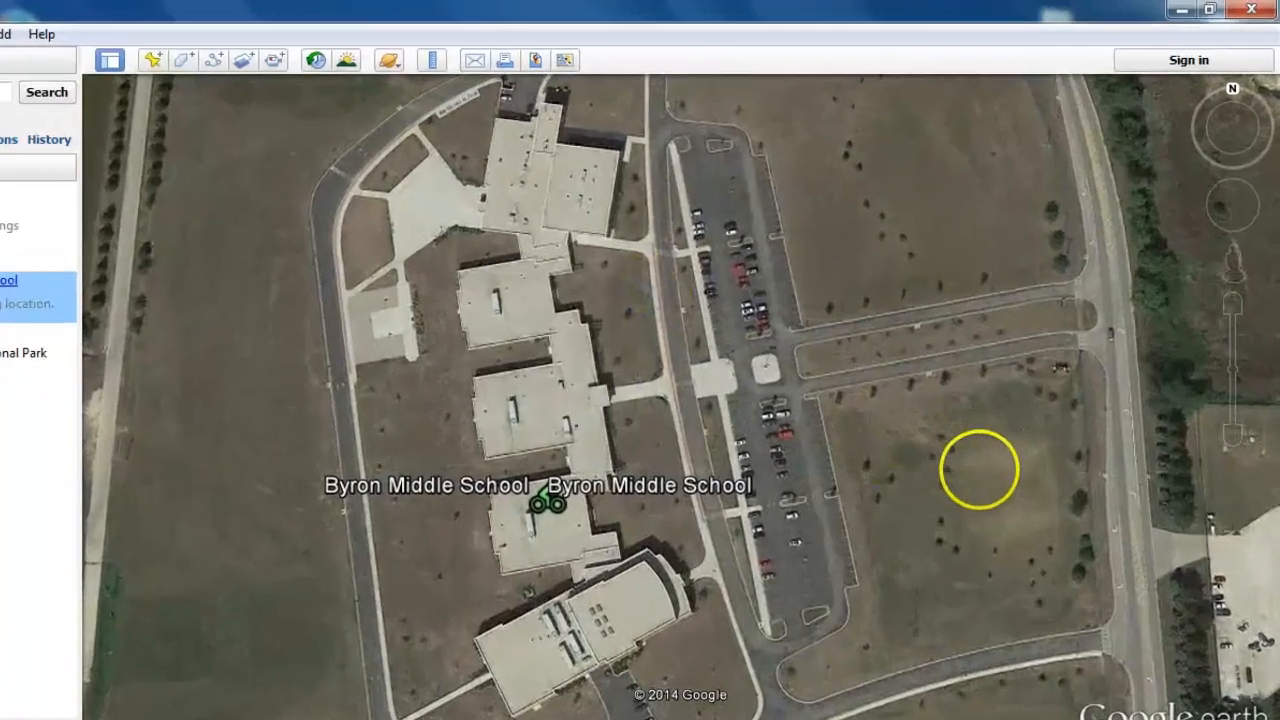
mouse_move(1030, 415)
left_mouse_down()
mouse_move(859, 437)
mouse_move(792, 421)
left_mouse_up()
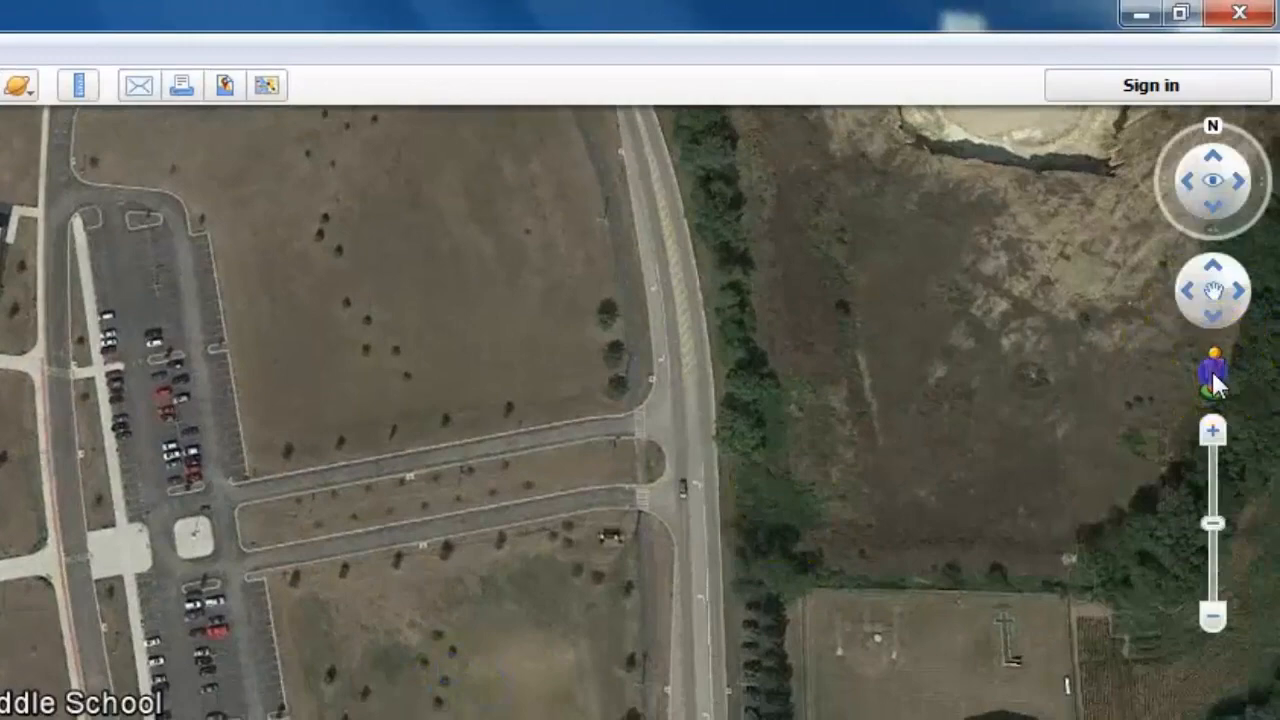
double_click(684, 428)
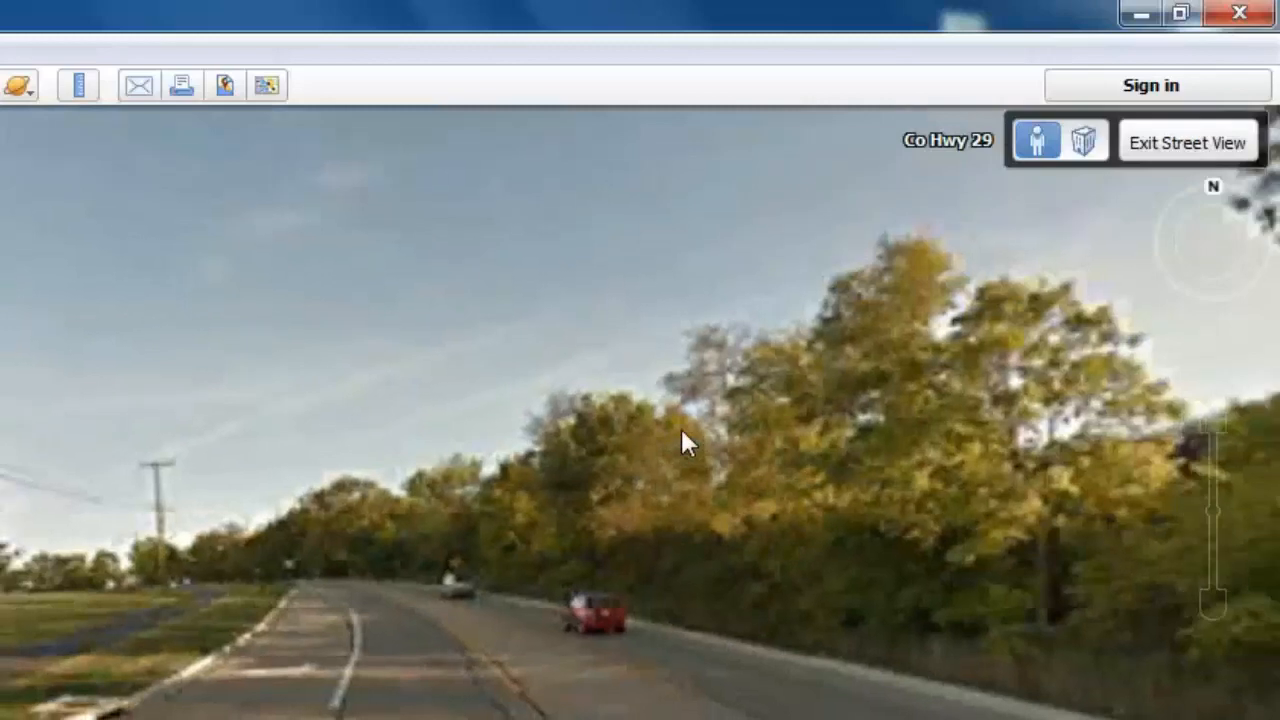
- Turn the Street View to face the school and travel along Co Hwy 29 past the school's entrance sign
mouse_move(560, 452)
left_mouse_down()
mouse_move(353, 558)
mouse_move(290, 560)
mouse_move(529, 560)
mouse_move(1208, 686)
left_mouse_up()
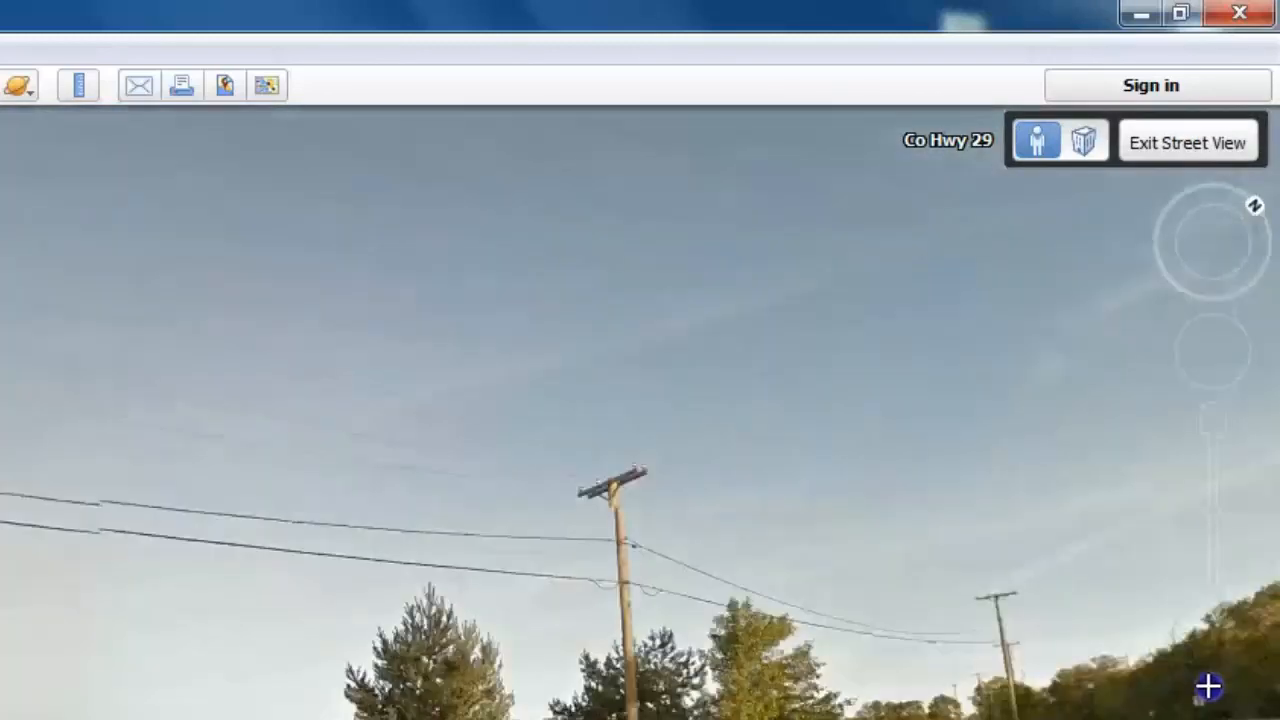
left_click_drag(445, 705, 1155, 438)
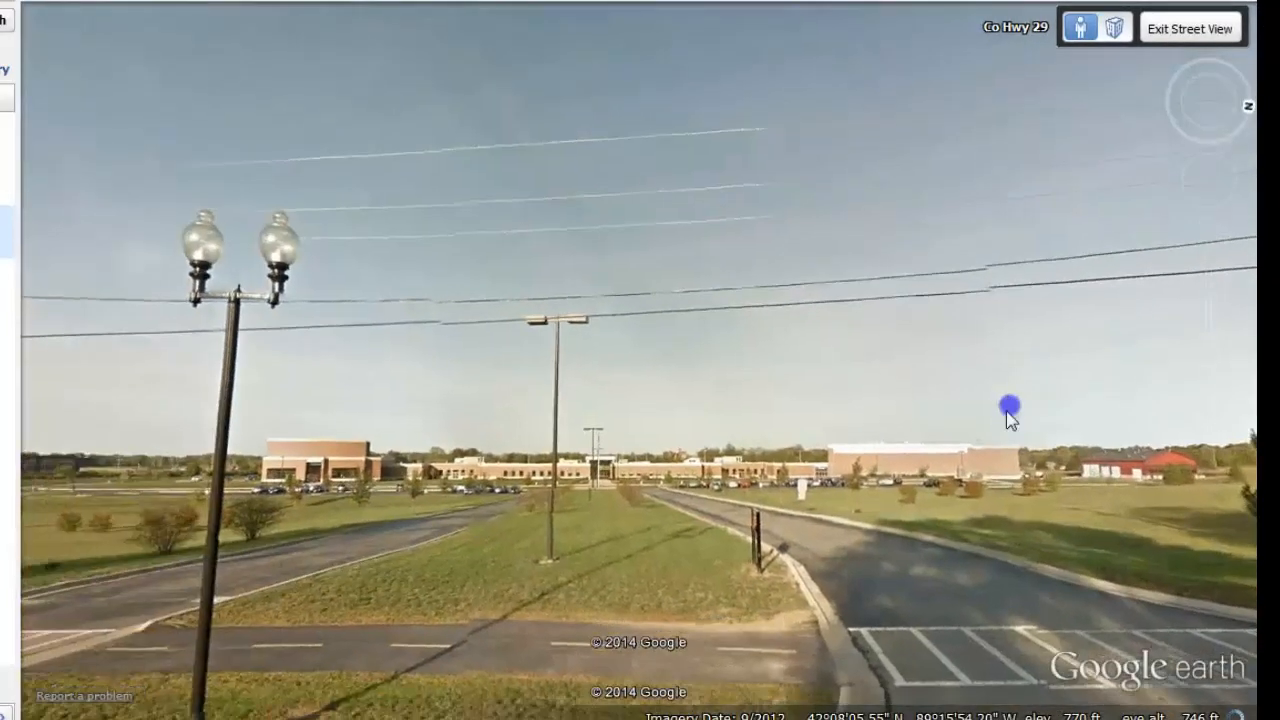
left_click(937, 514)
left_click(632, 370)
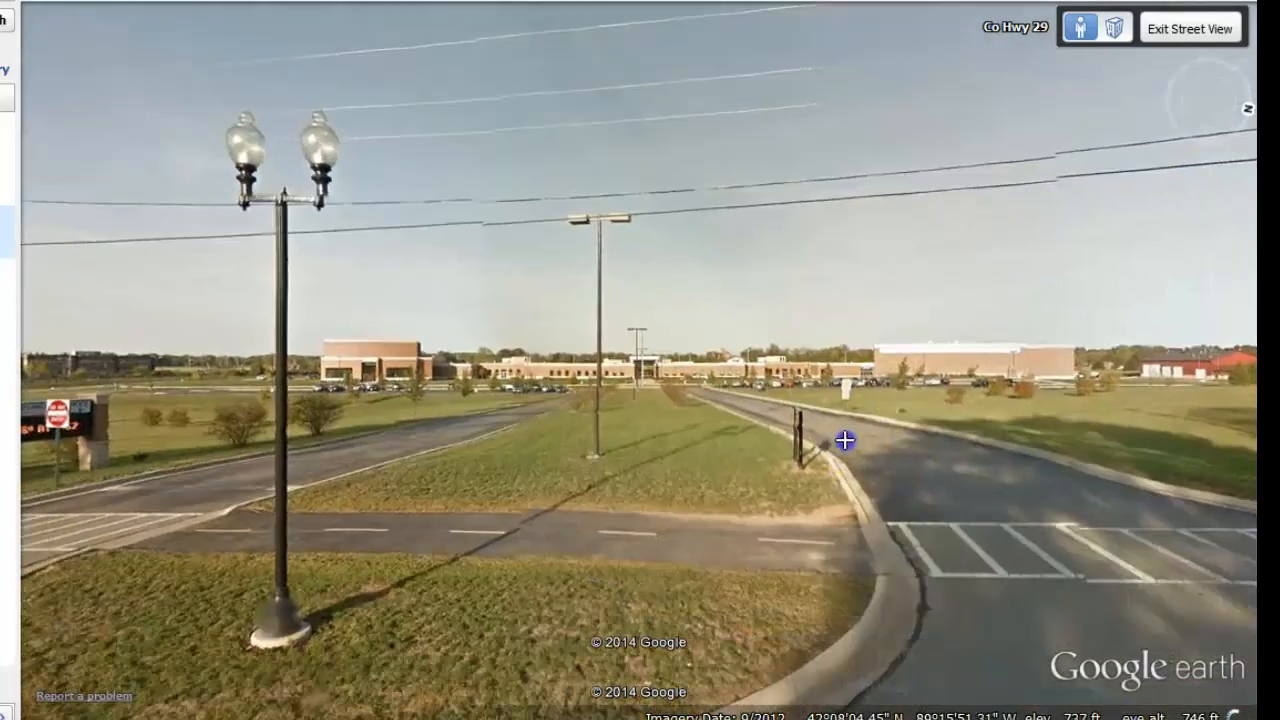
left_click(678, 445)
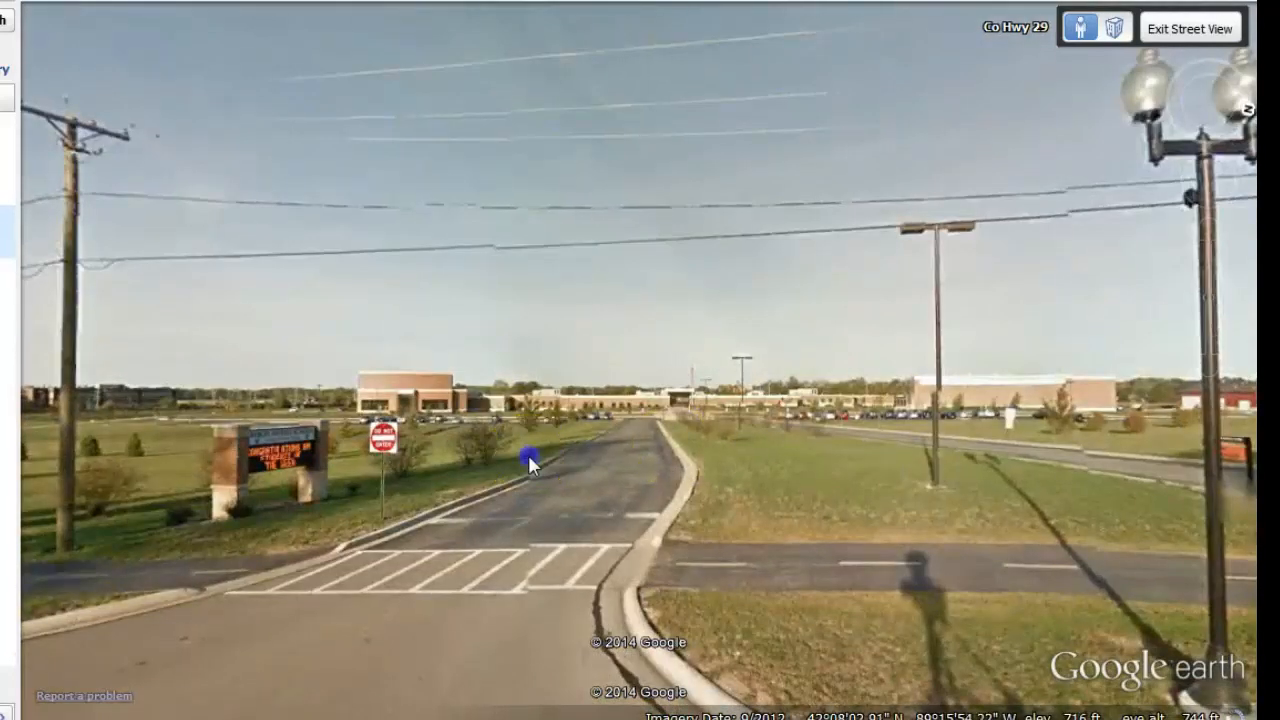
left_click_drag(529, 457, 1236, 458)
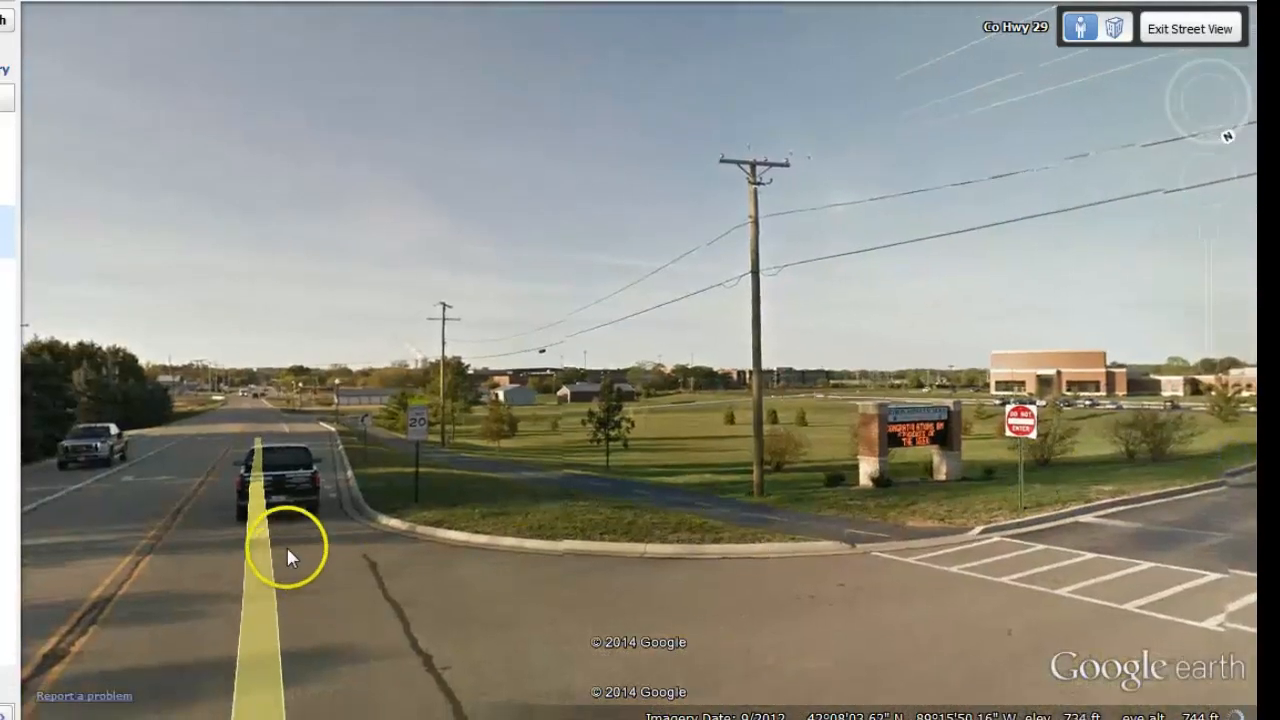
left_click(289, 516)
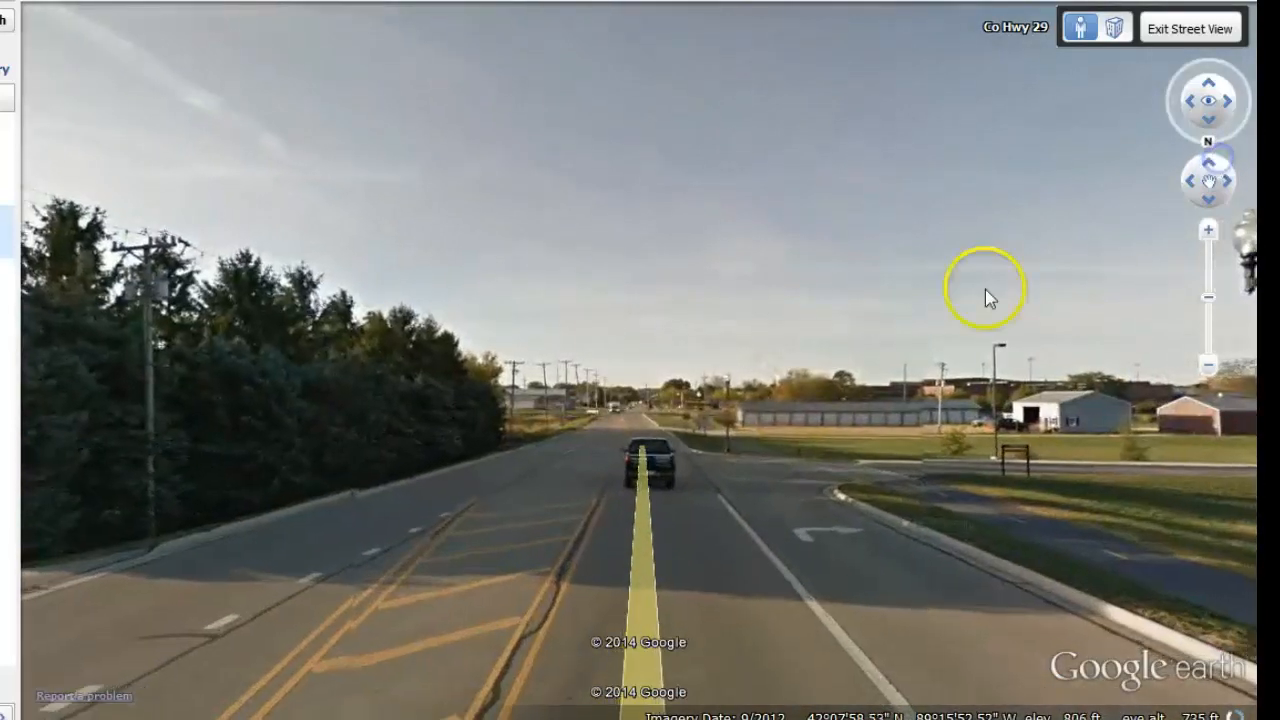
- Look around toward the school from the highway, and leave Street View by opening the Byron Middle School placemark's description
left_click_drag(957, 387, 145, 312)
left_click_drag(800, 387, 318, 346)
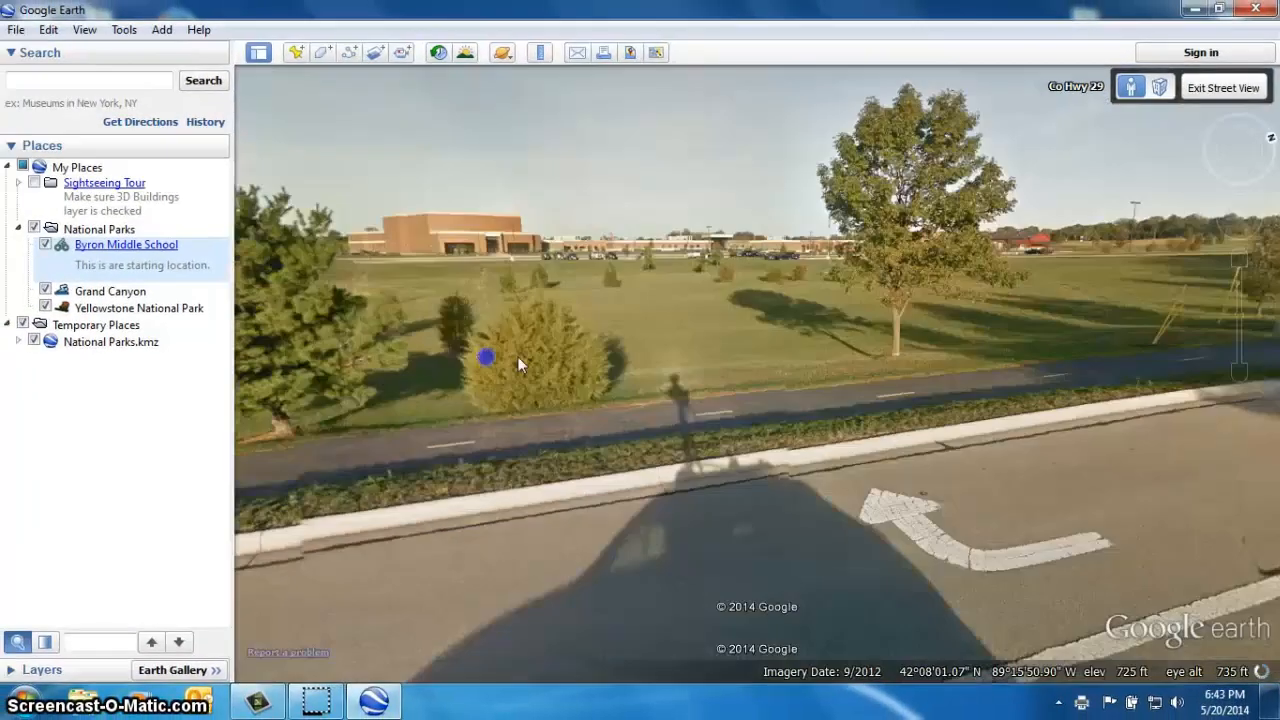
left_click_drag(1190, 328, 971, 325)
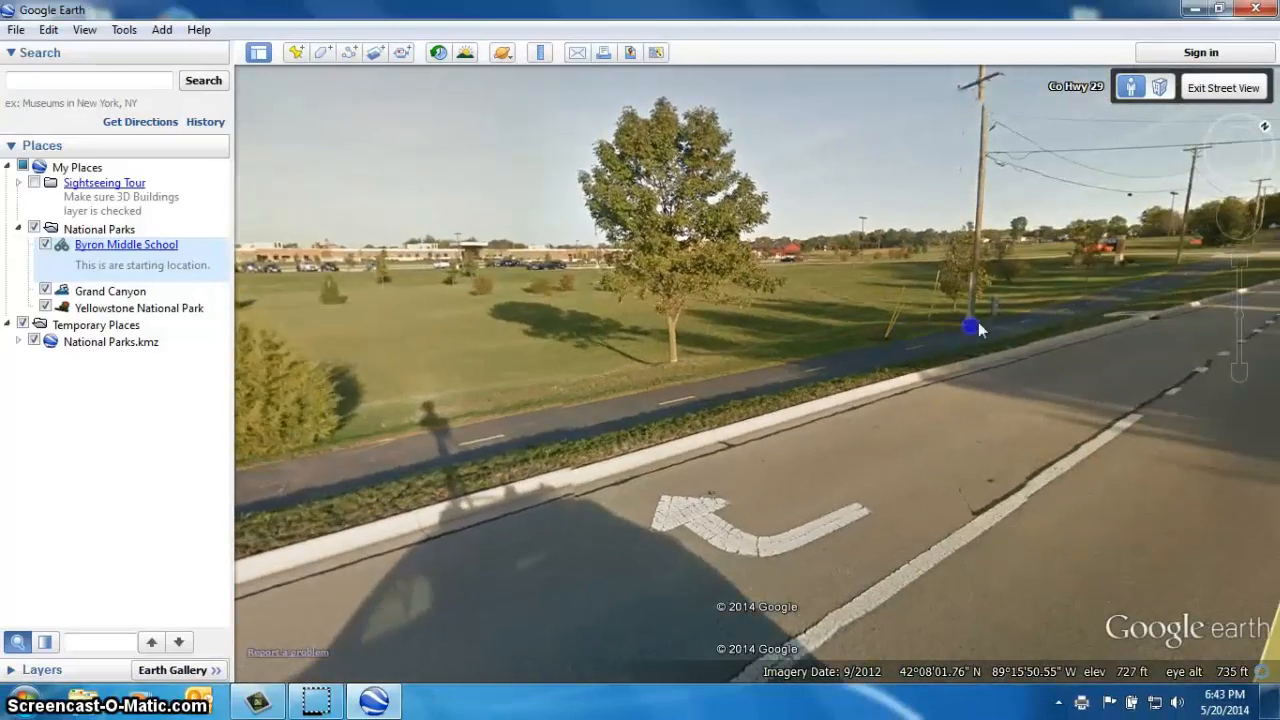
left_click(105, 248)
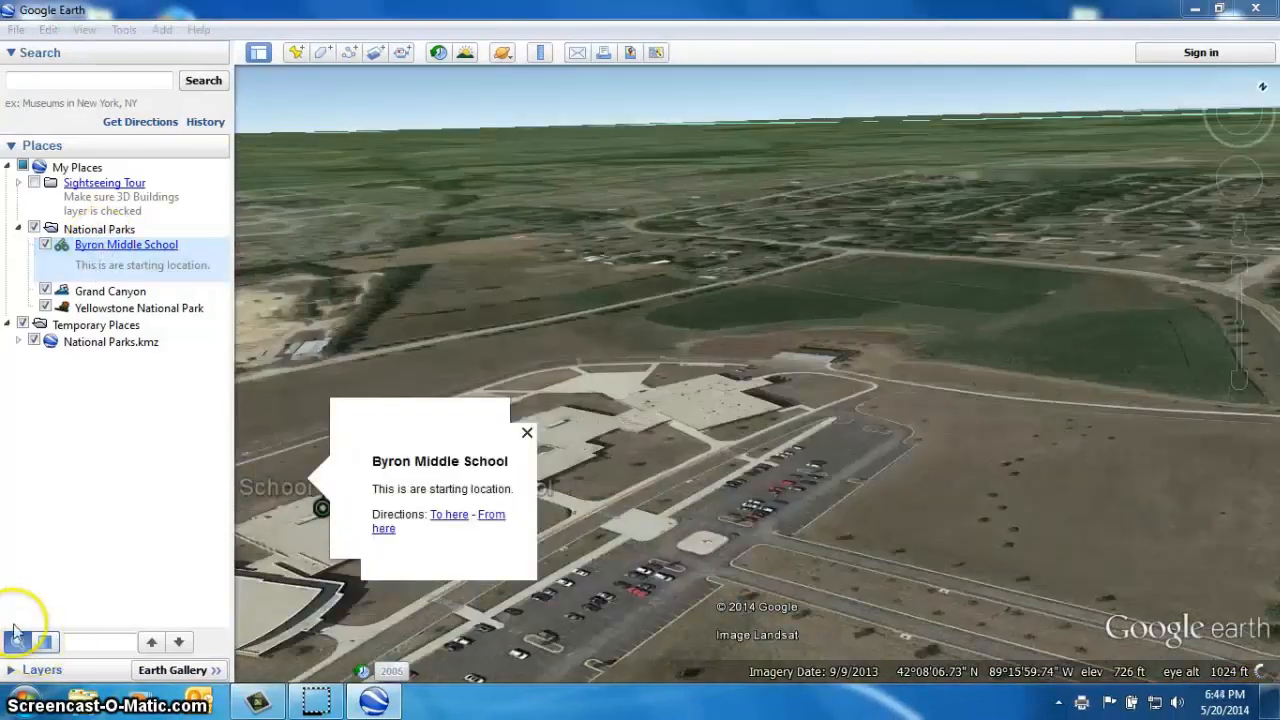